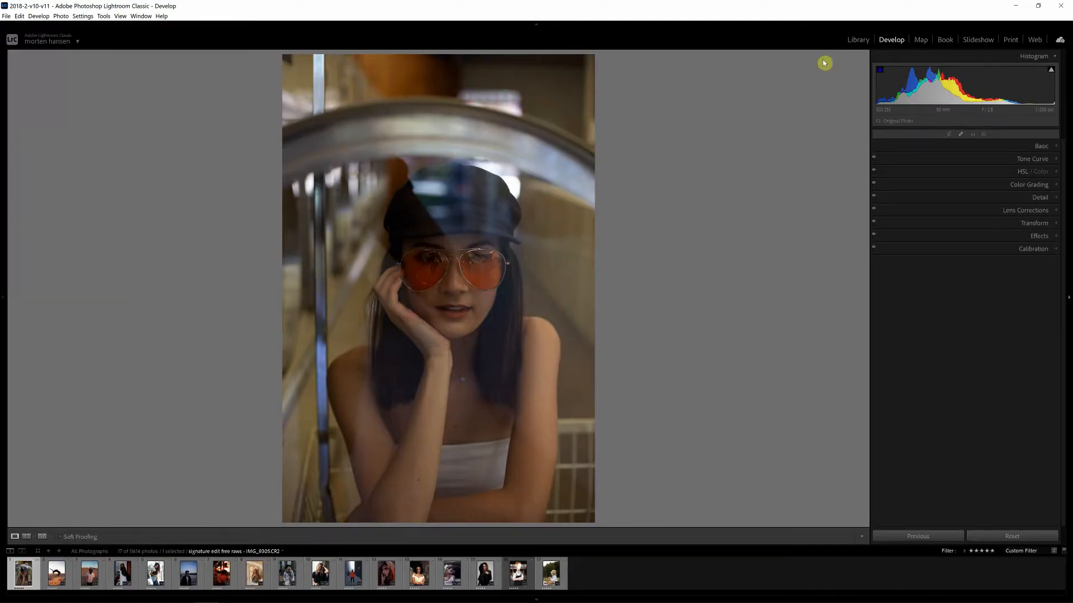
Step: Crop the portrait of the woman in sunglasses tighter, reposition the image inside the frame and apply the crop
{"action": "left_click", "coordinate": [948, 134]}
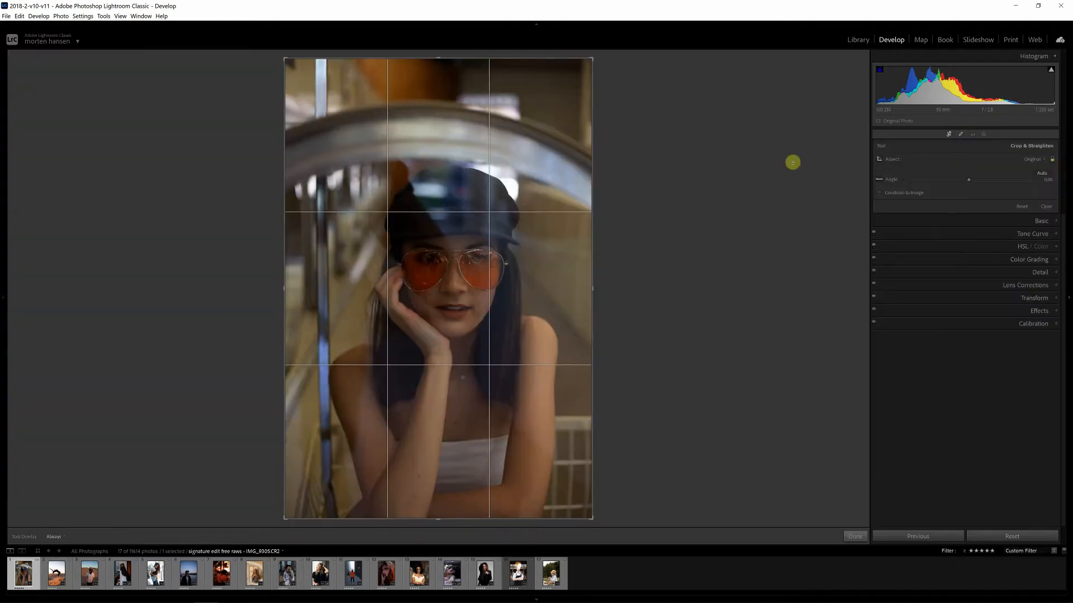
{"action": "left_click_drag", "start_coordinate": [306, 54], "coordinate": [330, 82]}
{"action": "left_click_drag", "start_coordinate": [440, 226], "coordinate": [469, 221]}
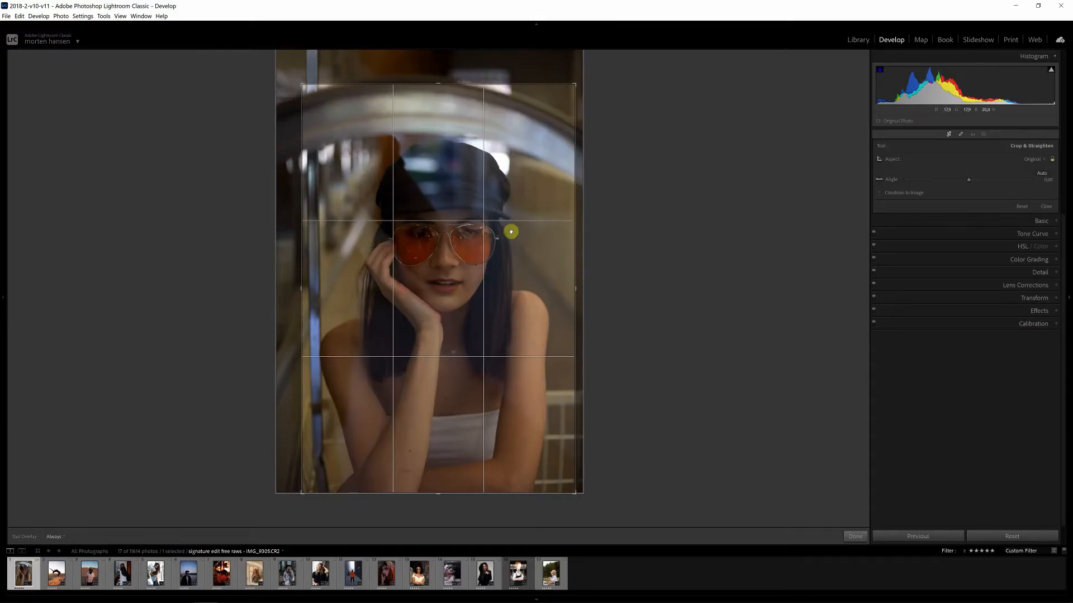
{"action": "key", "text": "r"}
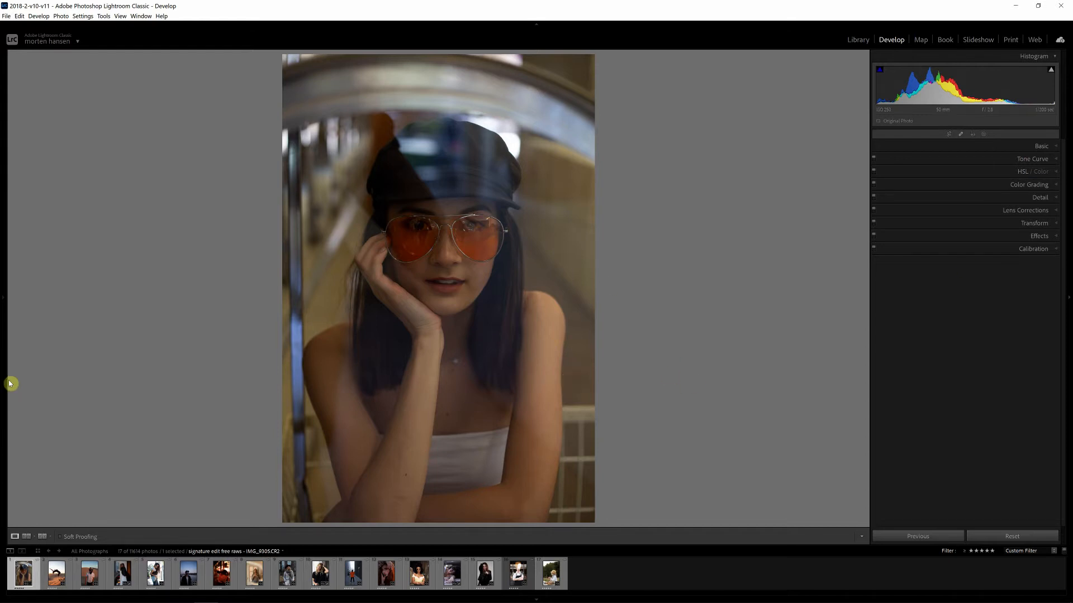
Step: Compare the Portrait Master presets on the portrait and apply the black-and-white Ansel preset
{"action": "mouse_move", "coordinate": [2, 292]}
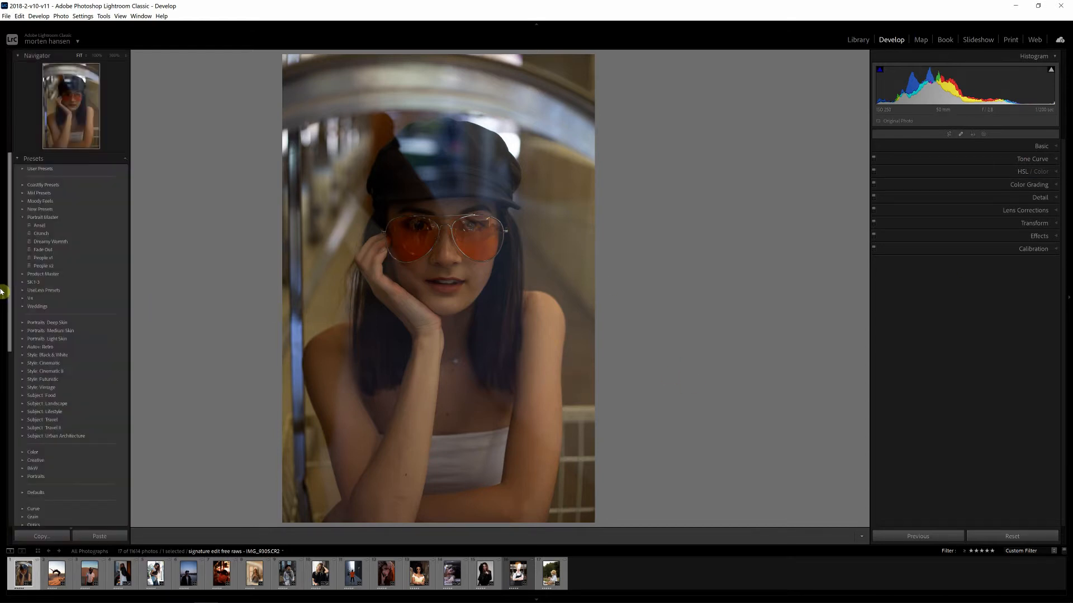
{"action": "left_click", "coordinate": [35, 223]}
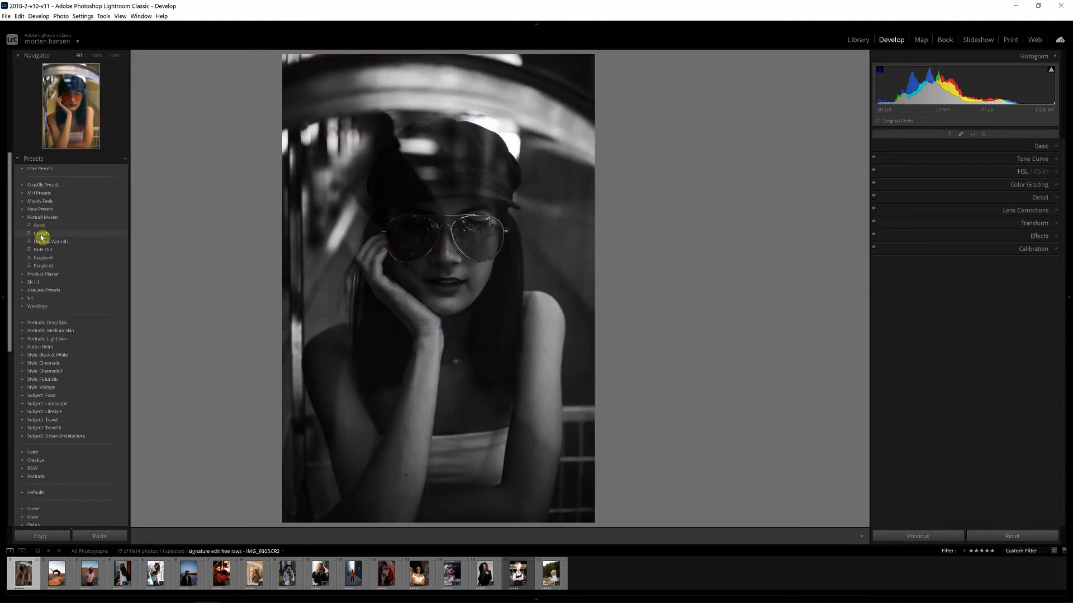
{"action": "left_click", "coordinate": [50, 244]}
{"action": "left_click", "coordinate": [43, 250]}
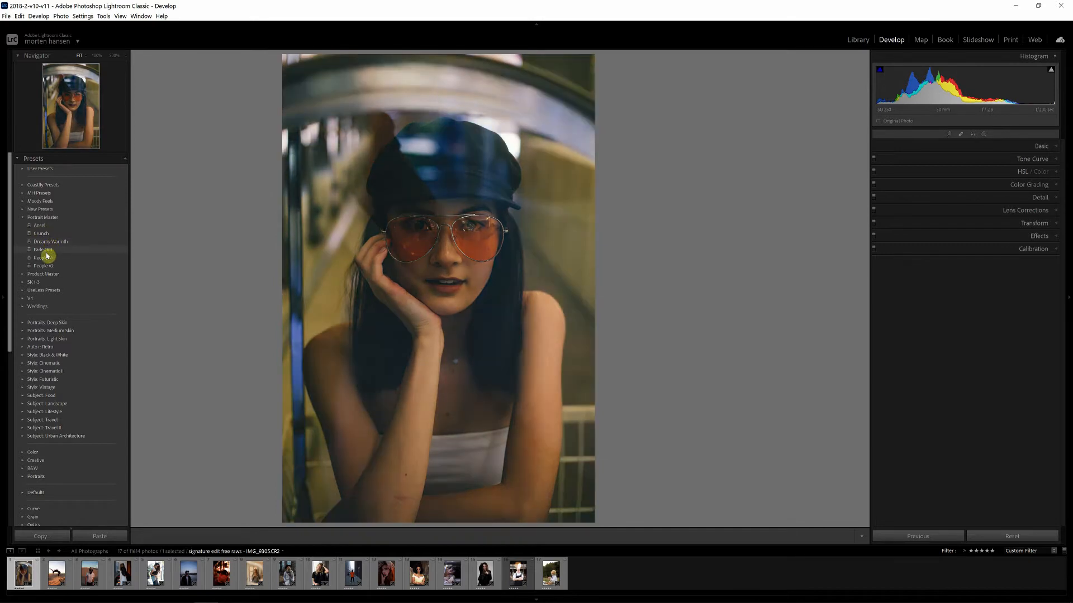
{"action": "left_click", "coordinate": [47, 267]}
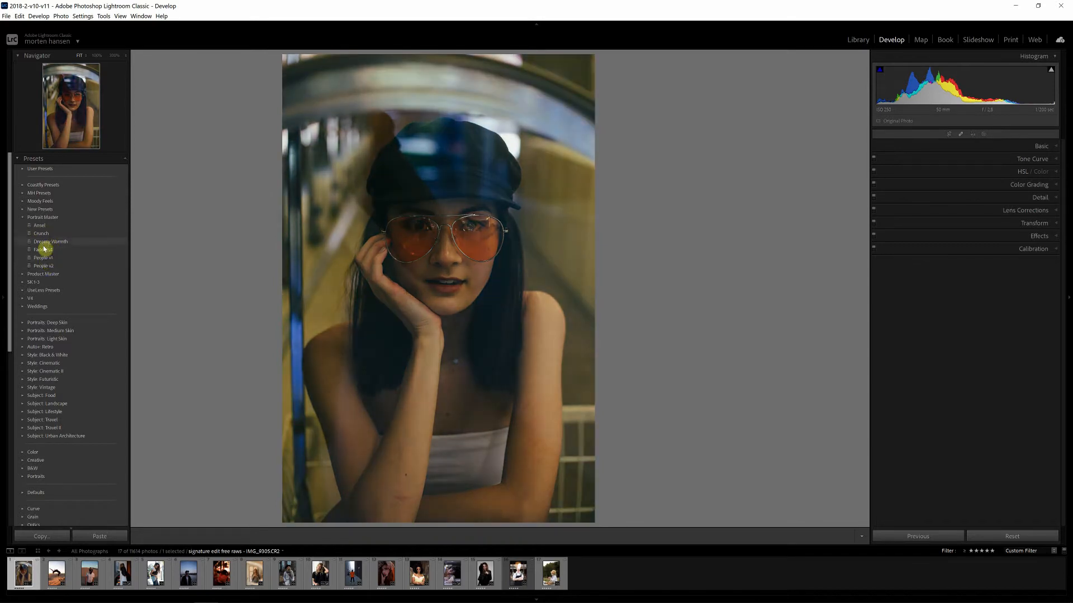
{"action": "left_click", "coordinate": [41, 226]}
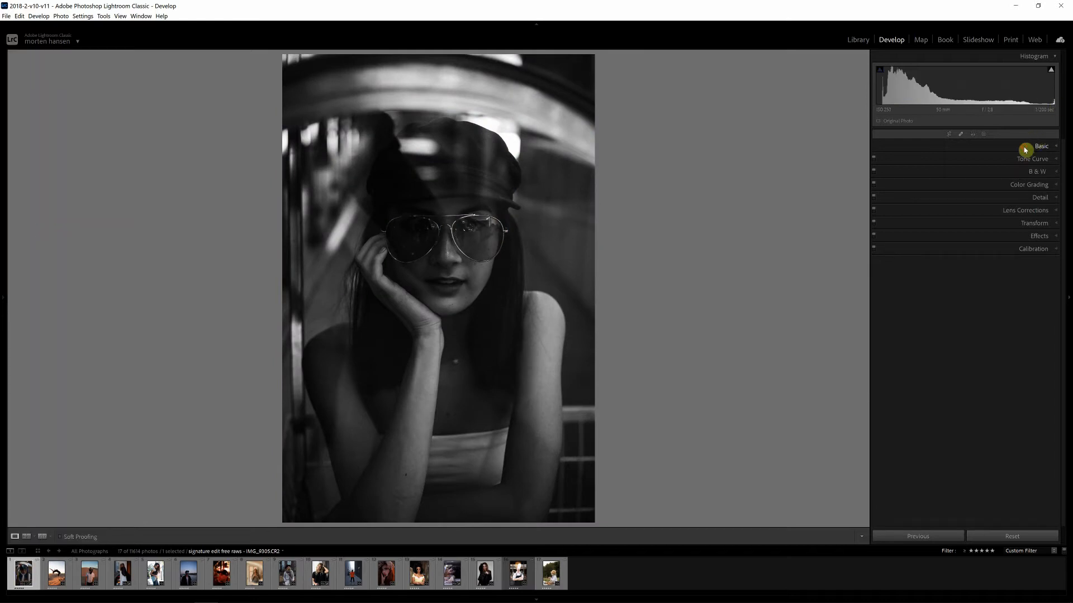
Step: Raise the portrait's Exposure to +0.89 and enable lens profile corrections
{"action": "left_click", "coordinate": [1028, 146]}
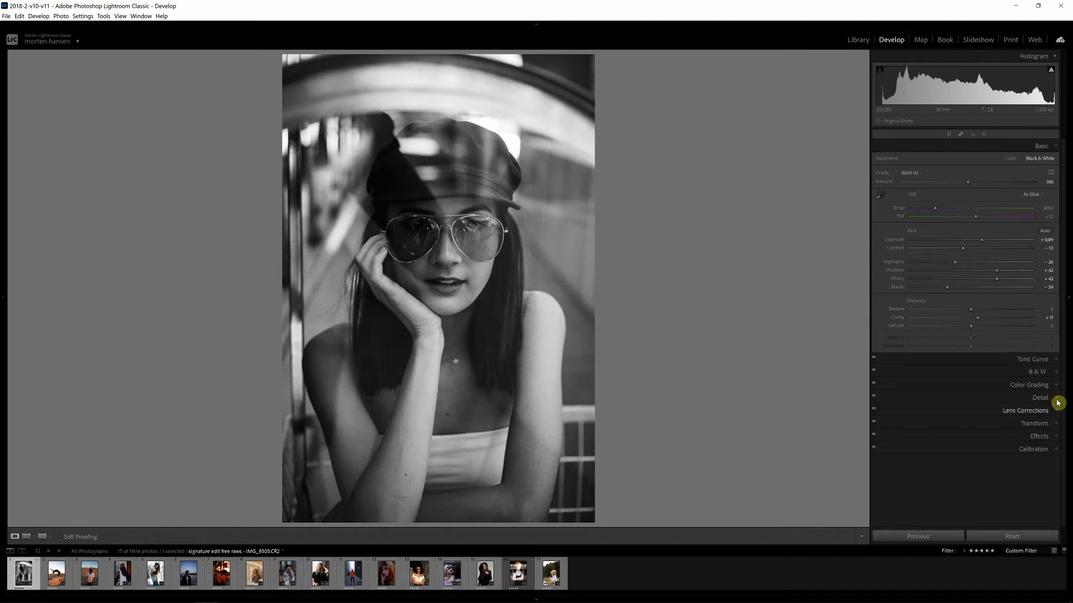
{"action": "left_click", "coordinate": [1009, 411]}
{"action": "left_click", "coordinate": [888, 244]}
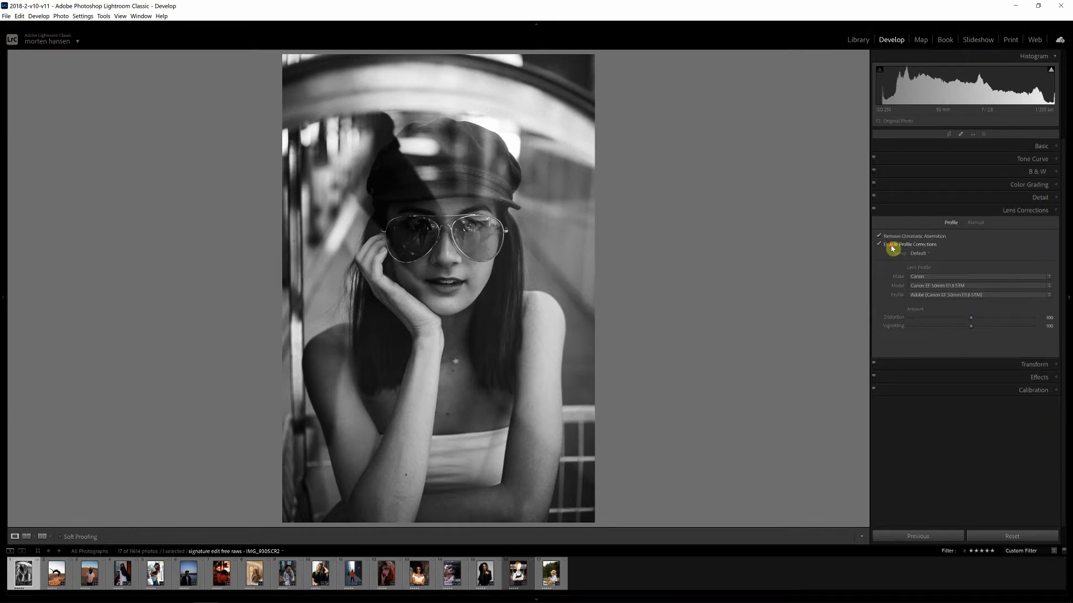
Step: Lower the Blacks of the black-and-white portrait to about -48
{"action": "left_click", "coordinate": [993, 147]}
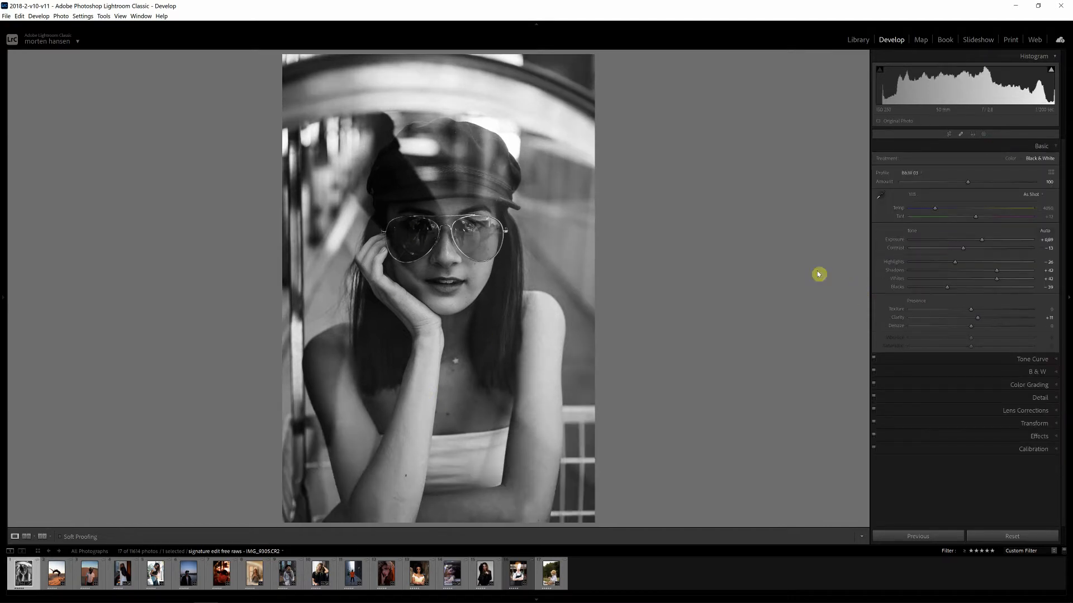
{"action": "left_click_drag", "start_coordinate": [948, 289], "coordinate": [940, 289]}
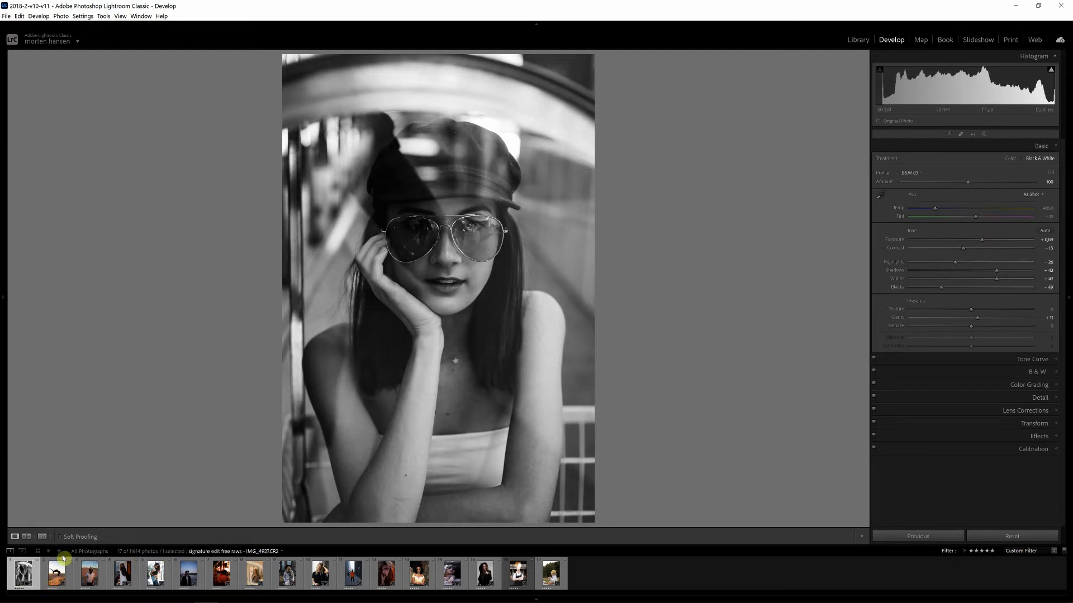
Step: Open the desert backflip photo and crop it tighter with the As Shot aspect, repositioning the jumper in the frame
{"action": "left_click", "coordinate": [57, 578]}
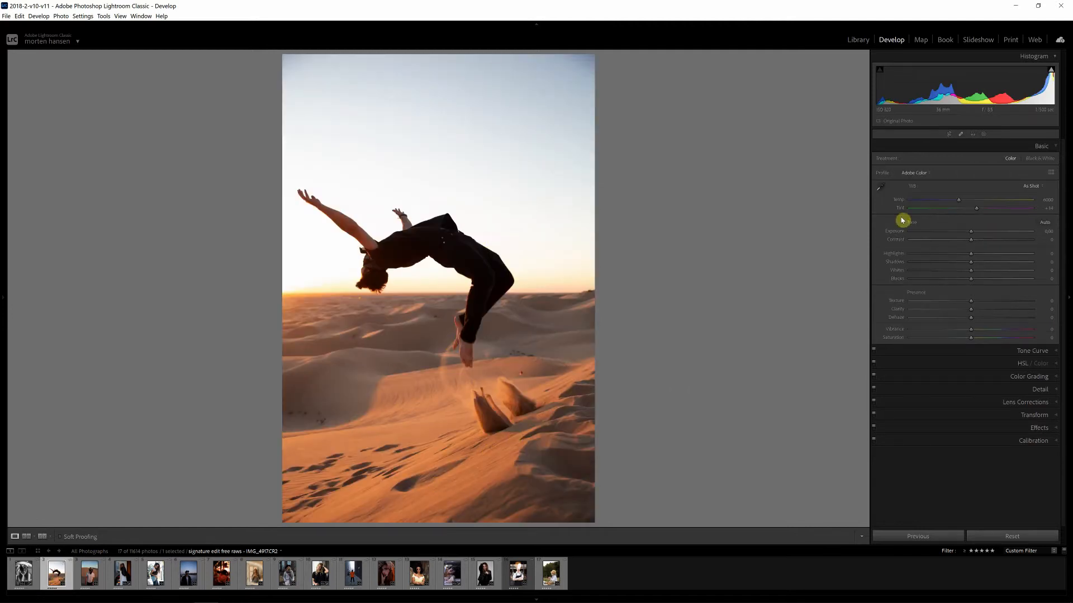
{"action": "left_click", "coordinate": [948, 135]}
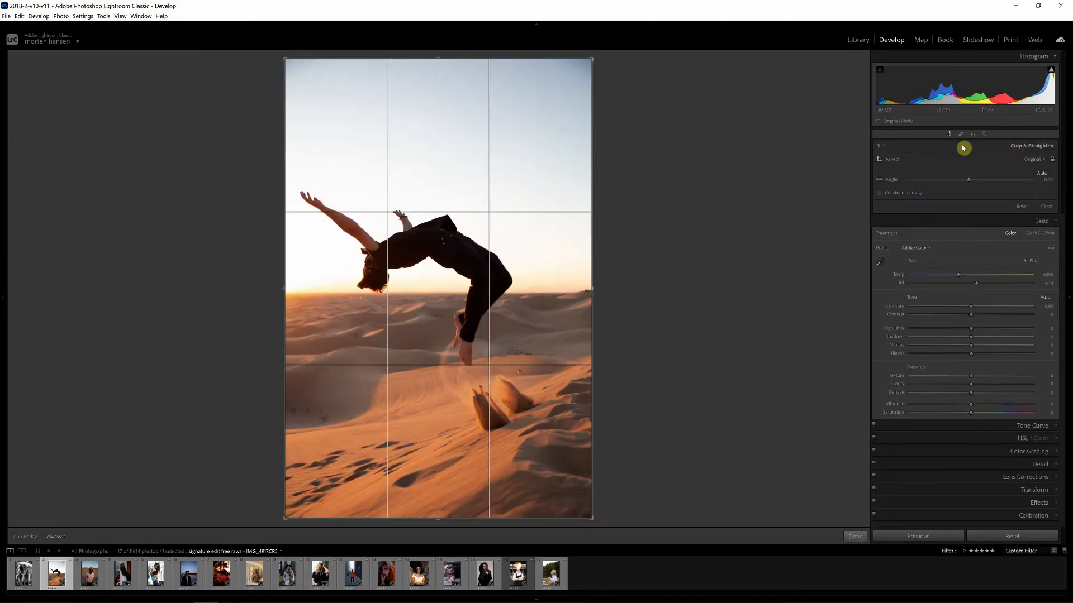
{"action": "left_click", "coordinate": [1030, 160]}
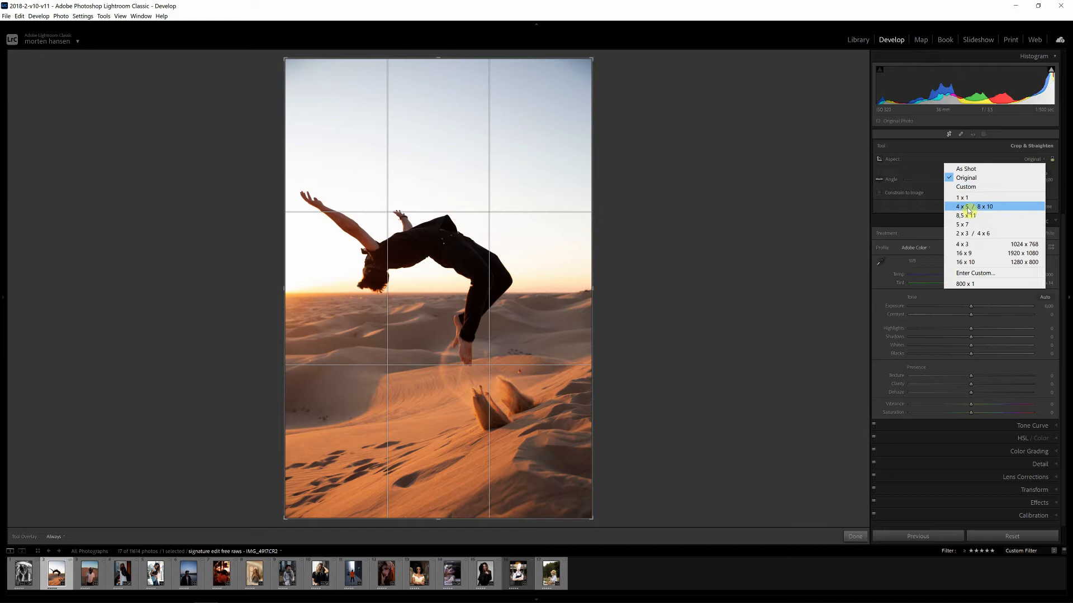
{"action": "left_click", "coordinate": [965, 168]}
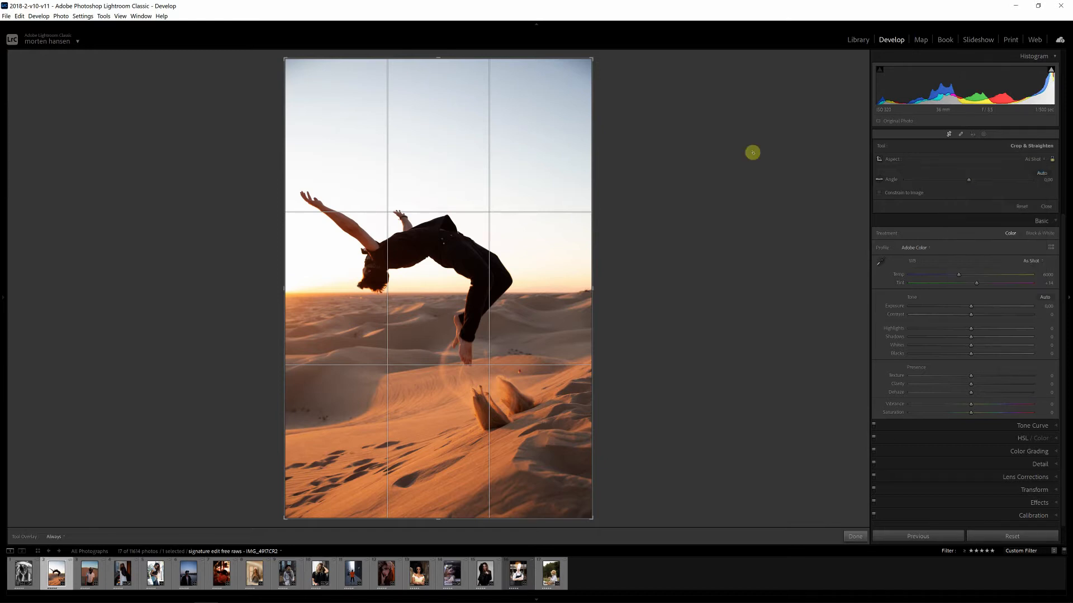
{"action": "left_click_drag", "start_coordinate": [592, 60], "coordinate": [575, 66]}
{"action": "left_click_drag", "start_coordinate": [509, 193], "coordinate": [511, 199]}
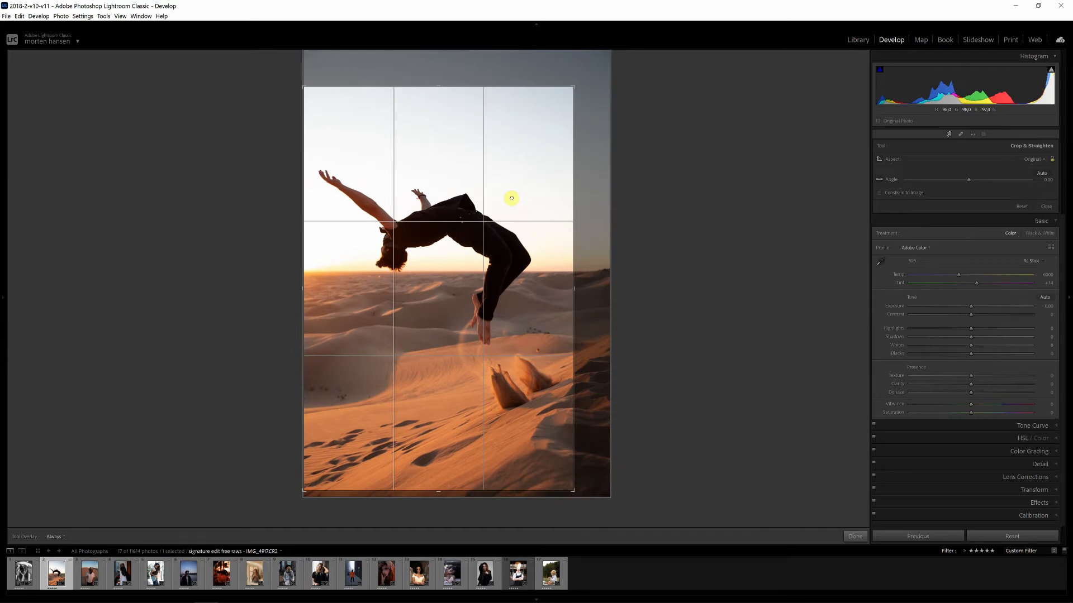
{"action": "left_click_drag", "start_coordinate": [570, 281], "coordinate": [577, 287]}
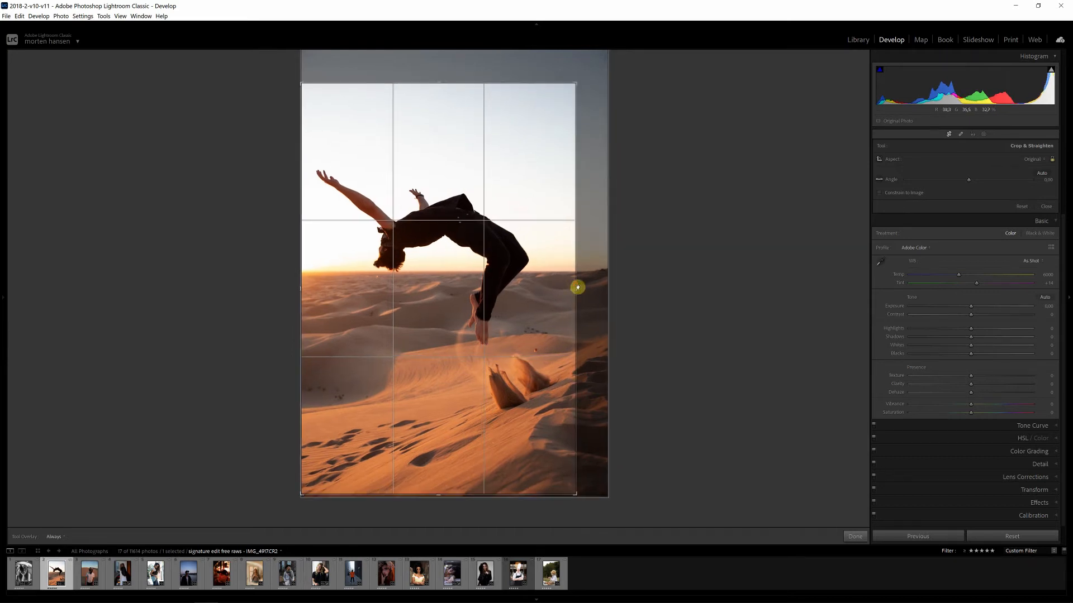
{"action": "left_click_drag", "start_coordinate": [499, 280], "coordinate": [505, 280]}
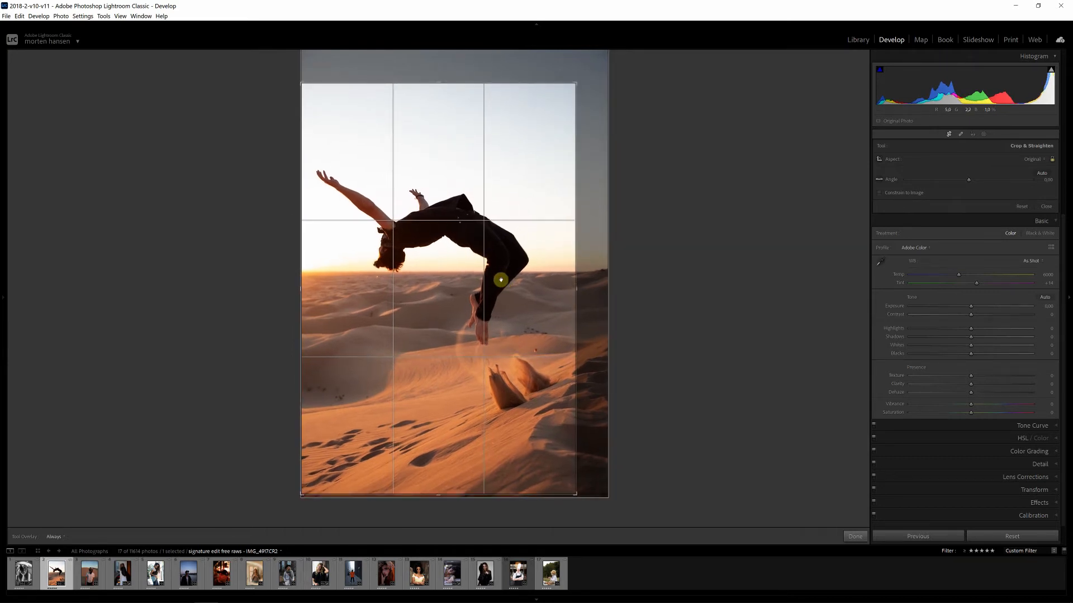
{"action": "key", "text": "Return"}
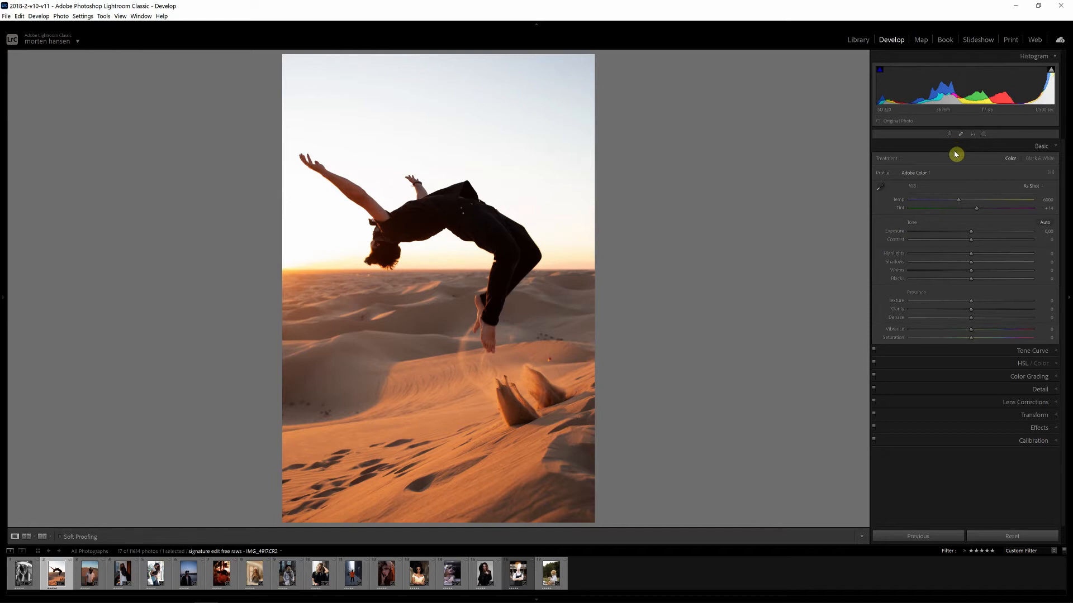
Step: Preview the Portrait Master presets on the backflip photo and apply Fade Out
{"action": "mouse_move", "coordinate": [2, 308]}
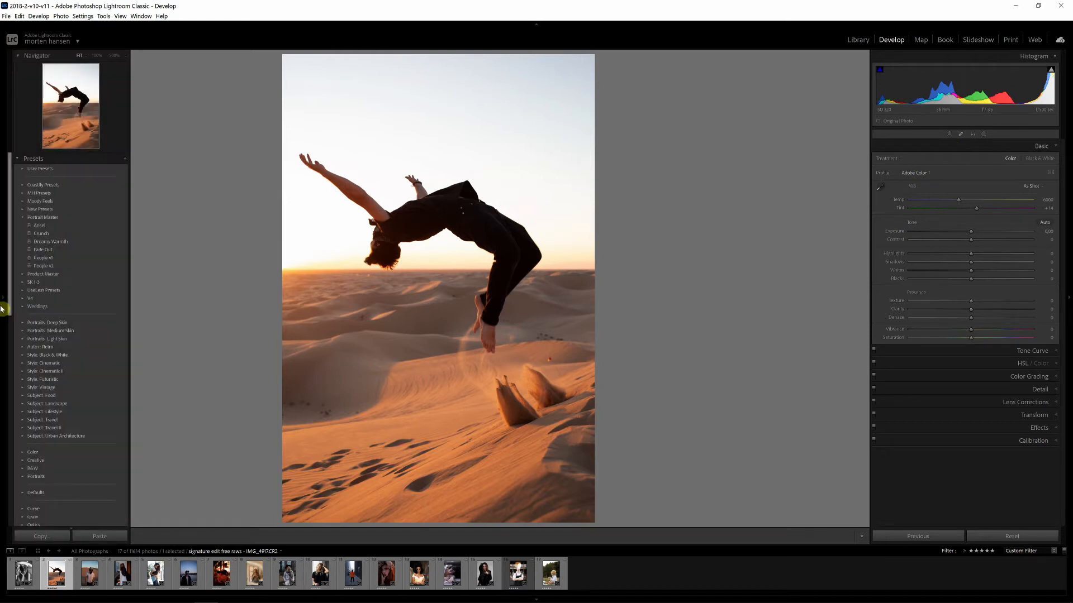
{"action": "left_click", "coordinate": [42, 234]}
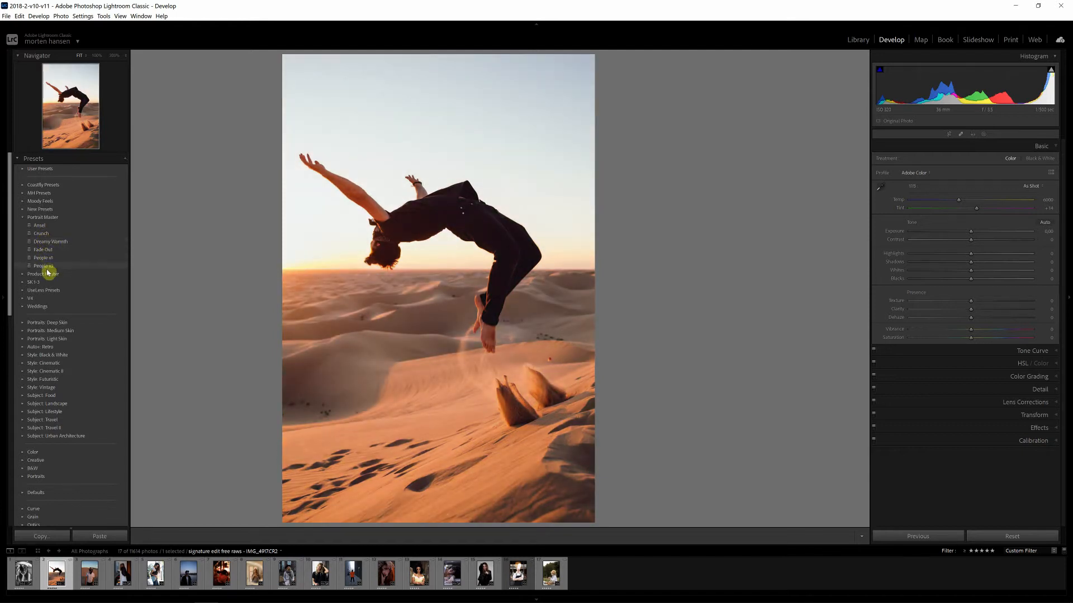
{"action": "left_click", "coordinate": [48, 258]}
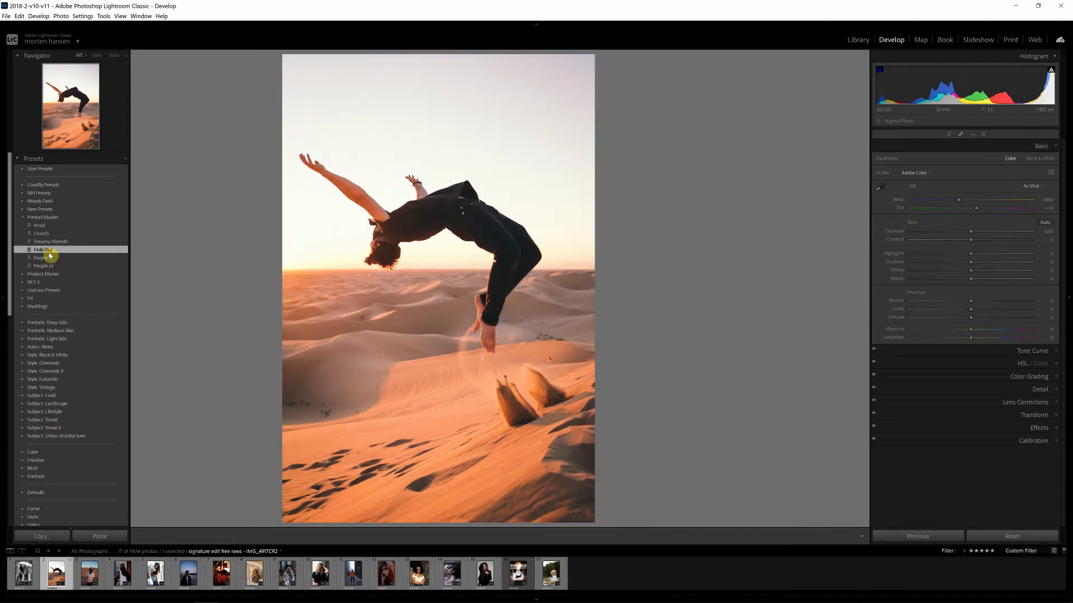
Step: Darken the backflip photo to Exposure -1.33 and warm its white balance to Temp 7000
{"action": "left_click_drag", "start_coordinate": [973, 231], "coordinate": [958, 233]}
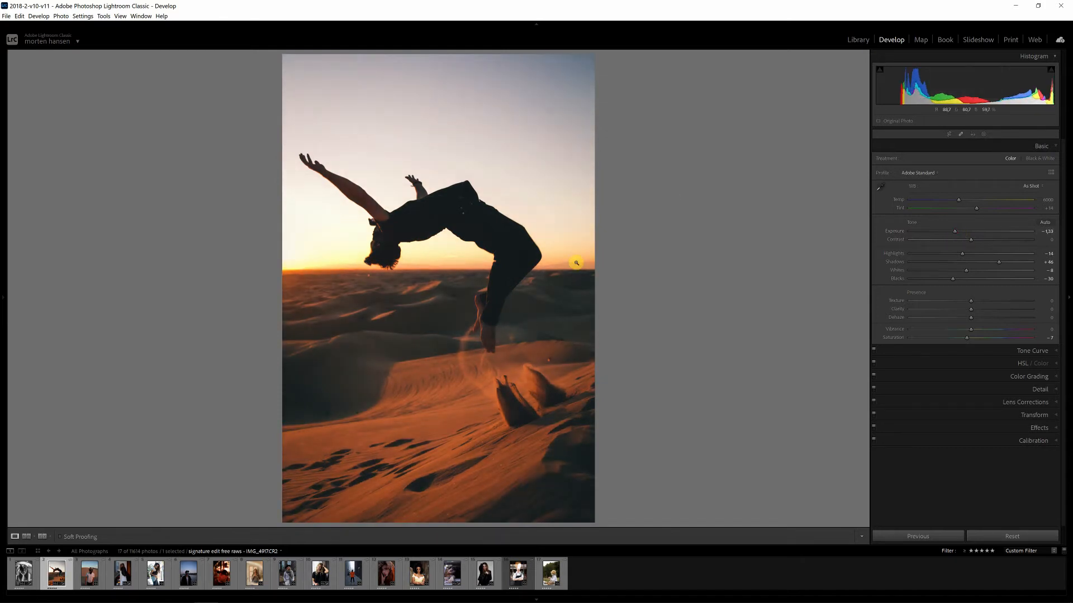
{"action": "left_click_drag", "start_coordinate": [959, 200], "coordinate": [969, 203]}
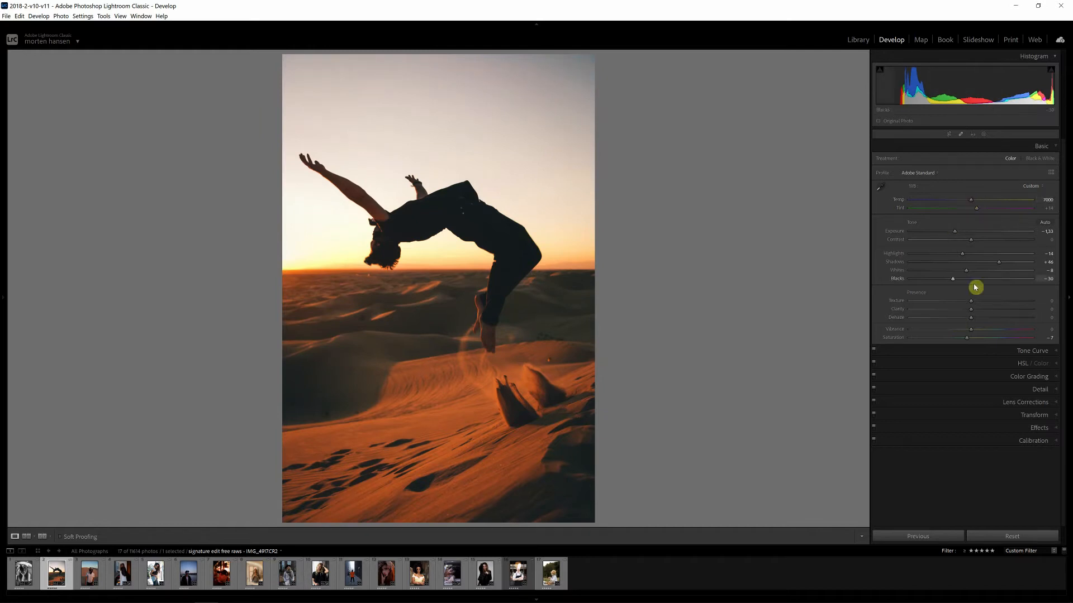
Step: Experiment with stronger Highlights and Shadows on the backflip photo and set Highlights to -47 and Shadows to +26
{"action": "left_click_drag", "start_coordinate": [1003, 266], "coordinate": [1031, 265]}
{"action": "key", "text": "ctrl+z"}
{"action": "left_click_drag", "start_coordinate": [962, 255], "coordinate": [898, 263]}
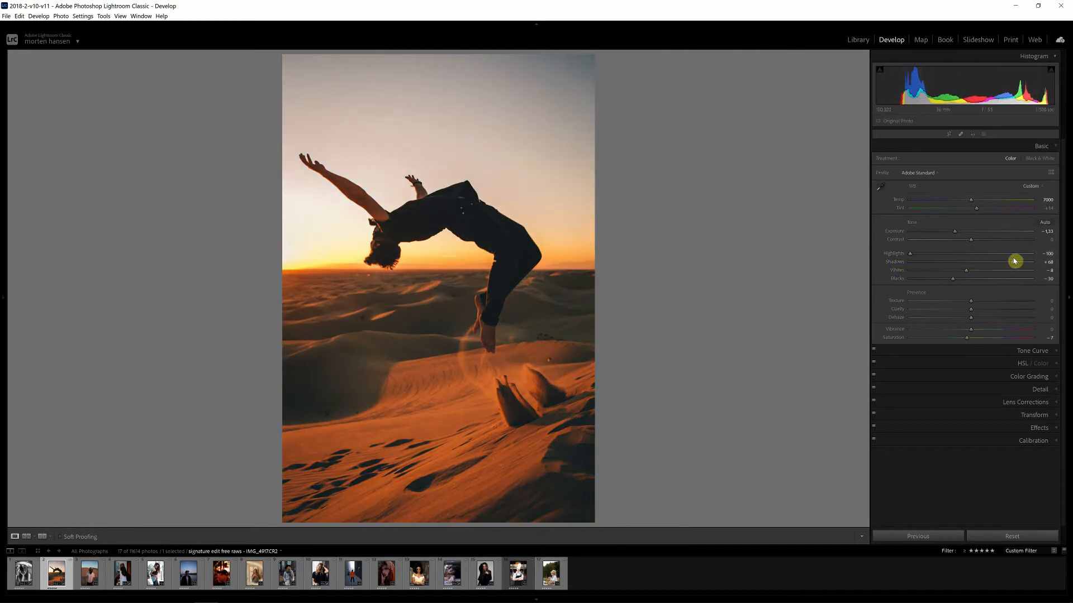
{"action": "left_click_drag", "start_coordinate": [1015, 261], "coordinate": [1042, 264]}
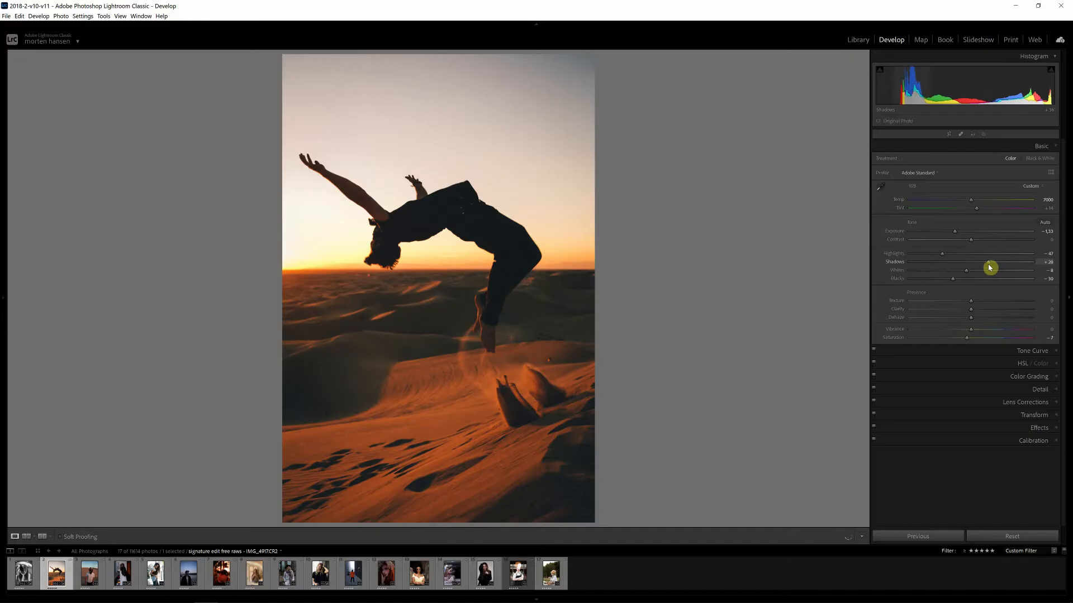
Step: Test Shadows at +91 while inspecting the jumper's dark clothing up close, and settle on Shadows +46
{"action": "left_click_drag", "start_coordinate": [988, 268], "coordinate": [1027, 266]}
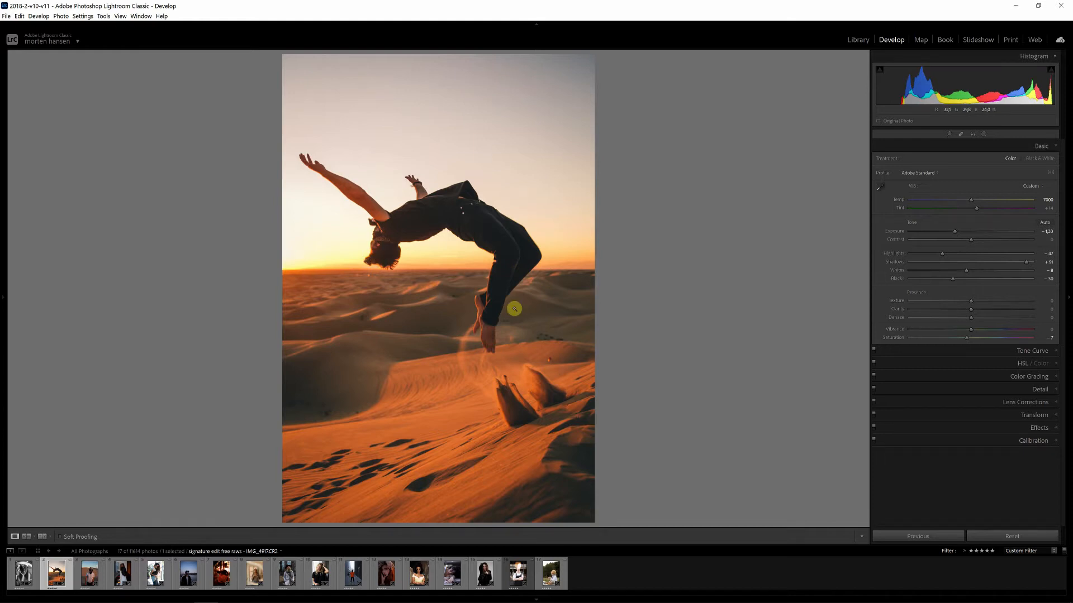
{"action": "left_click", "coordinate": [425, 224]}
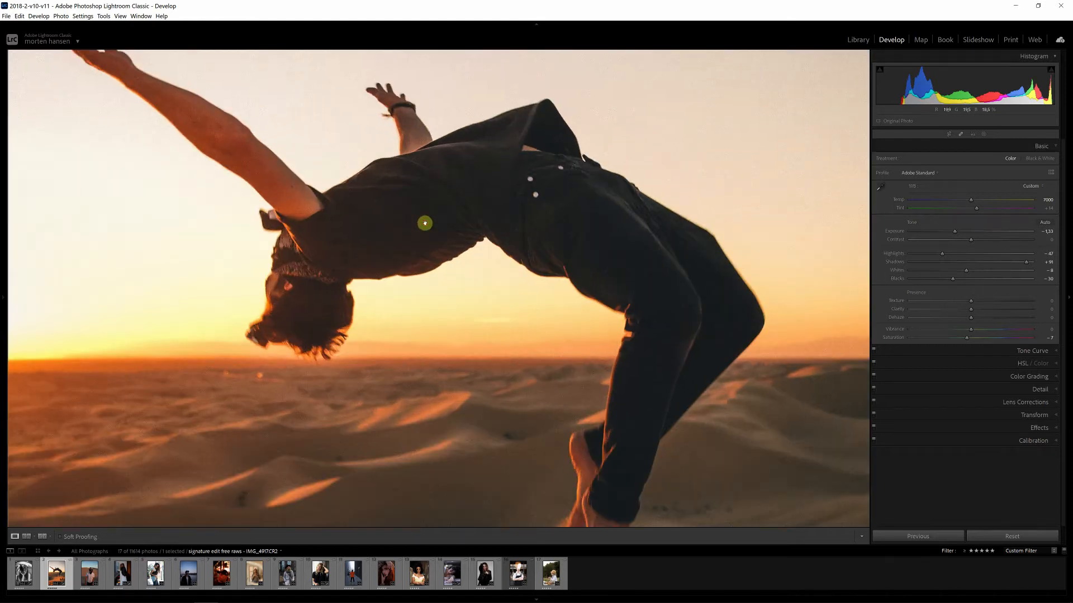
{"action": "left_click_drag", "start_coordinate": [428, 225], "coordinate": [460, 247]}
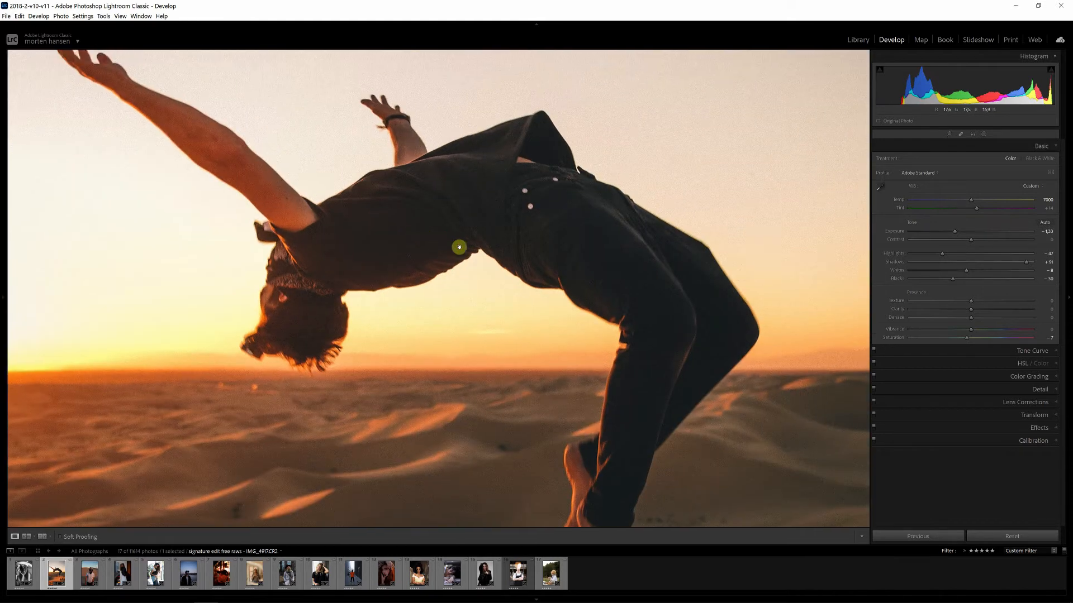
{"action": "left_click", "coordinate": [489, 234]}
{"action": "left_click_drag", "start_coordinate": [1028, 261], "coordinate": [1000, 270]}
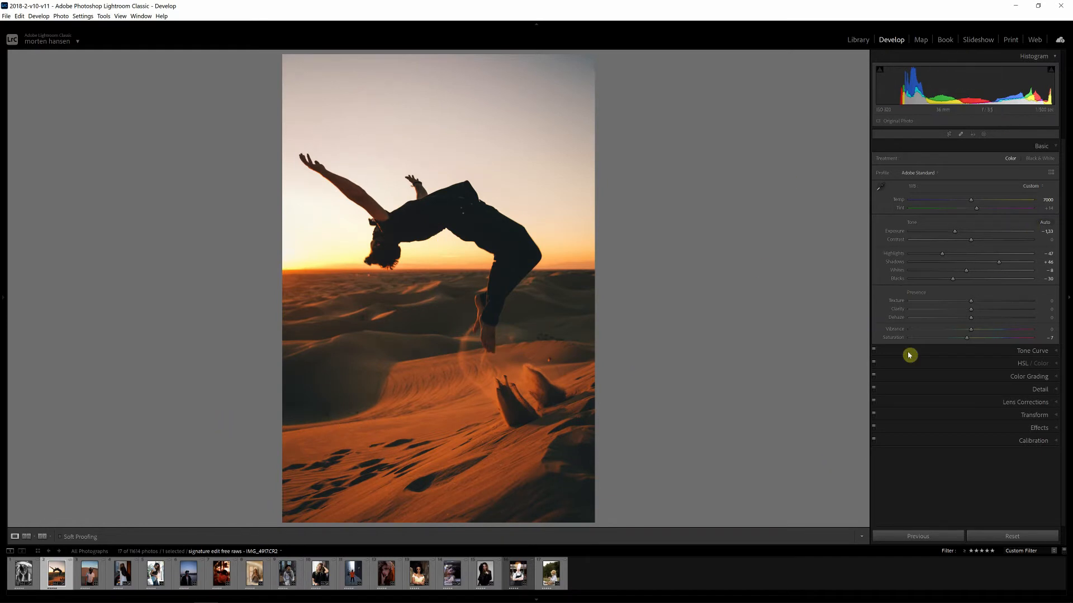
Step: Enable chromatic aberration removal and lens profile corrections for the backflip photo
{"action": "left_click", "coordinate": [1002, 401]}
{"action": "left_click", "coordinate": [903, 238]}
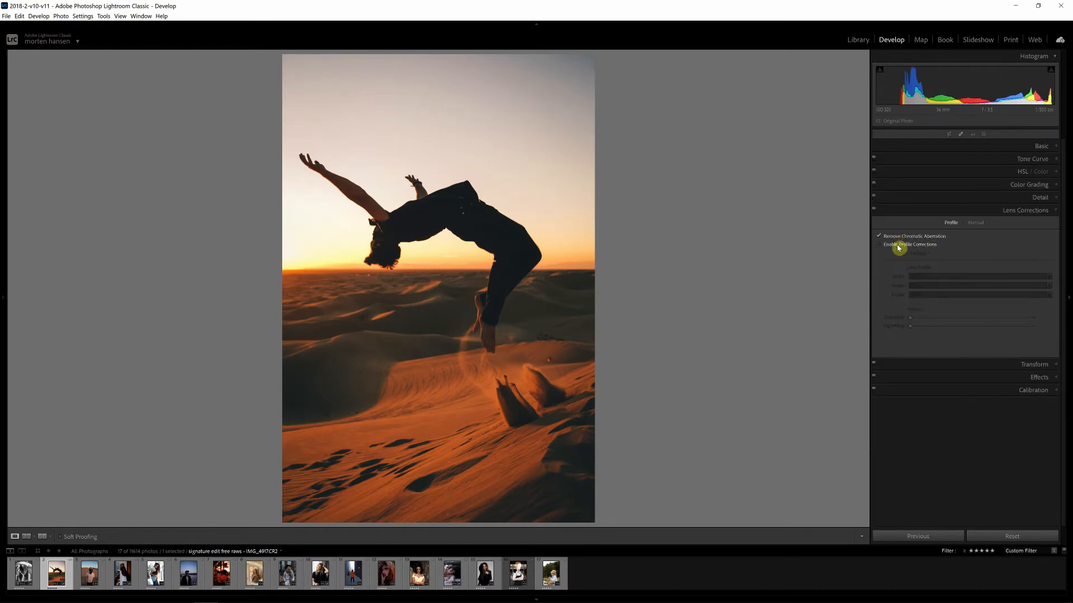
{"action": "left_click", "coordinate": [897, 248]}
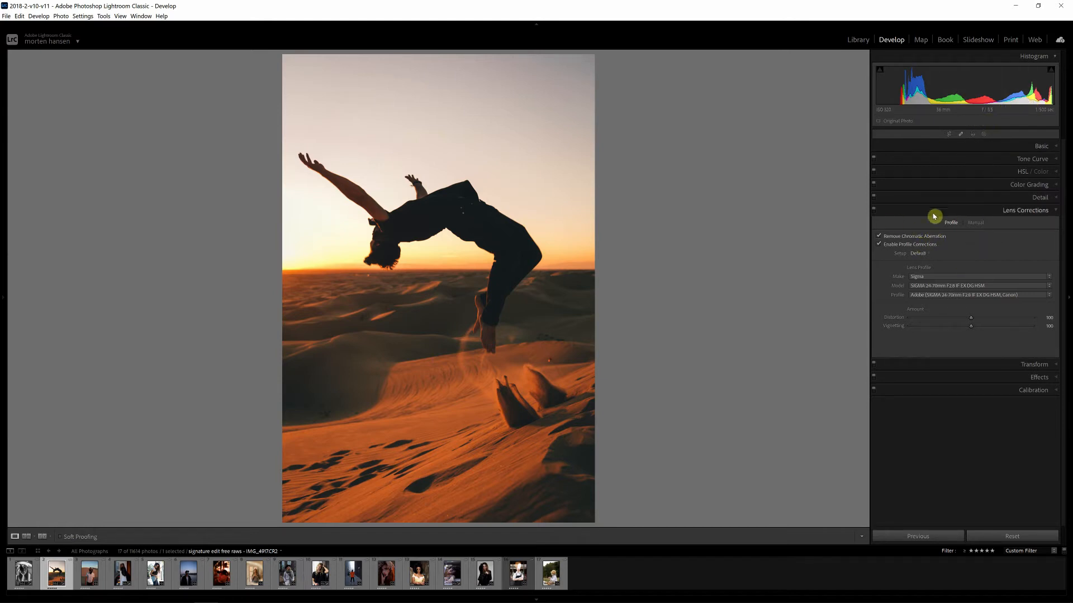
{"action": "left_click", "coordinate": [951, 210]}
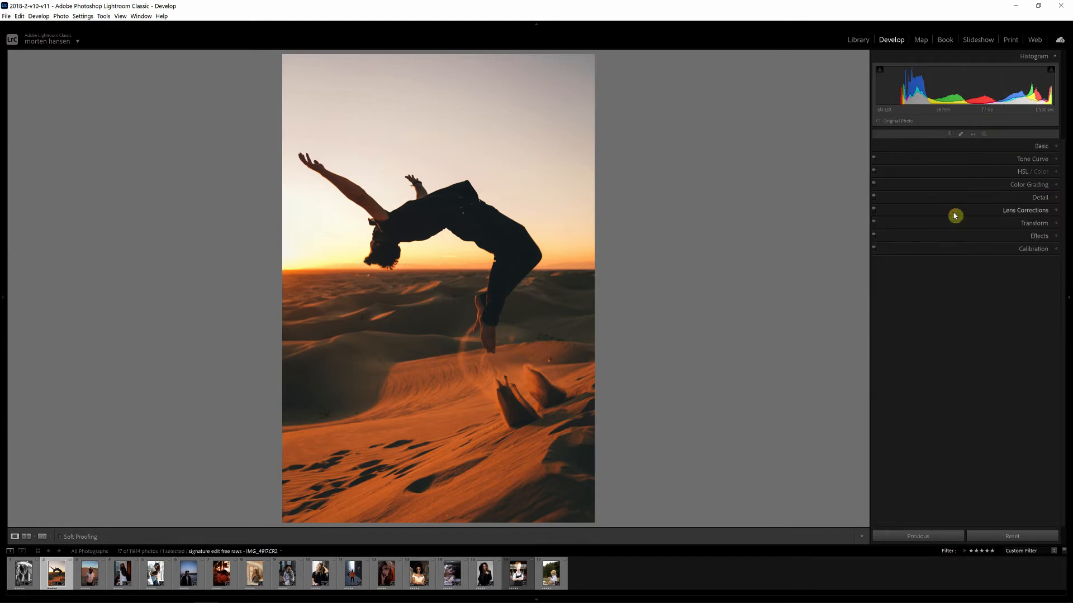
Step: Open the photo of the woman holding a cup in front of the door for developing
{"action": "left_click", "coordinate": [92, 580]}
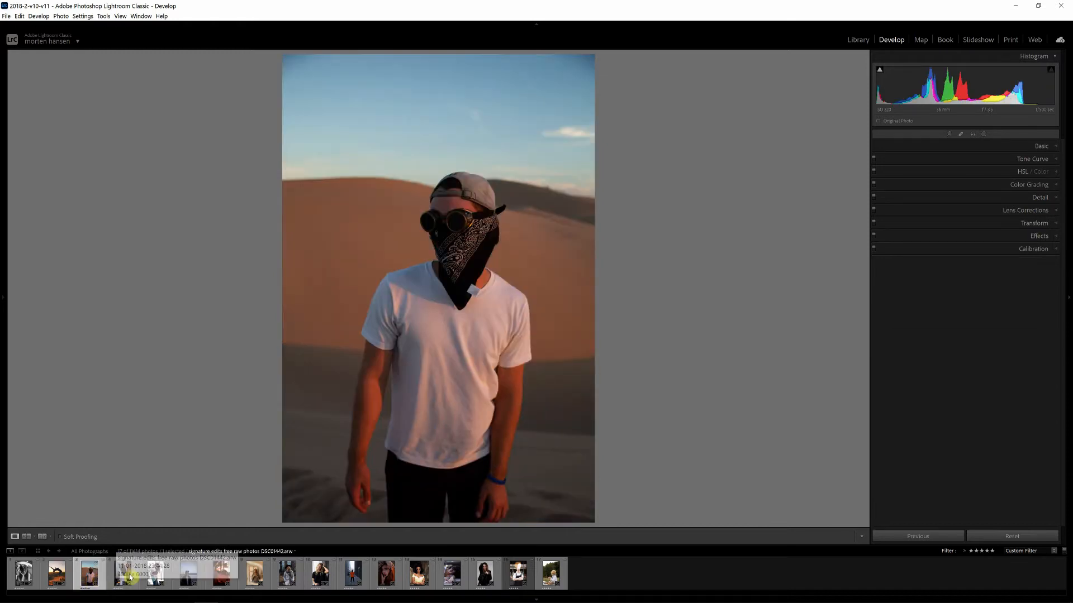
{"action": "key", "text": "g"}
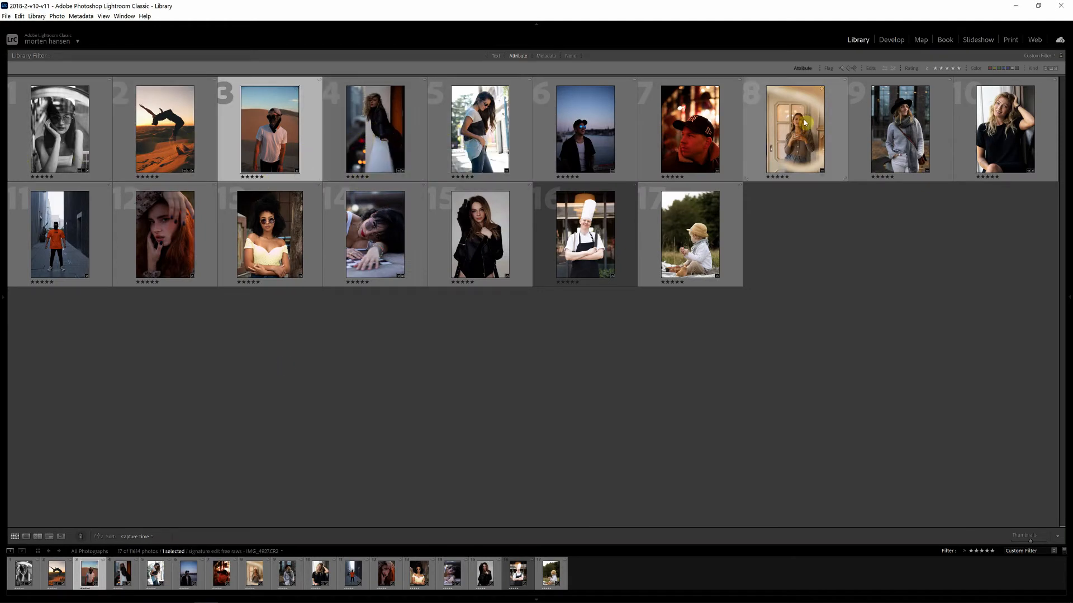
{"action": "left_click", "coordinate": [800, 139]}
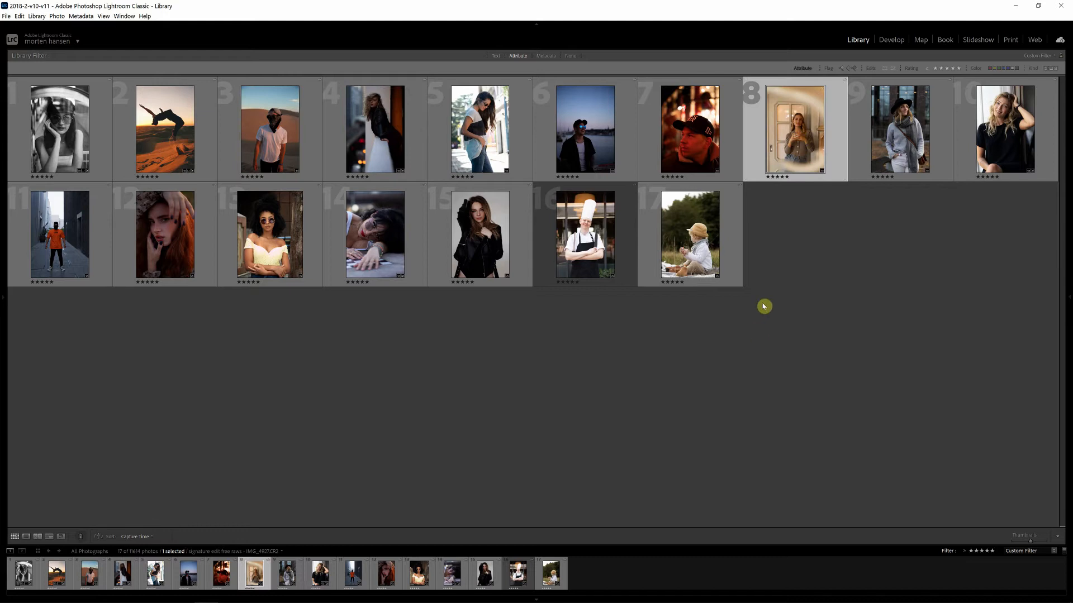
{"action": "key", "text": "d"}
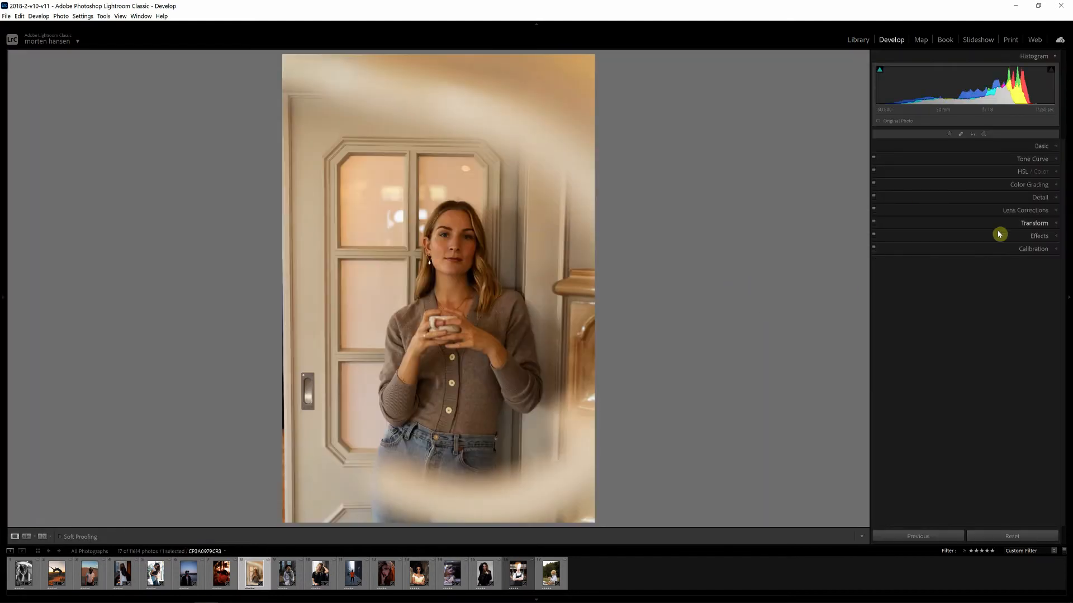
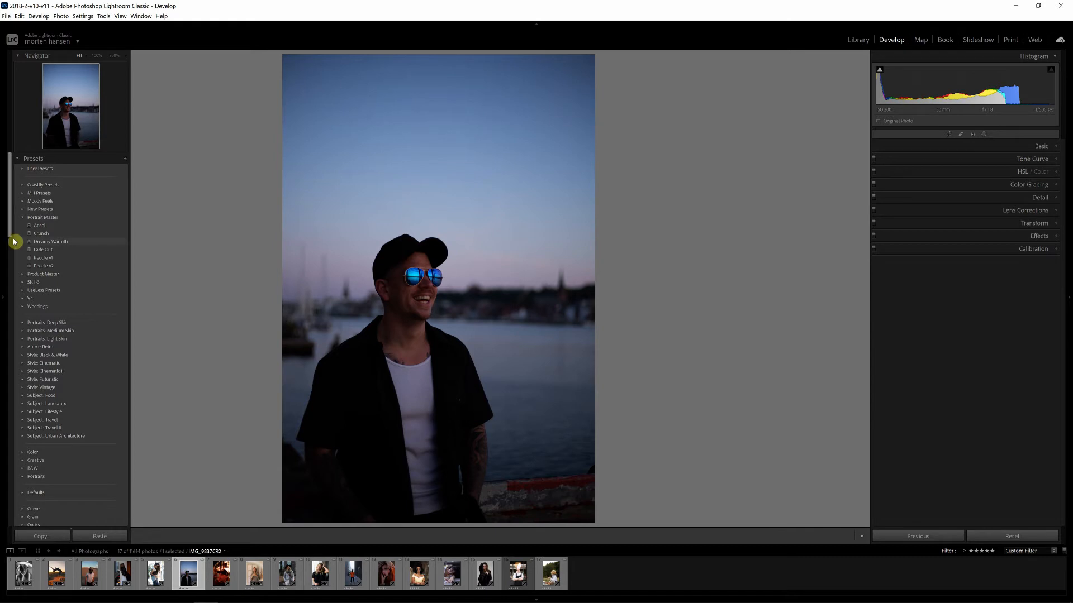
Step: Compare several Portrait Master presets on the harbour portrait of the man in sunglasses and apply People v2
{"action": "left_click", "coordinate": [63, 246]}
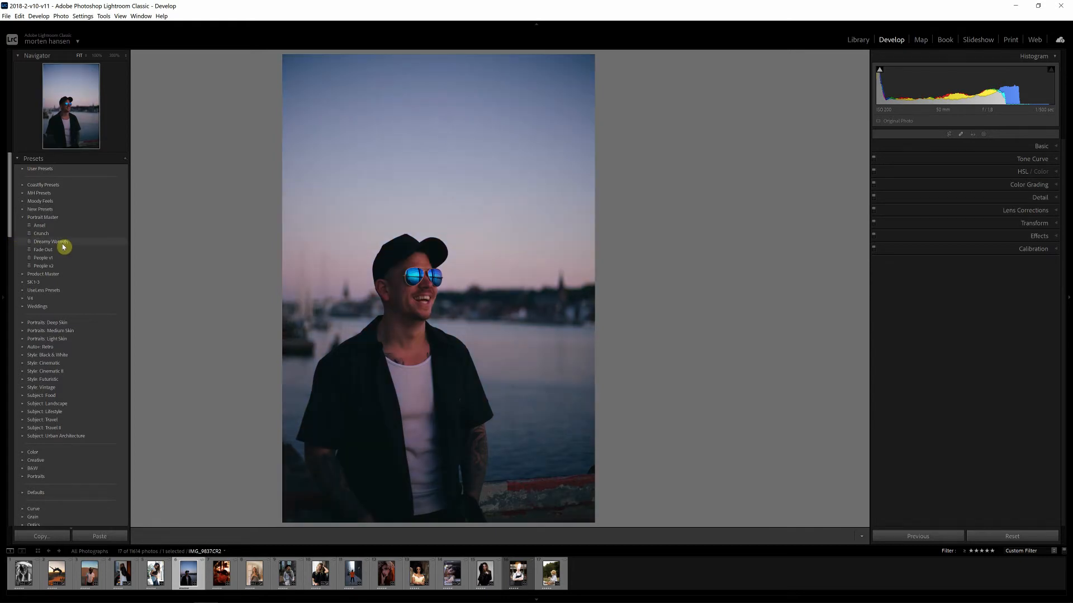
{"action": "left_click", "coordinate": [45, 248]}
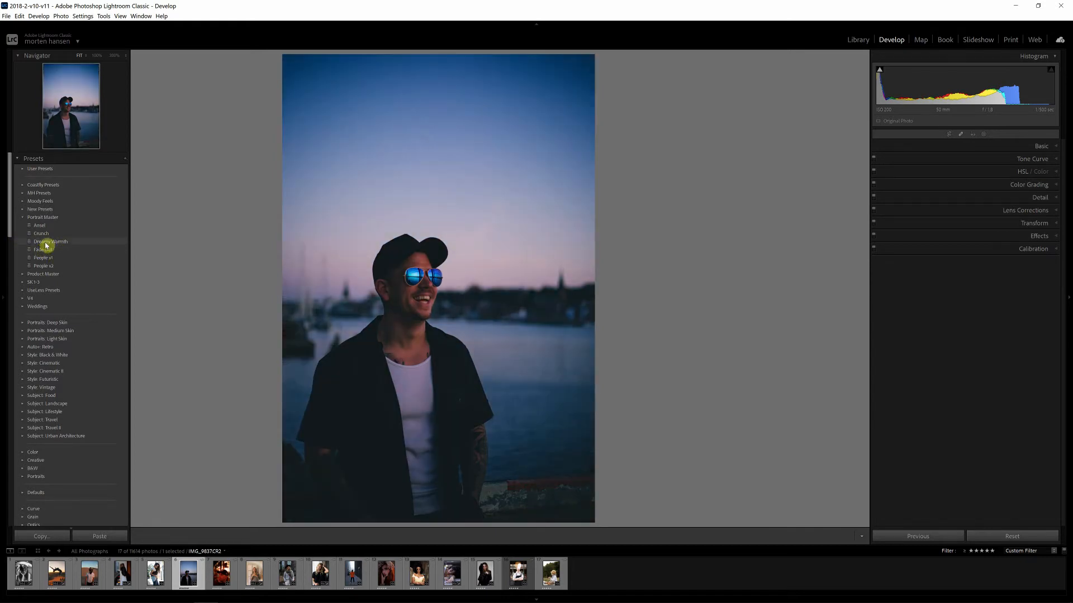
{"action": "left_click", "coordinate": [43, 233]}
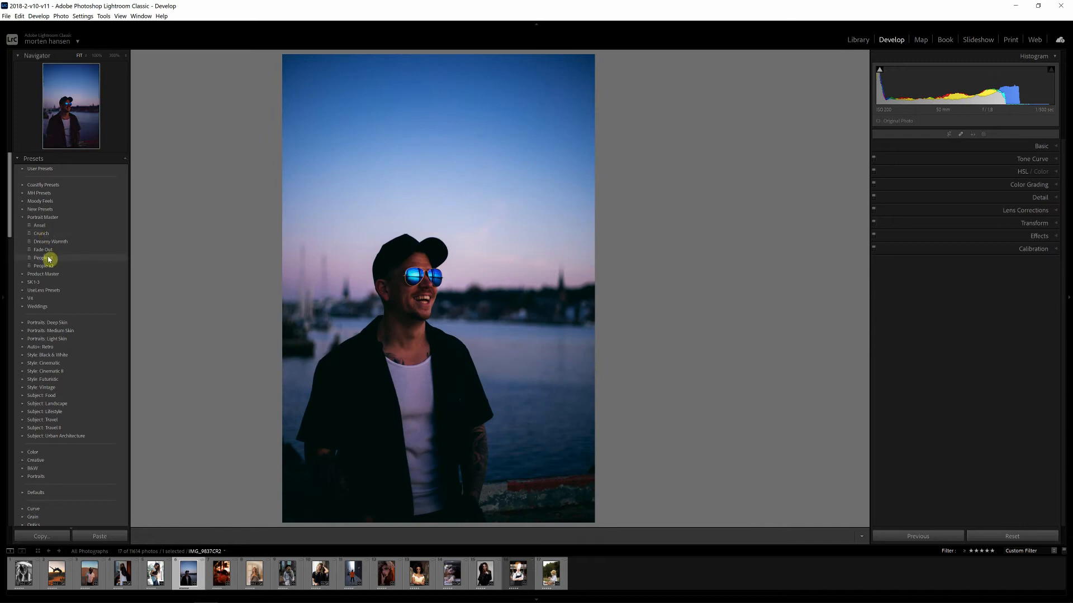
{"action": "left_click", "coordinate": [49, 259]}
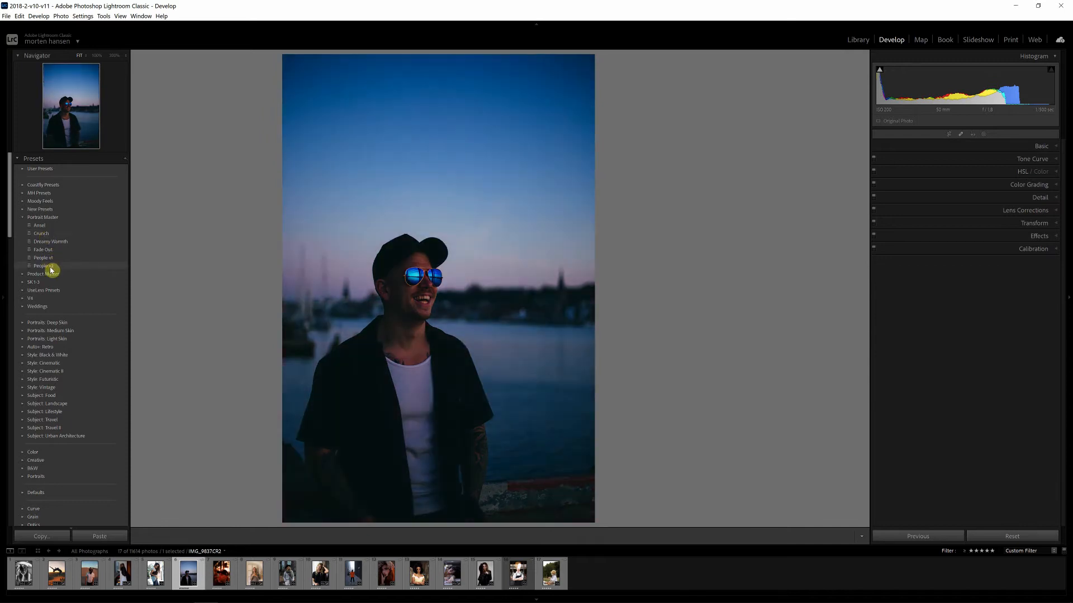
{"action": "left_click", "coordinate": [50, 270]}
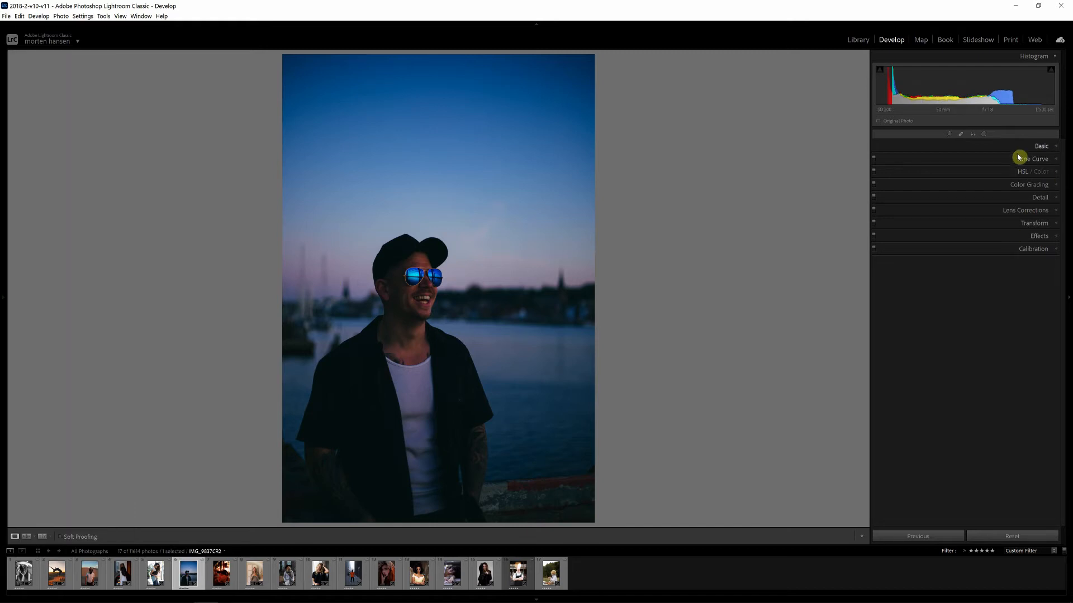
Step: Crop the harbour portrait tighter around the man at its original aspect ratio, trimming the sky and the water beside him
{"action": "left_click", "coordinate": [948, 134]}
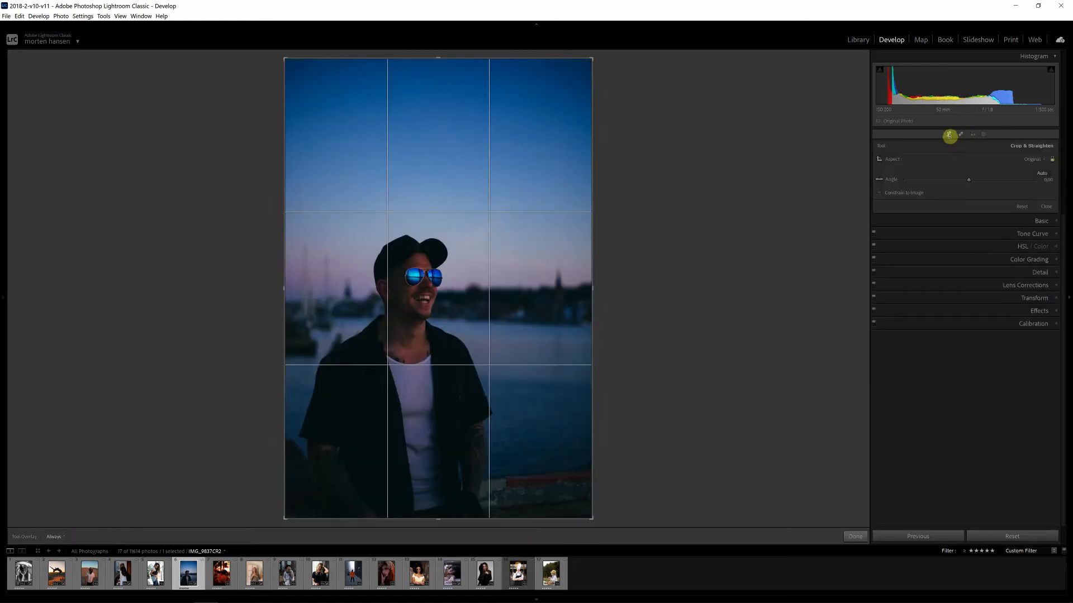
{"action": "left_click_drag", "start_coordinate": [592, 60], "coordinate": [581, 81]}
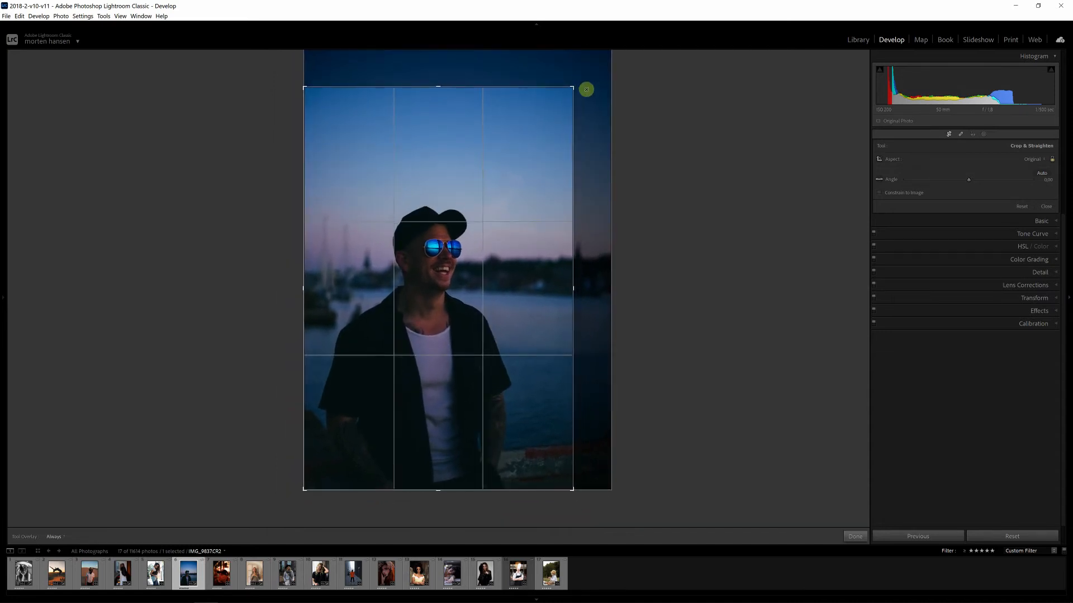
{"action": "left_click_drag", "start_coordinate": [495, 231], "coordinate": [497, 226]}
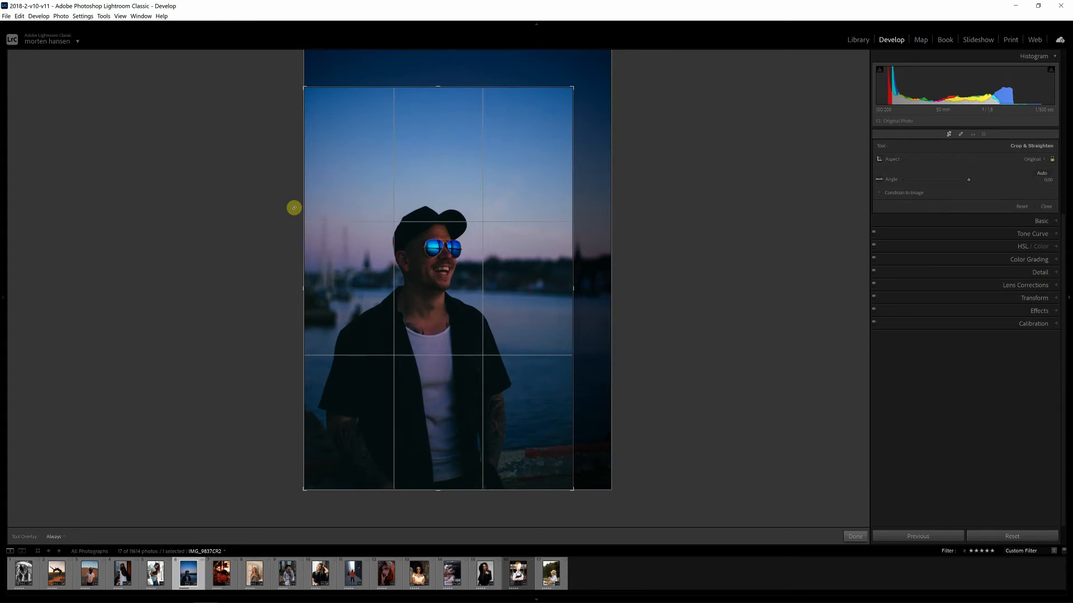
{"action": "key", "text": "Return"}
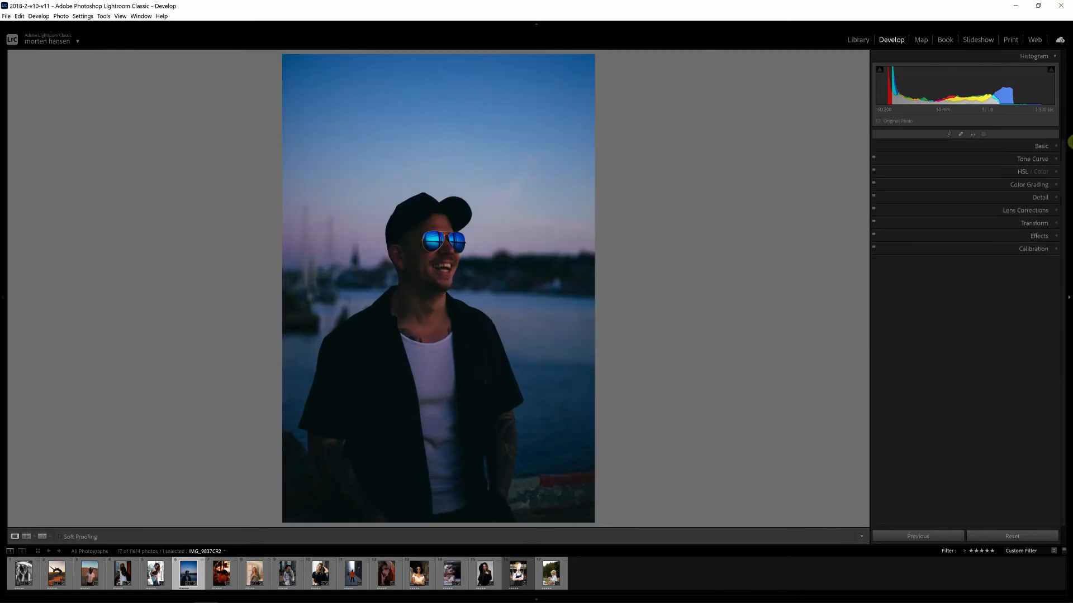
Step: Brighten the harbour portrait to Exposure +0.69 and set its white balance to Temp 5670 and Tint +10
{"action": "left_click", "coordinate": [1014, 148]}
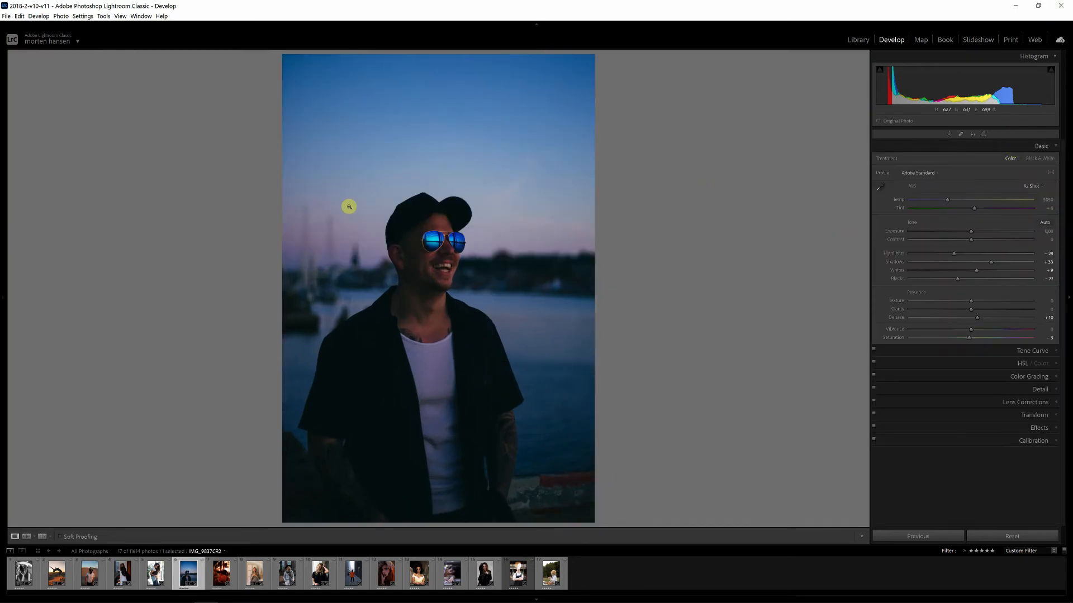
{"action": "left_click_drag", "start_coordinate": [973, 235], "coordinate": [982, 236]}
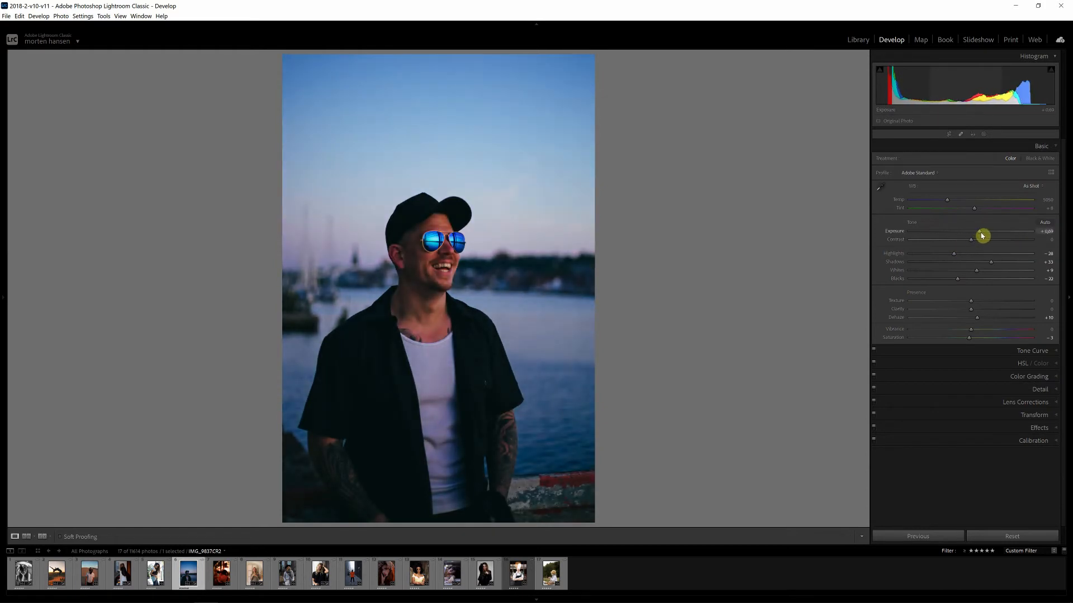
{"action": "mouse_move", "coordinate": [952, 203]}
{"action": "left_mouse_down"}
{"action": "mouse_move", "coordinate": [973, 203]}
{"action": "mouse_move", "coordinate": [957, 205]}
{"action": "left_mouse_up"}
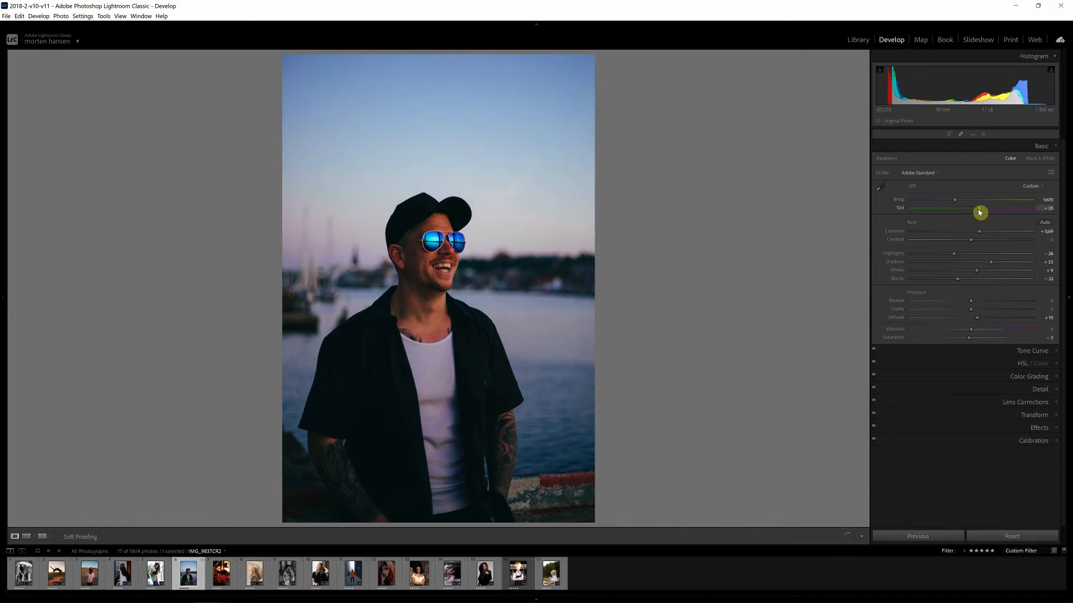
{"action": "left_click_drag", "start_coordinate": [983, 212], "coordinate": [975, 212]}
Step: Test Shadows at +95 and +75 while inspecting the man's dark shirt up close, and settle on Shadows +36
{"action": "left_click", "coordinate": [383, 450]}
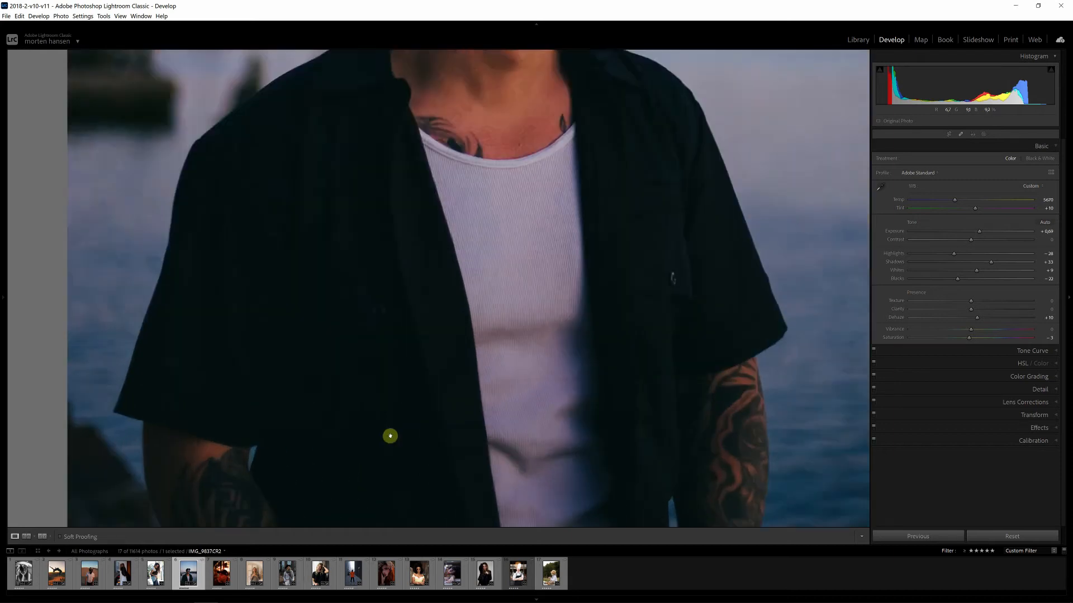
{"action": "left_click", "coordinate": [459, 335]}
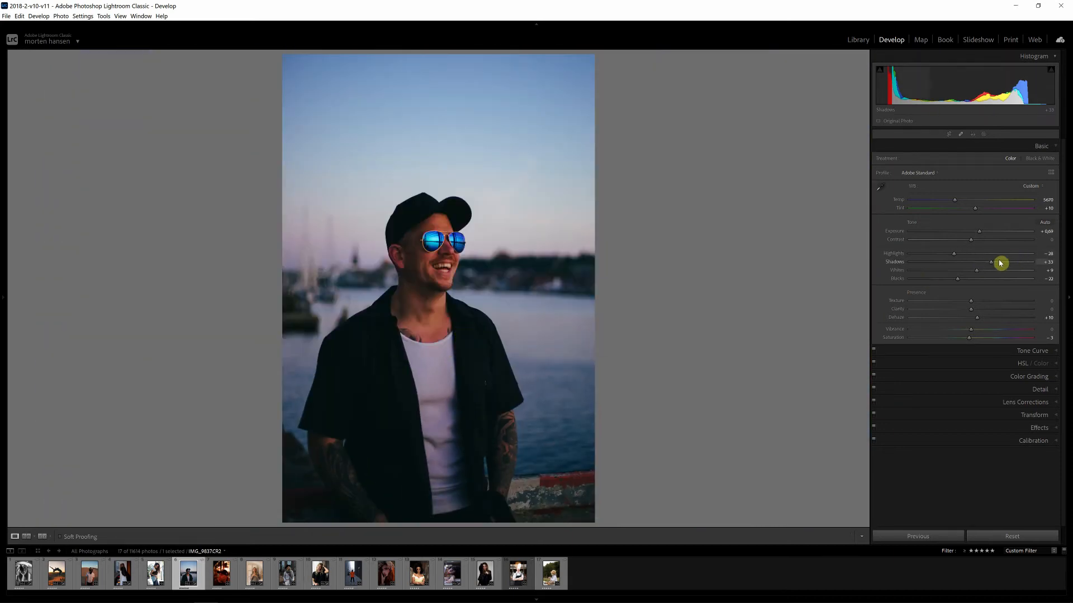
{"action": "left_click_drag", "start_coordinate": [995, 263], "coordinate": [1029, 263]}
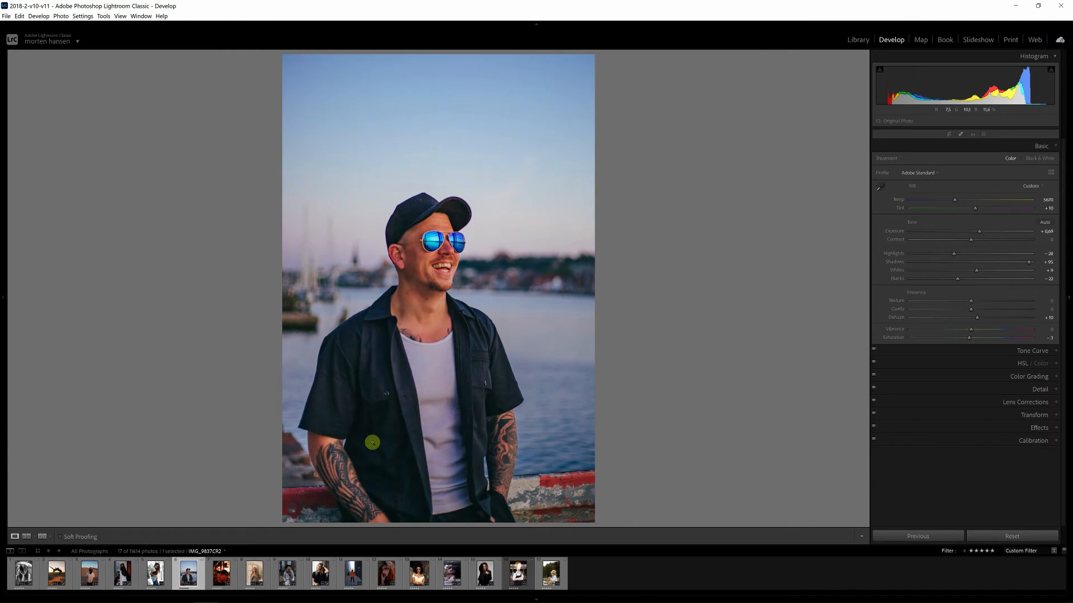
{"action": "left_click_drag", "start_coordinate": [1029, 263], "coordinate": [1018, 266]}
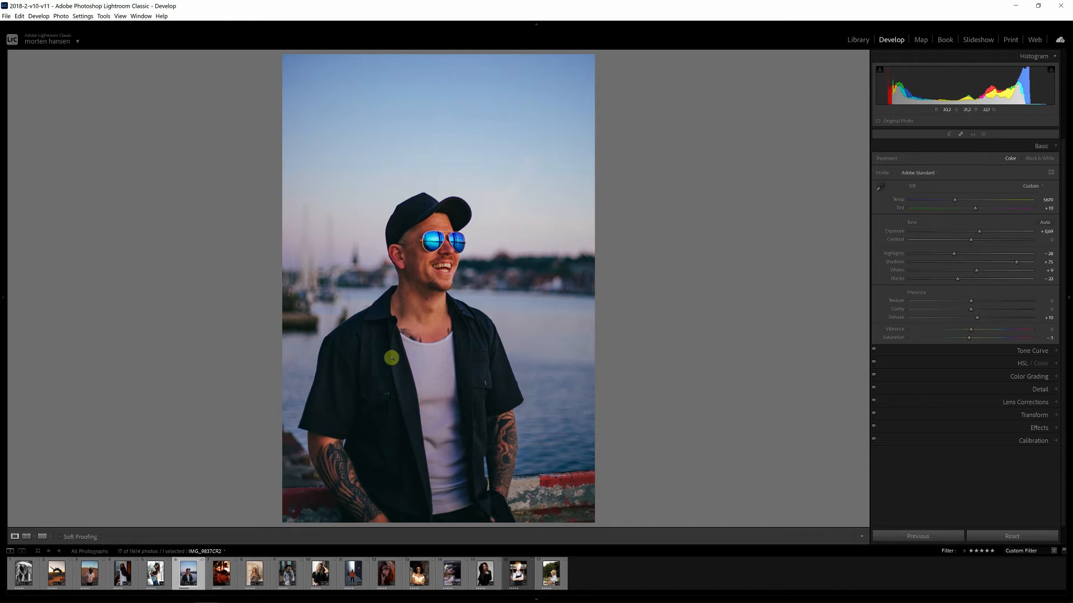
{"action": "left_click", "coordinate": [373, 447]}
{"action": "left_click", "coordinate": [373, 444]}
{"action": "left_click_drag", "start_coordinate": [1017, 262], "coordinate": [1001, 265]}
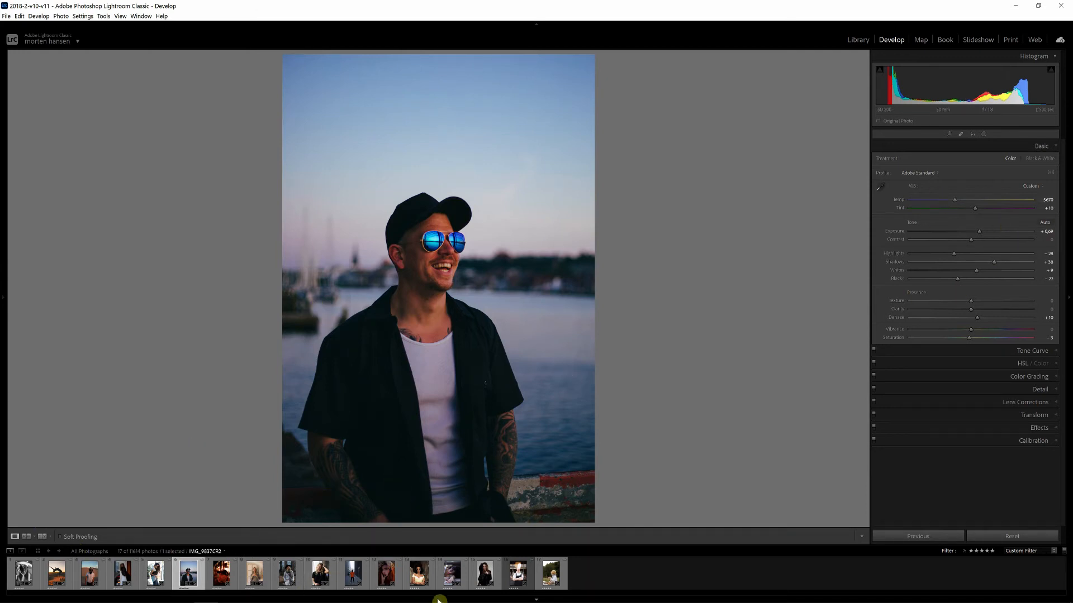
Step: Open the photo of the child in the straw hat and crop it tighter around the child at its original aspect ratio
{"action": "key", "text": "g"}
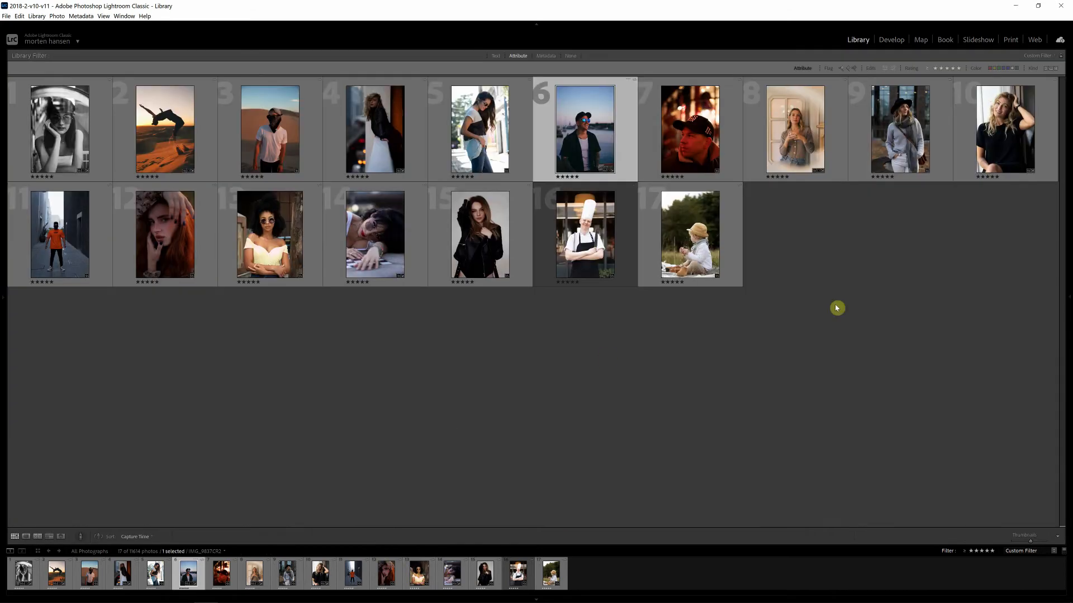
{"action": "left_click", "coordinate": [684, 231]}
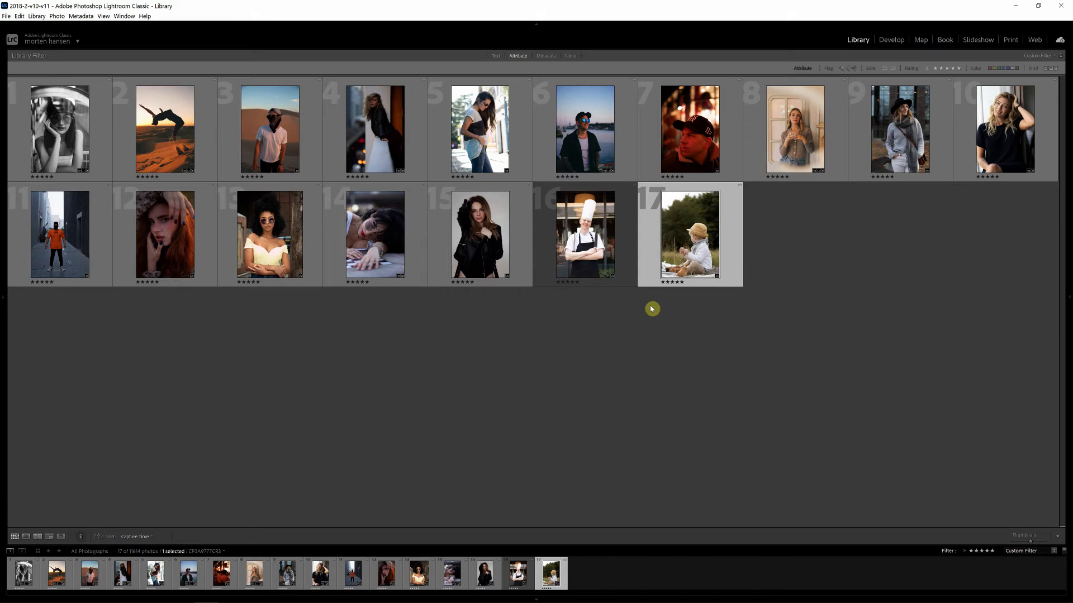
{"action": "key", "text": "d"}
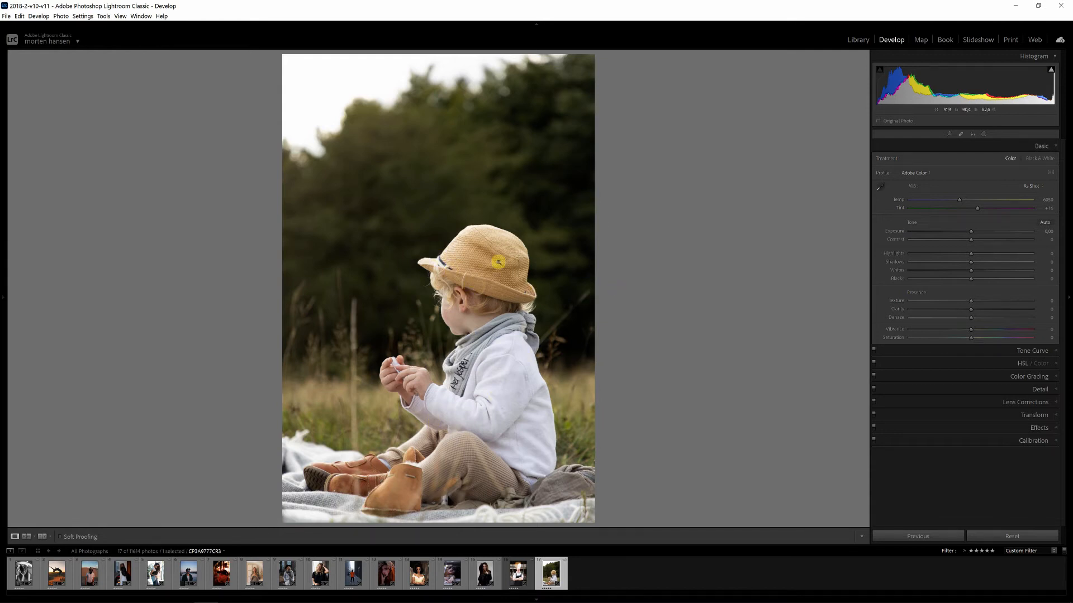
{"action": "left_click", "coordinate": [948, 135]}
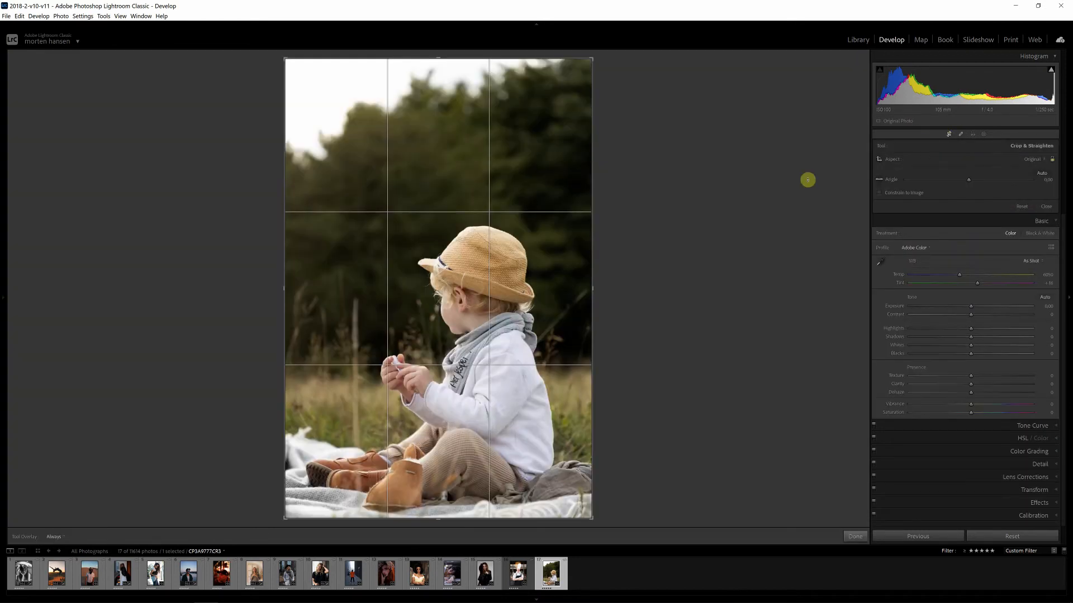
{"action": "left_click_drag", "start_coordinate": [580, 51], "coordinate": [560, 77]}
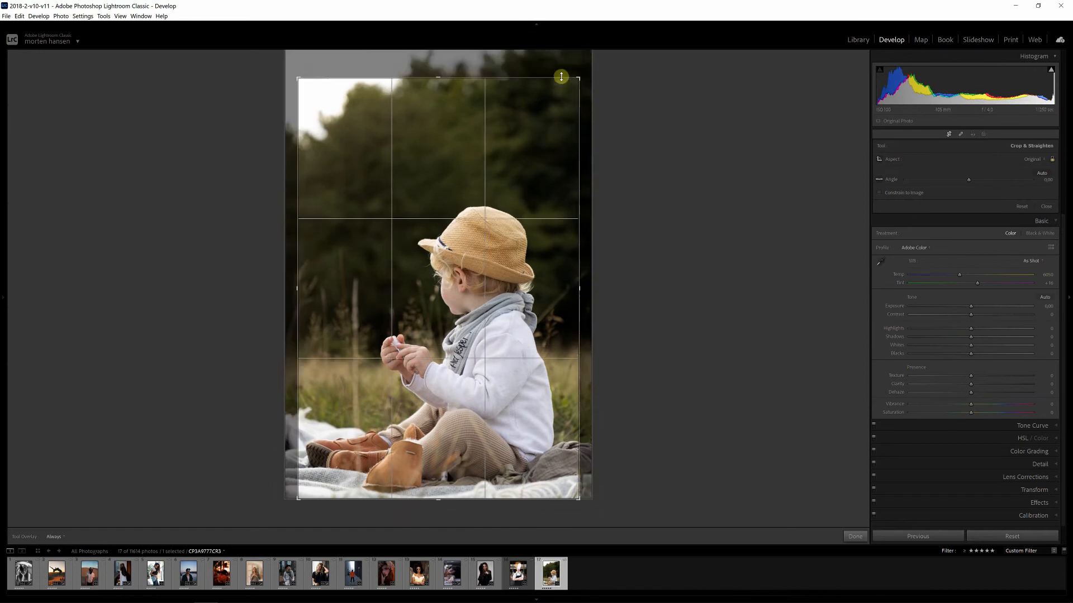
{"action": "left_click_drag", "start_coordinate": [434, 236], "coordinate": [439, 236]}
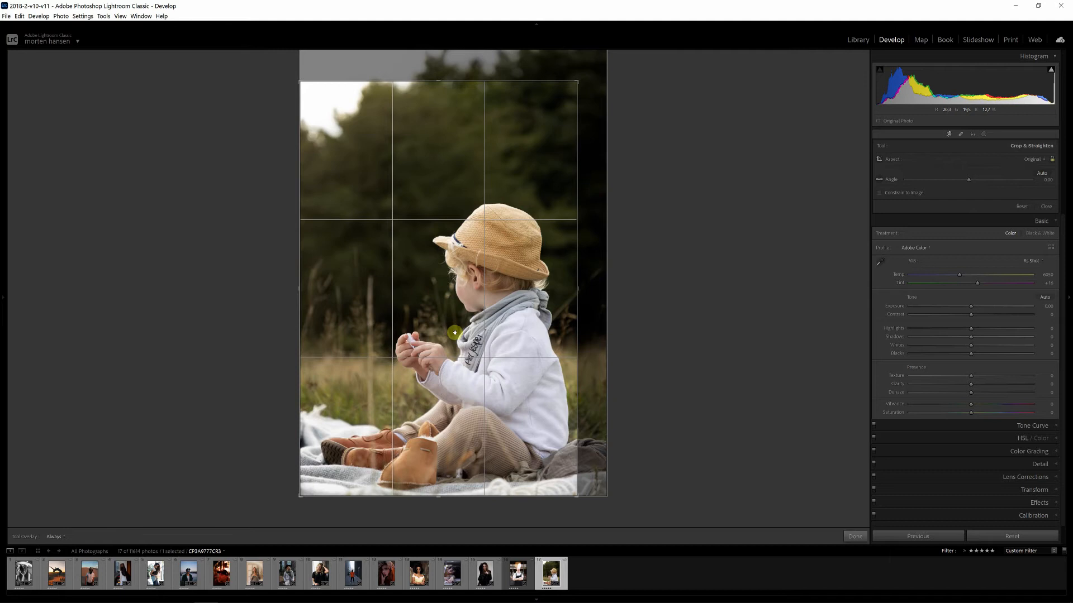
{"action": "key", "text": "Return"}
Step: Apply the Dreamy Warmth preset to the child photo, then set Temp to 6128 and Exposure to -0.14
{"action": "mouse_move", "coordinate": [3, 316]}
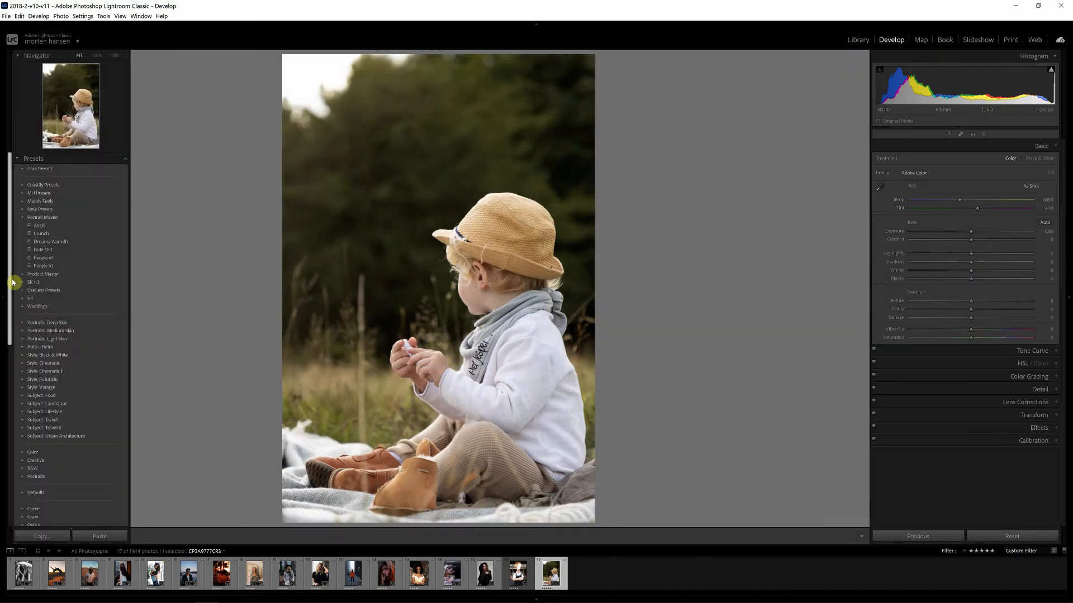
{"action": "left_click", "coordinate": [51, 244]}
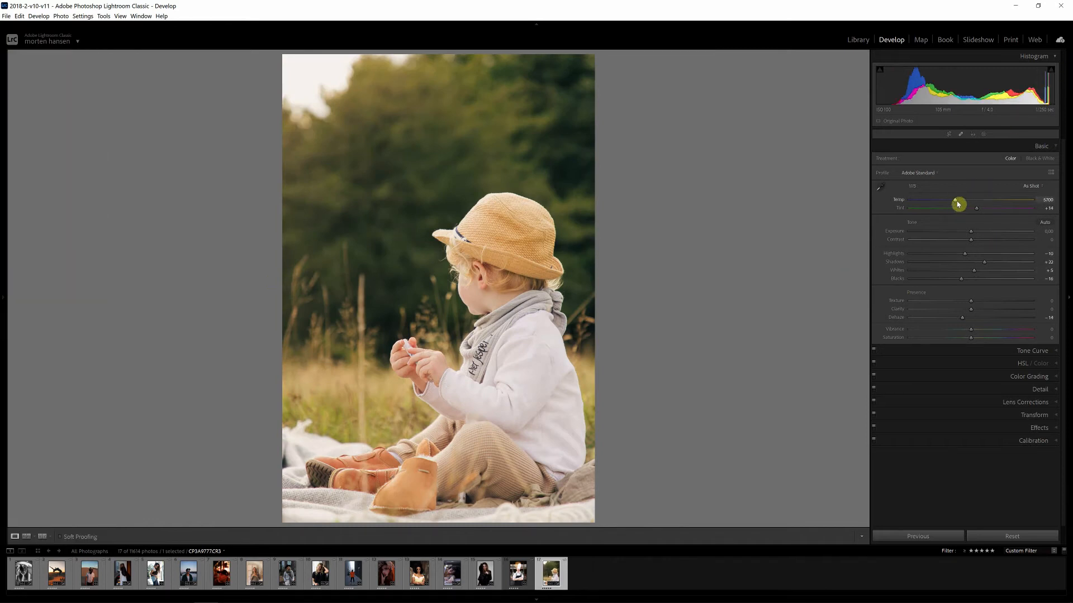
{"action": "left_click_drag", "start_coordinate": [957, 203], "coordinate": [971, 236]}
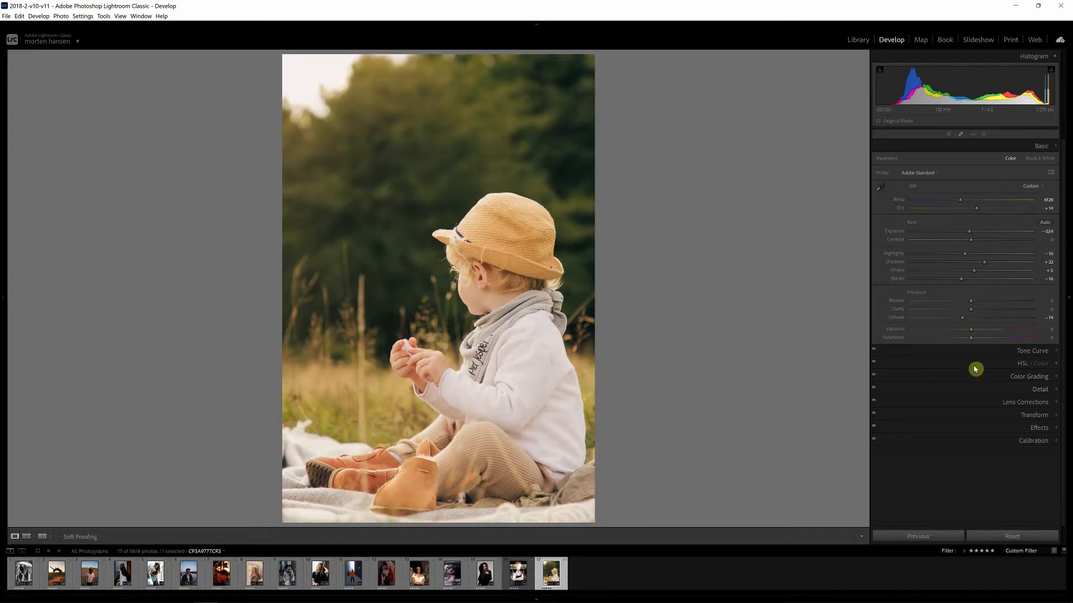
Step: Shift the child photo's Yellow hue to -37 and Green hue to -20, and set Yellow saturation to -24 and Green saturation to -16
{"action": "left_click", "coordinate": [975, 367]}
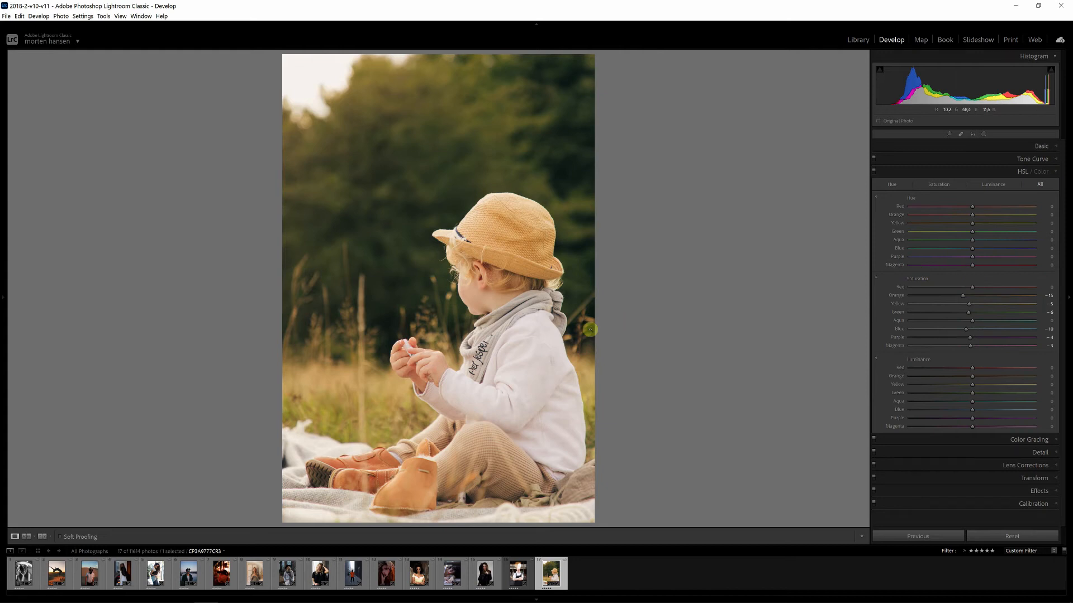
{"action": "left_click", "coordinate": [878, 199]}
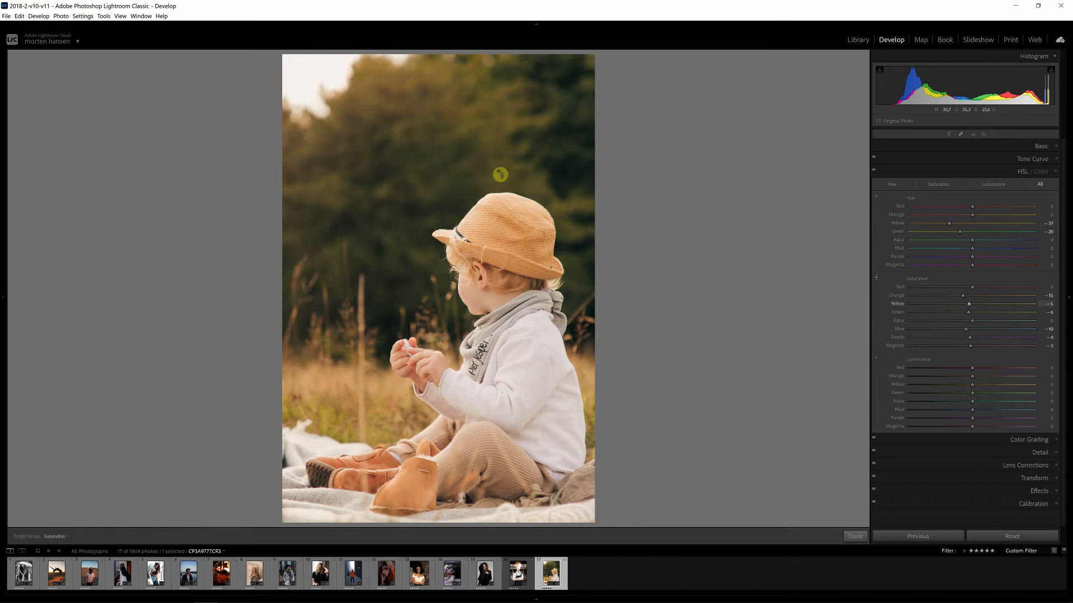
{"action": "left_click_drag", "start_coordinate": [399, 146], "coordinate": [400, 240]}
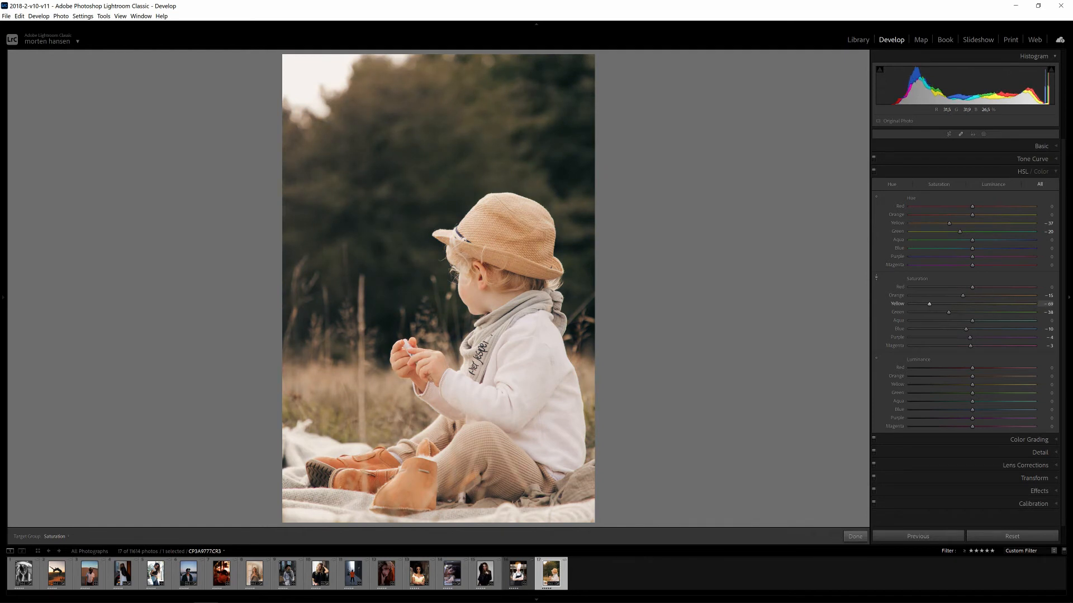
{"action": "left_click_drag", "start_coordinate": [400, 214], "coordinate": [399, 175]}
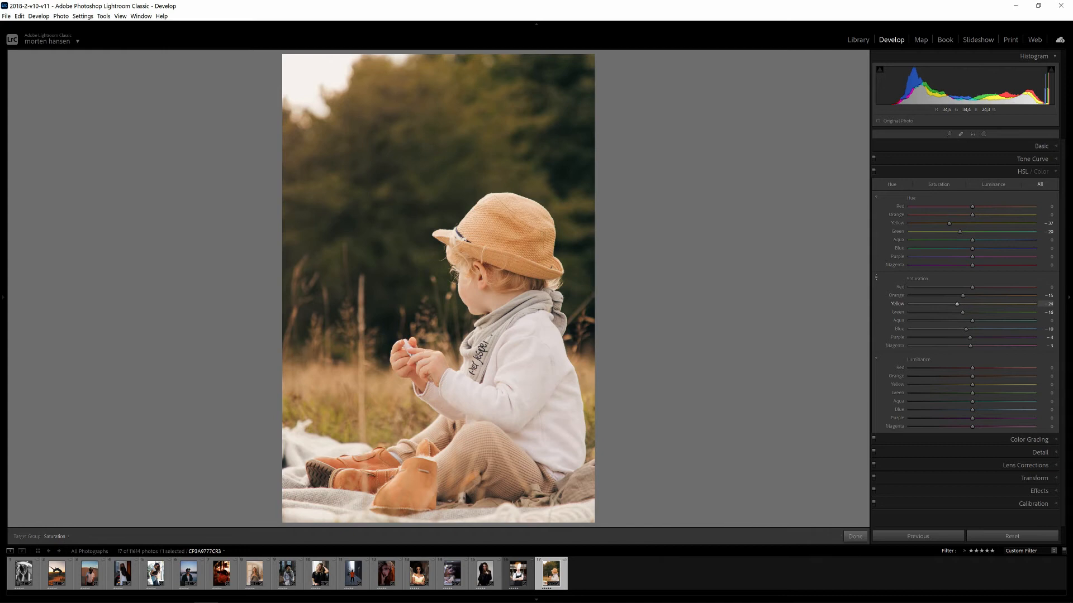
Step: Ease the background foliage's Yellow saturation to -10 along with Green, and review the child photo's lens profile settings
{"action": "left_click_drag", "start_coordinate": [400, 149], "coordinate": [400, 159]}
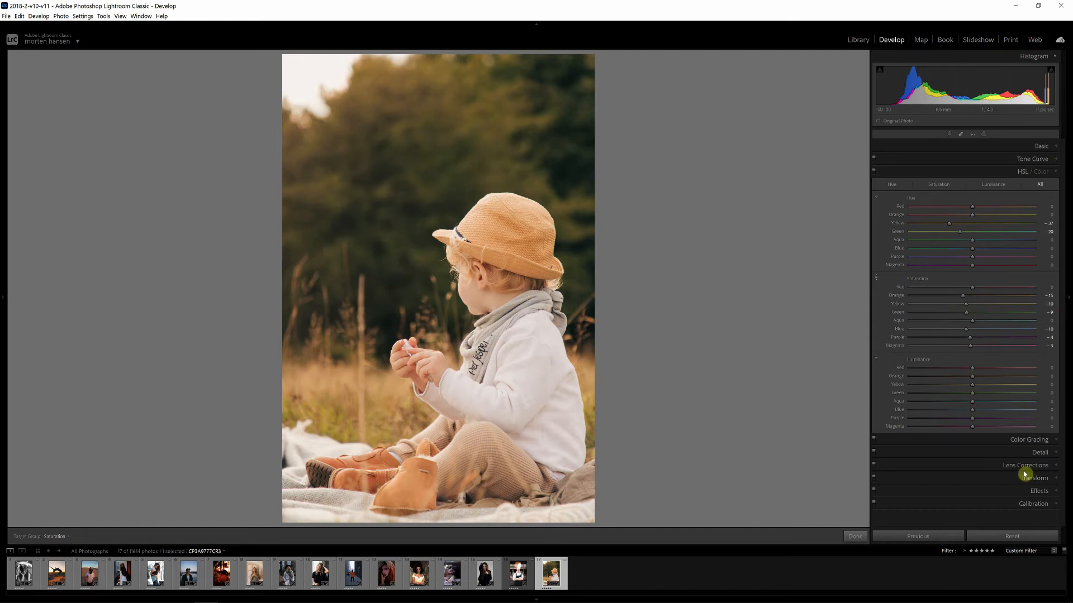
{"action": "left_click", "coordinate": [994, 467]}
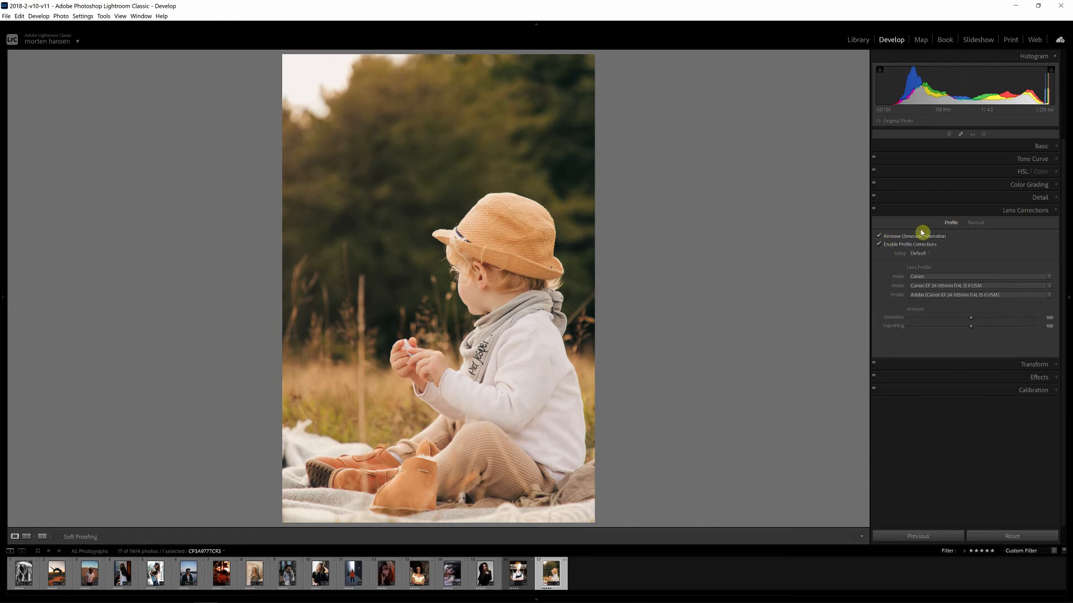
{"action": "left_click", "coordinate": [963, 210]}
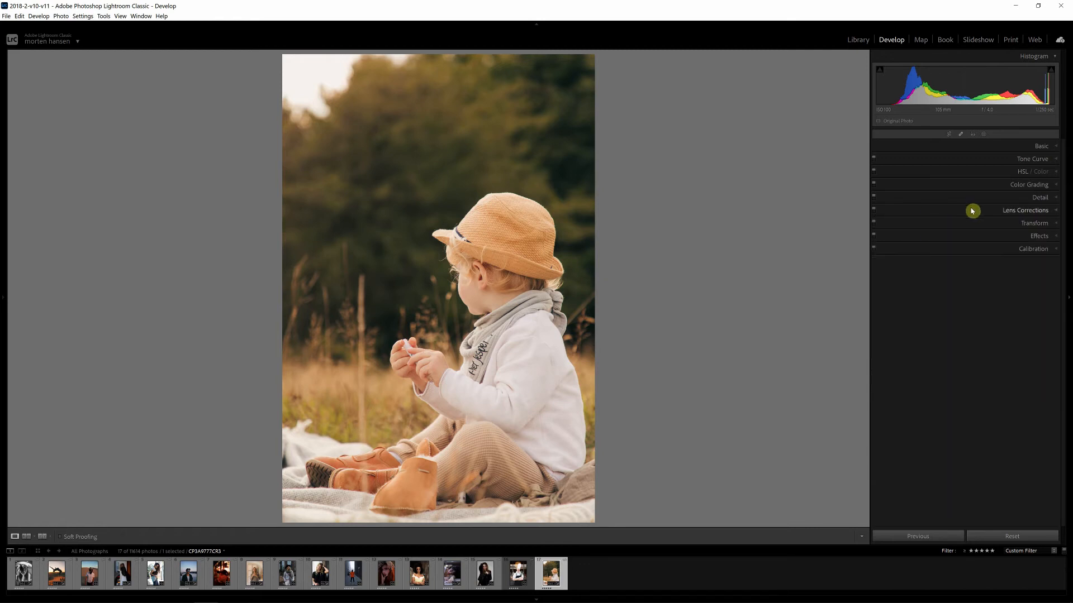
{"action": "mouse_move", "coordinate": [115, 595]}
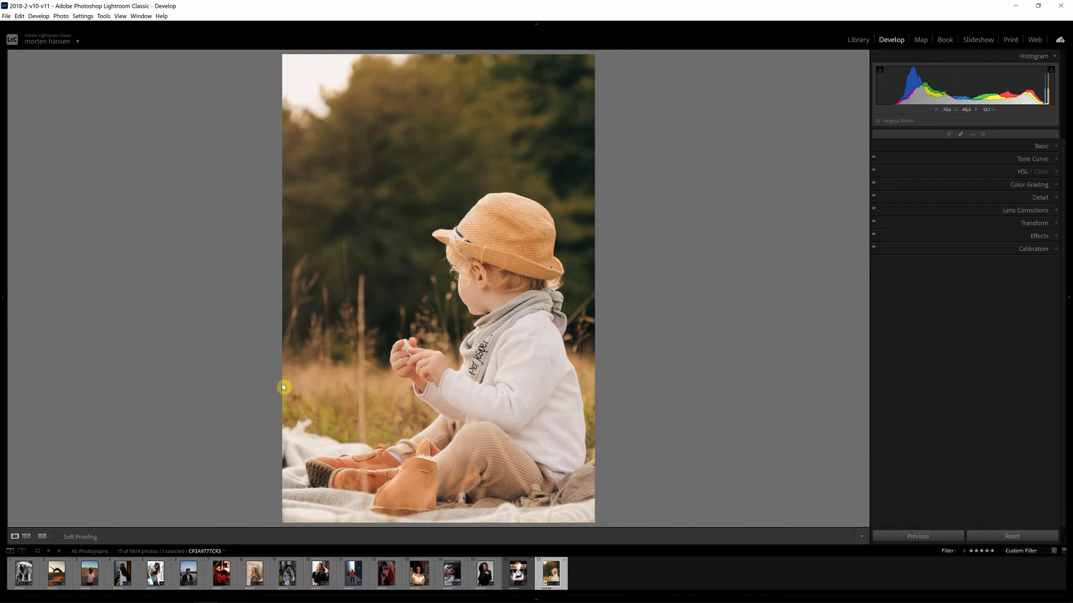
Step: Open the photo of the woman in the black leather jacket, crop it slightly tighter at its original aspect ratio, and reposition her in the frame
{"action": "key", "text": "g"}
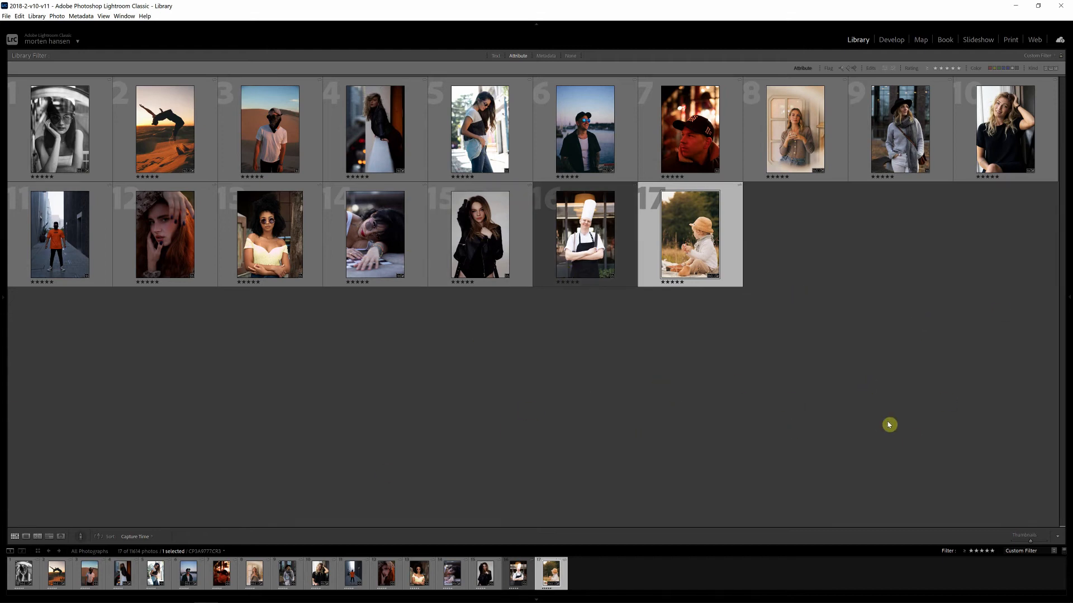
{"action": "left_click", "coordinate": [481, 236]}
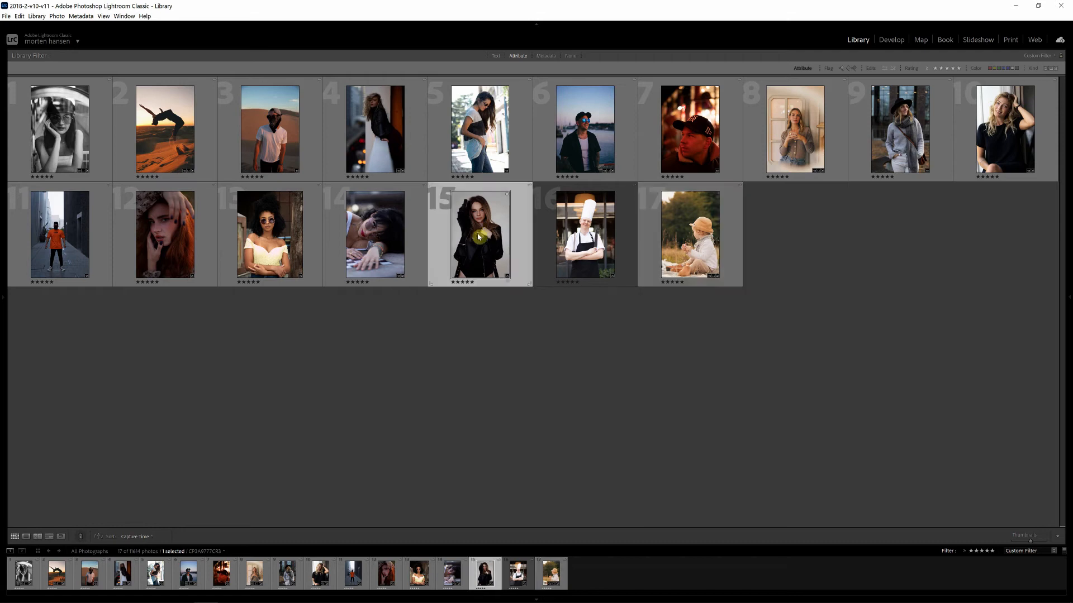
{"action": "key", "text": "d"}
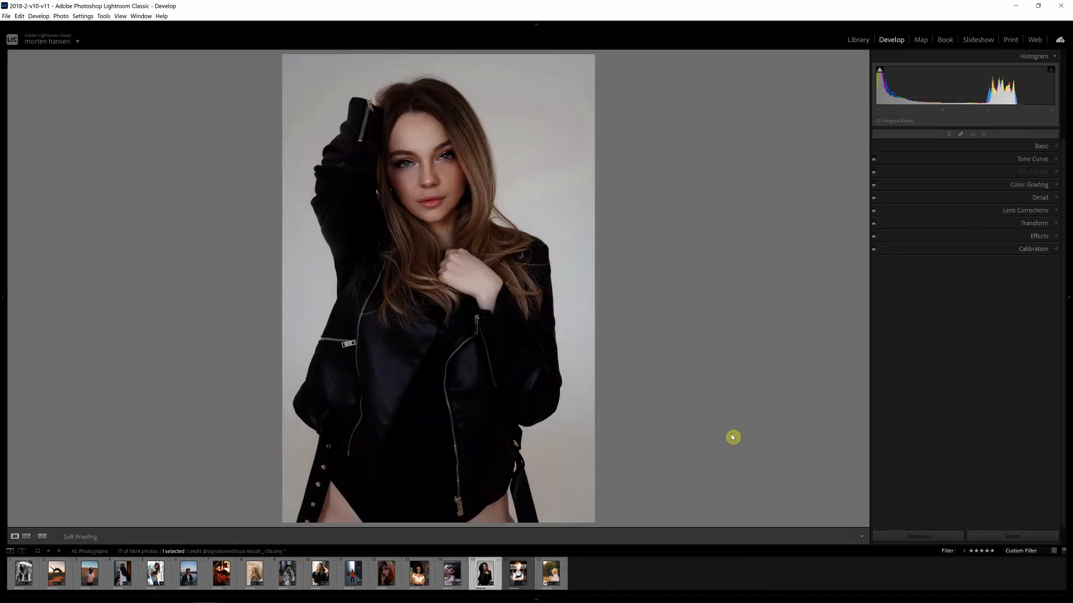
{"action": "left_click", "coordinate": [951, 134]}
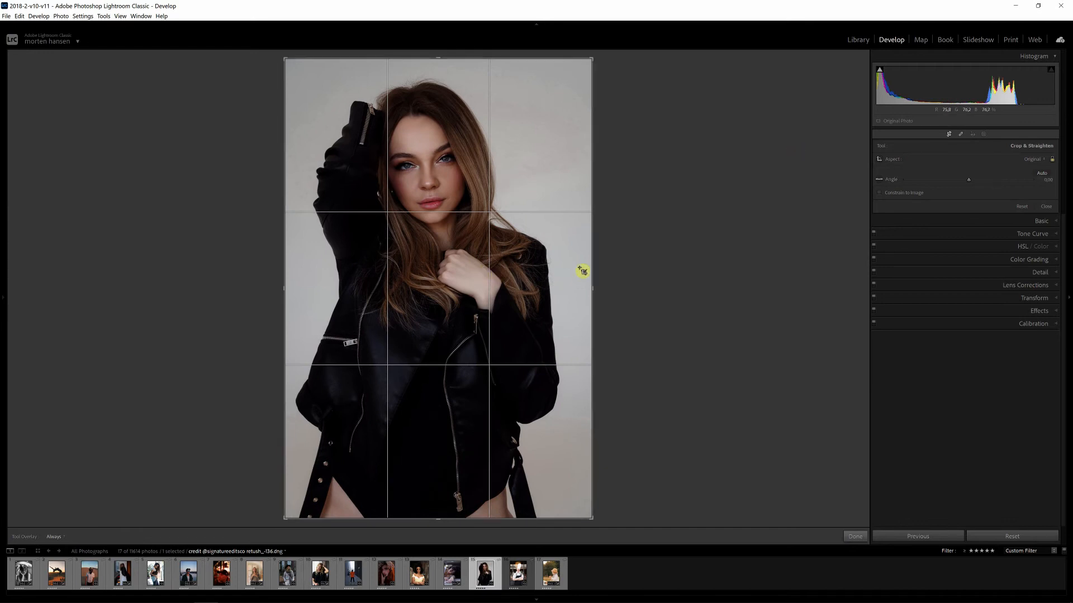
{"action": "left_click_drag", "start_coordinate": [596, 236], "coordinate": [587, 234]}
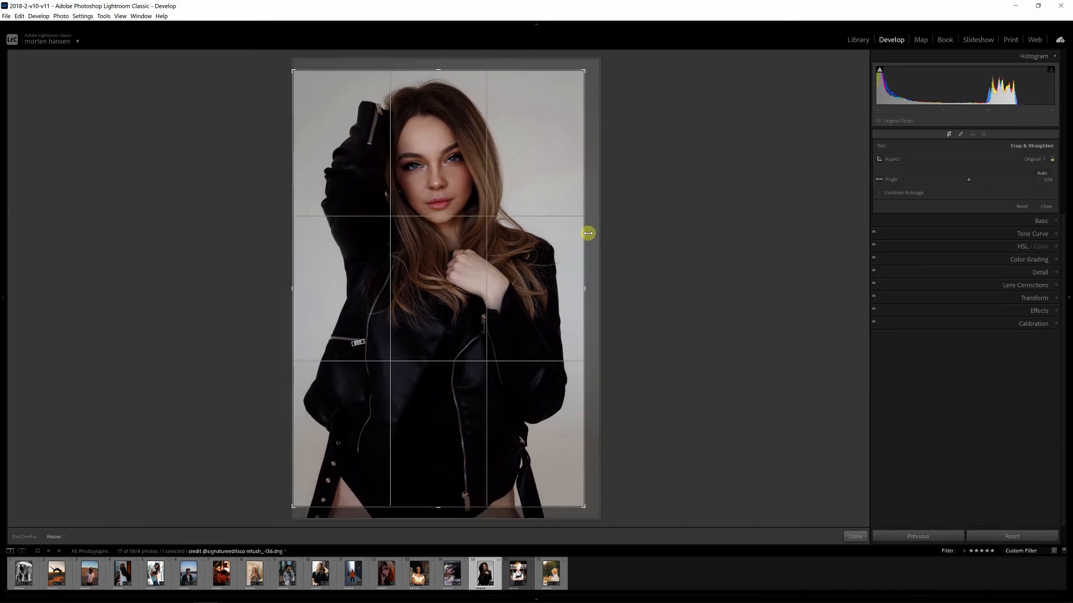
{"action": "left_click_drag", "start_coordinate": [520, 248], "coordinate": [531, 255]}
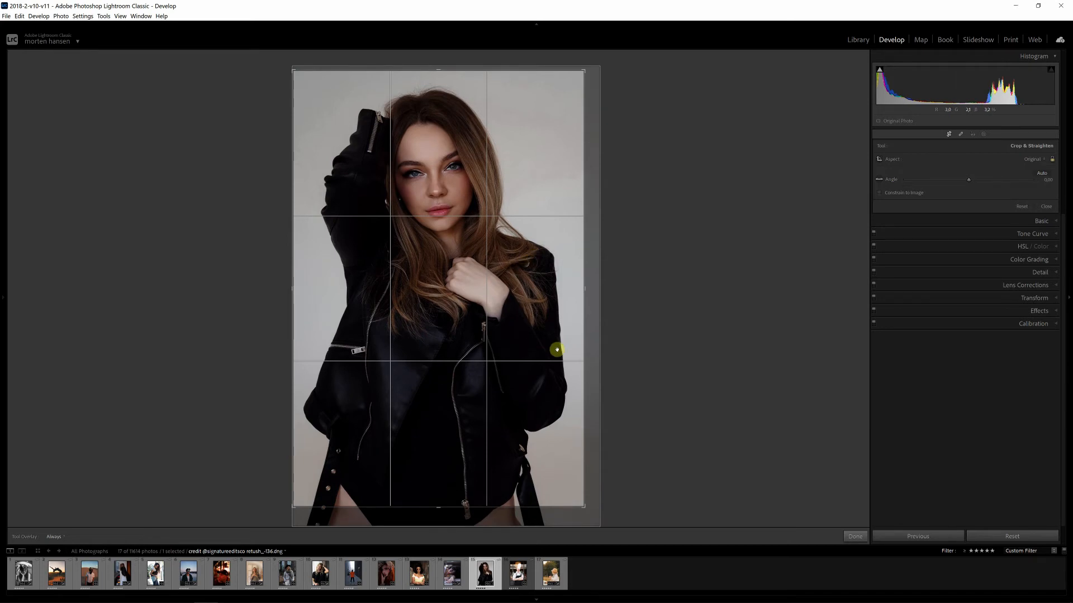
{"action": "key", "text": "Return"}
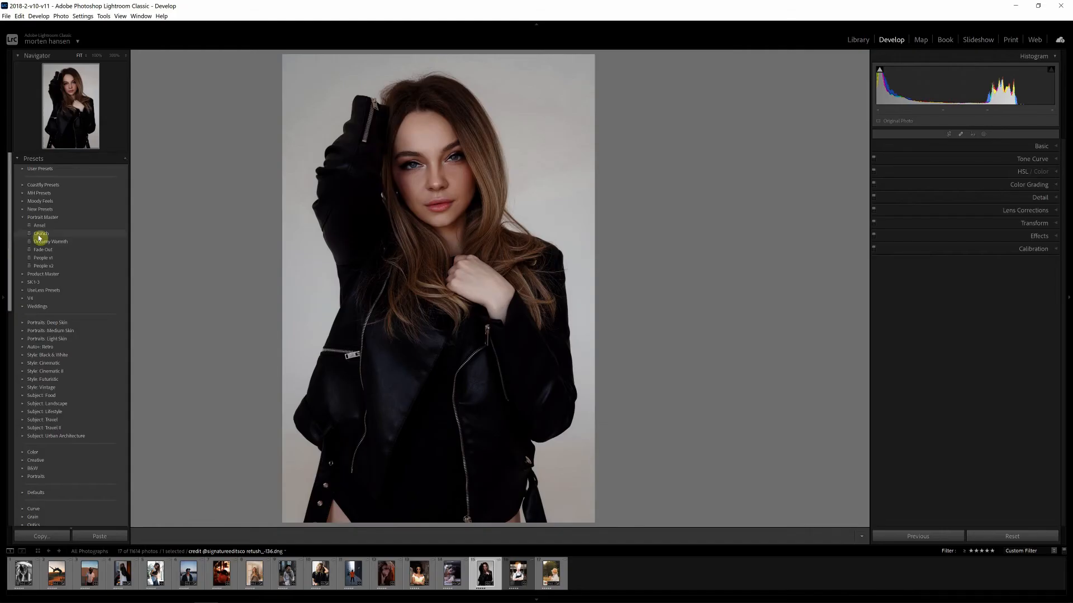
Step: Apply the Crunch preset to the leather jacket portrait, set Exposure to +0.26 and Temp to -1, and inspect the backdrop up close
{"action": "left_click", "coordinate": [39, 238]}
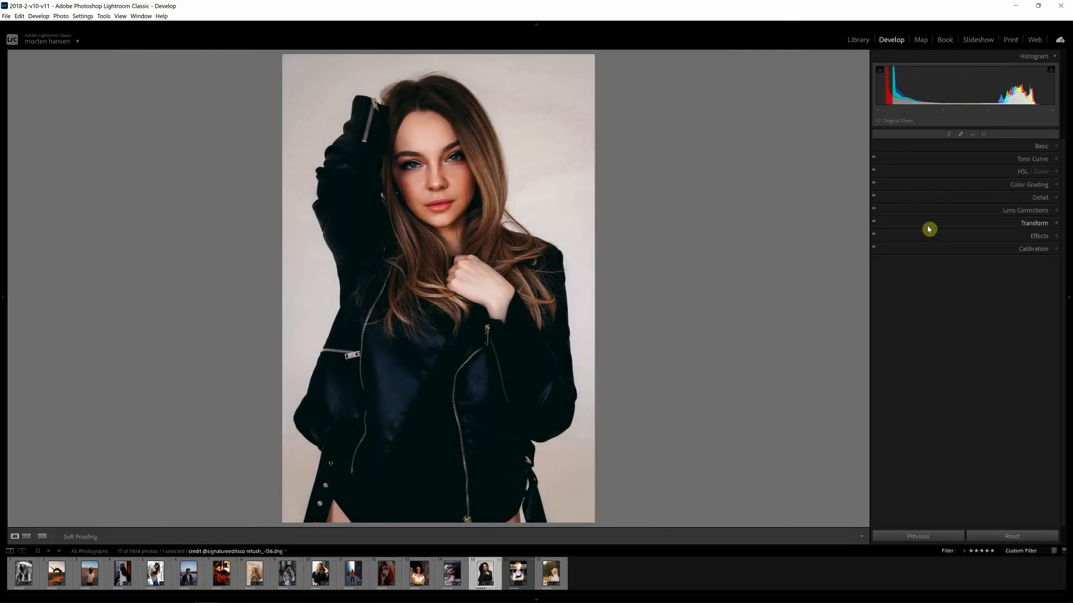
{"action": "left_click", "coordinate": [1030, 148]}
{"action": "left_click_drag", "start_coordinate": [979, 229], "coordinate": [972, 234]}
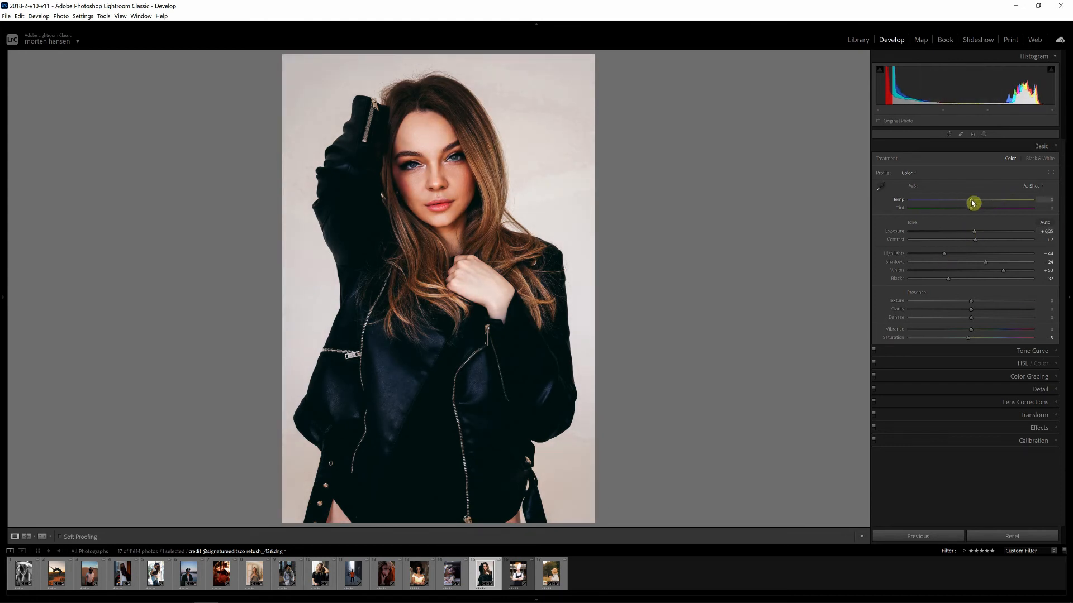
{"action": "mouse_move", "coordinate": [972, 203]}
{"action": "left_mouse_down"}
{"action": "mouse_move", "coordinate": [961, 202]}
{"action": "mouse_move", "coordinate": [971, 203]}
{"action": "left_mouse_up"}
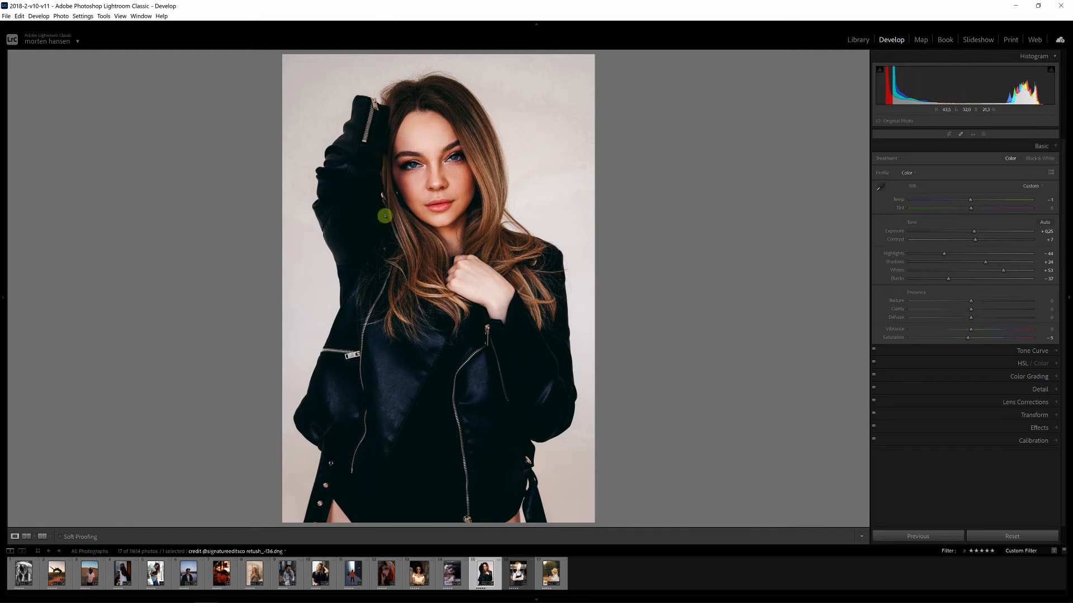
{"action": "left_click", "coordinate": [579, 140]}
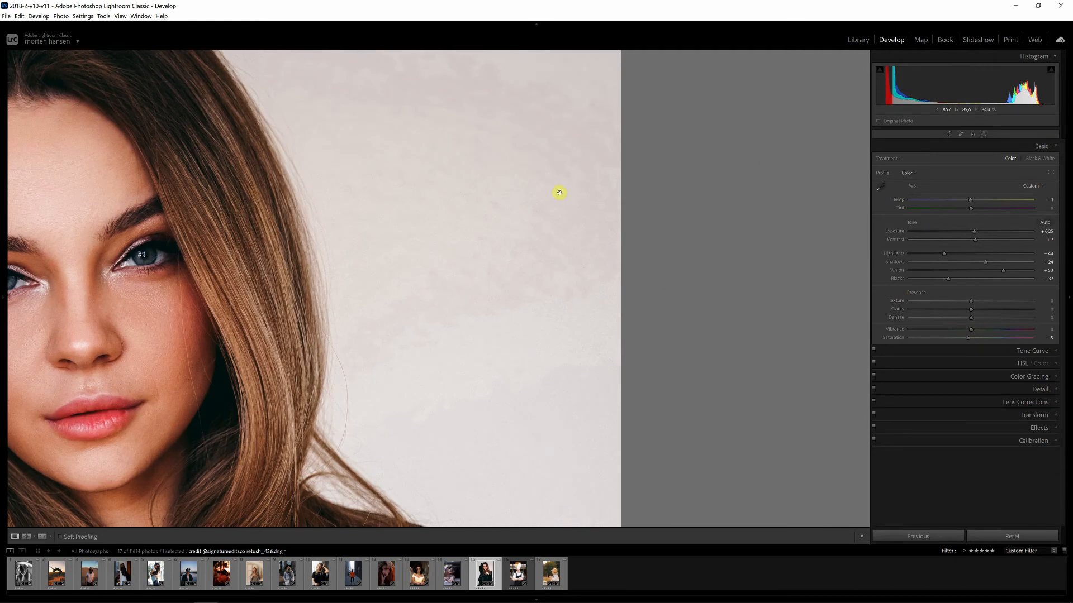
{"action": "left_click", "coordinate": [607, 193]}
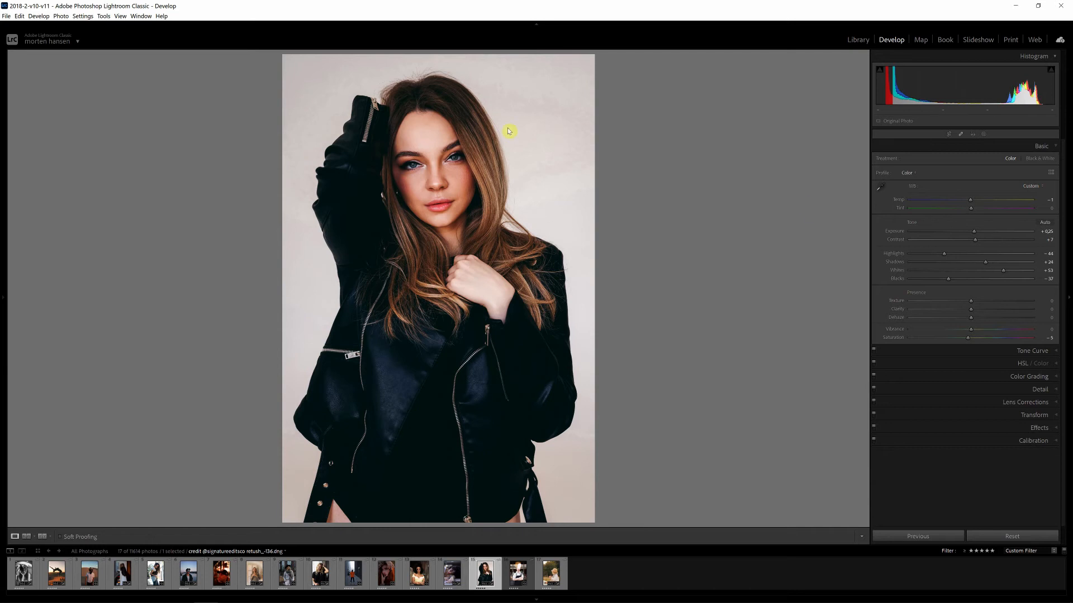
Step: Open the portrait of the blonde woman in the black T-shirt and heal the blemishes on her forehead
{"action": "key", "text": "g"}
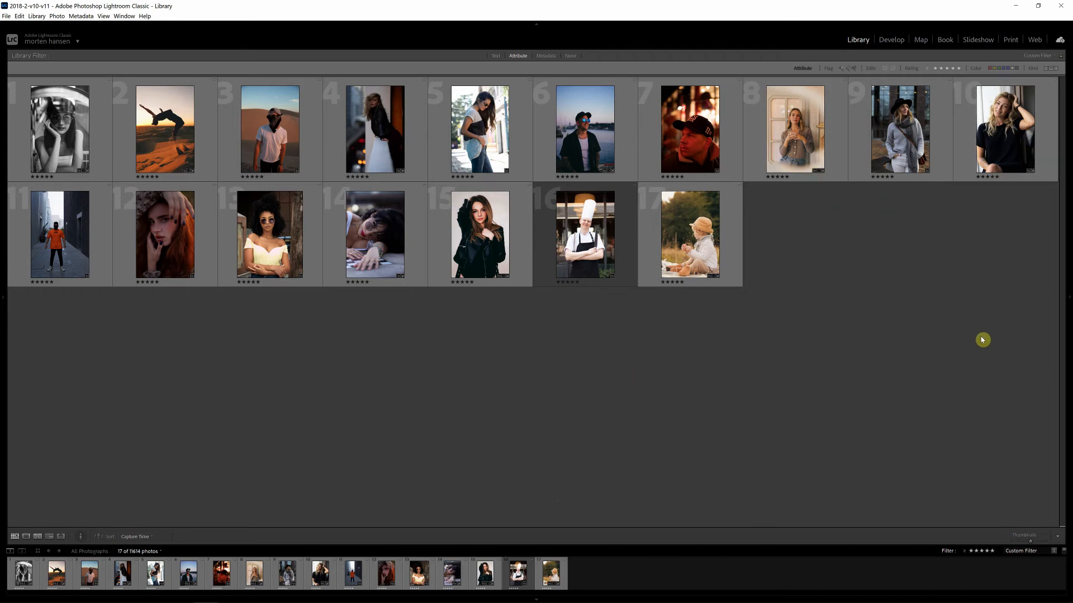
{"action": "left_click", "coordinate": [1003, 119]}
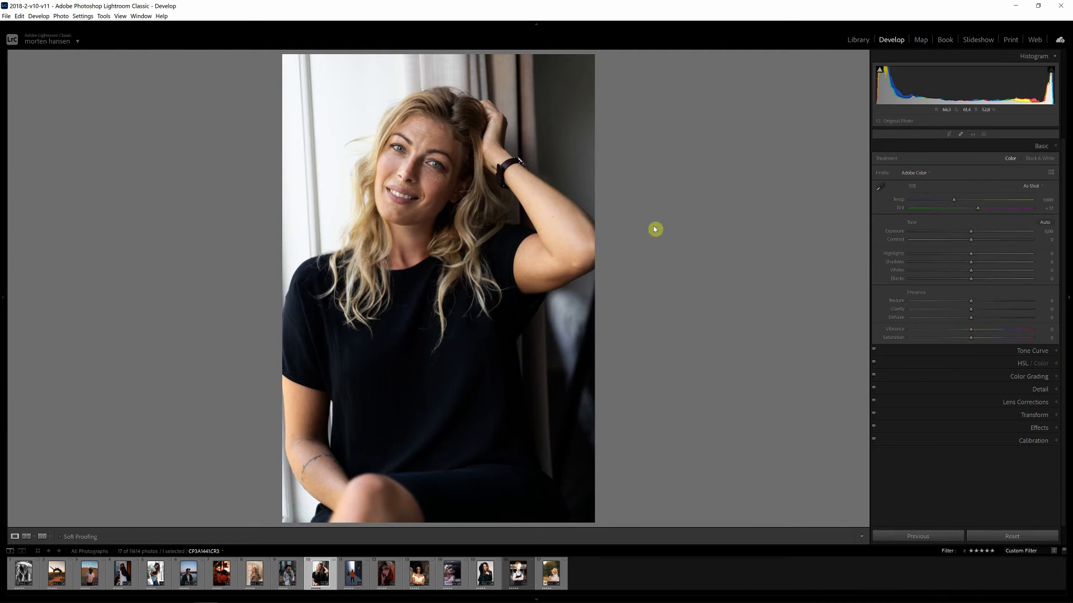
{"action": "left_click", "coordinate": [445, 145]}
{"action": "left_click", "coordinate": [760, 183]}
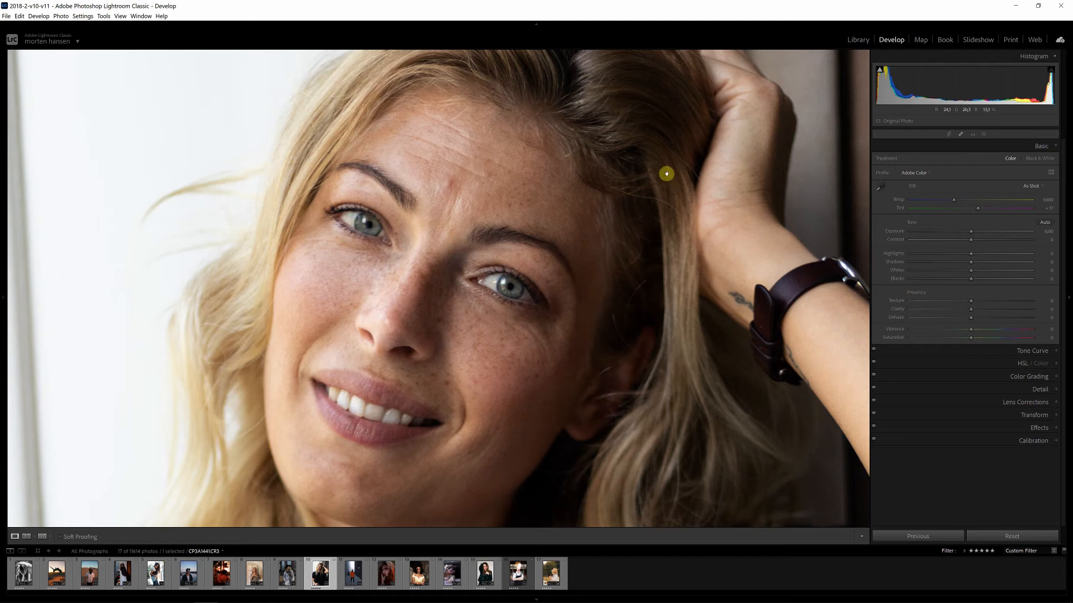
{"action": "left_click", "coordinate": [960, 134]}
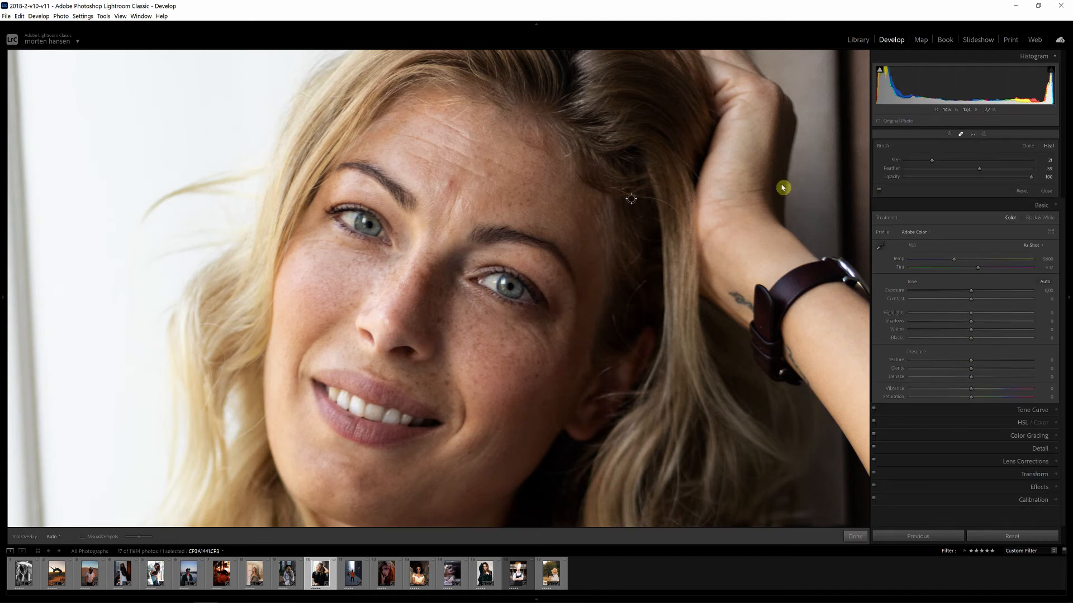
{"action": "left_click", "coordinate": [448, 185]}
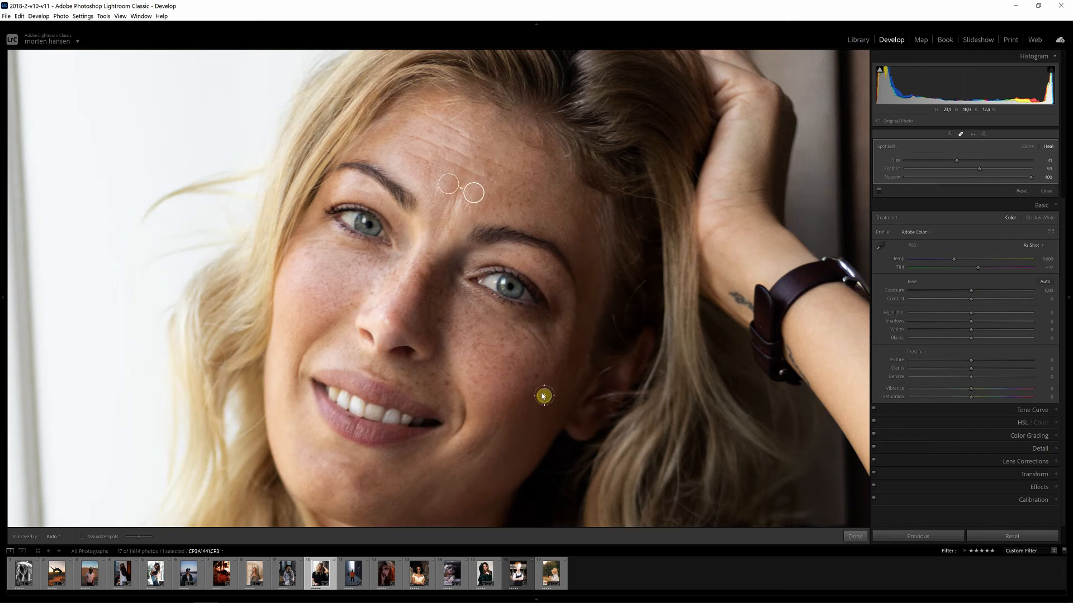
{"action": "left_click", "coordinate": [486, 175]}
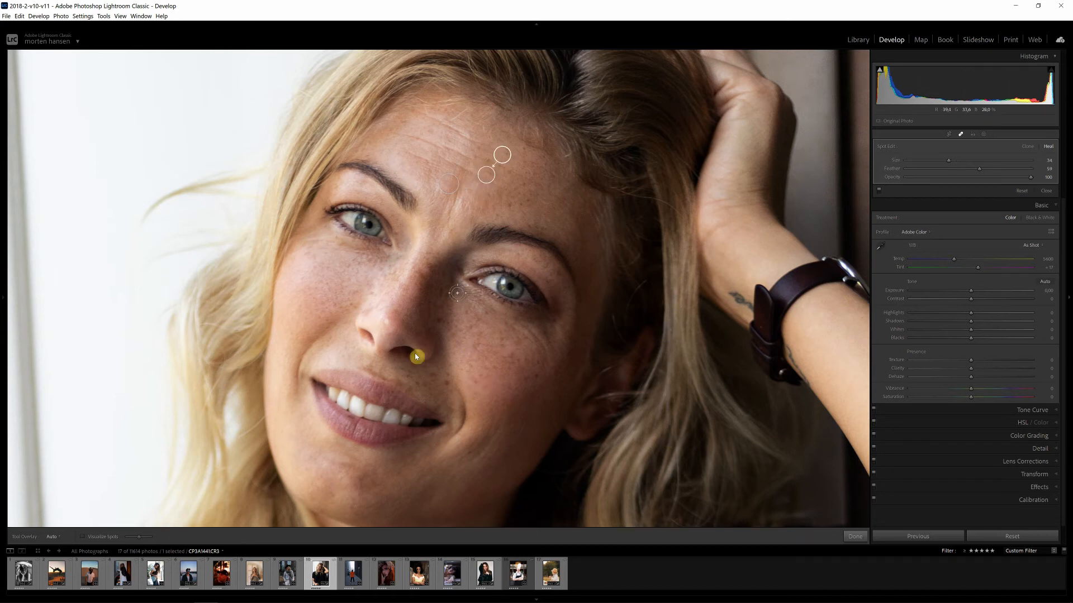
{"action": "key", "text": "z"}
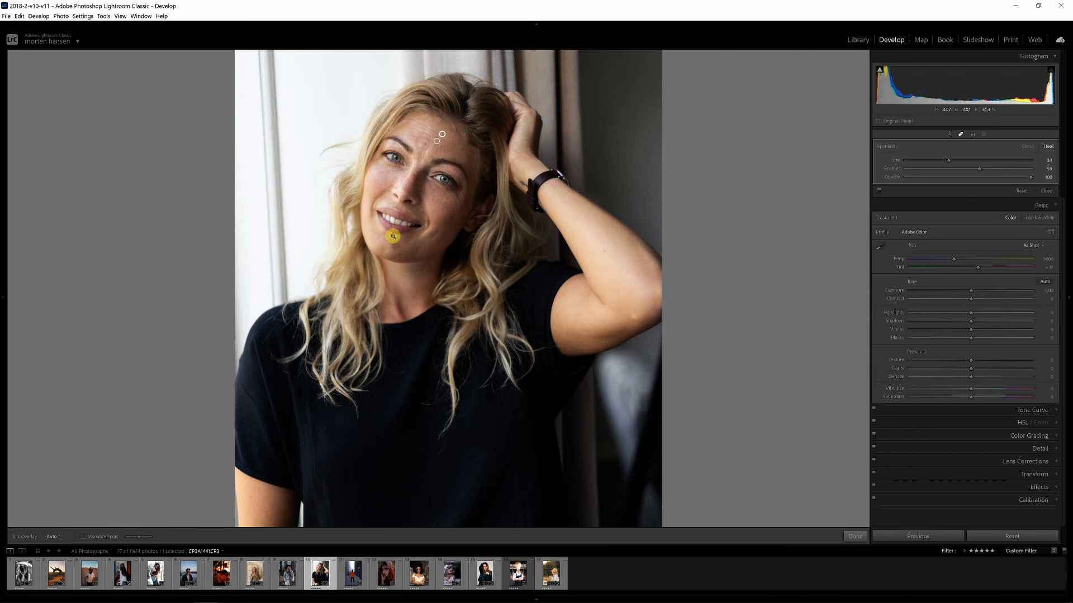
{"action": "left_click", "coordinate": [960, 136]}
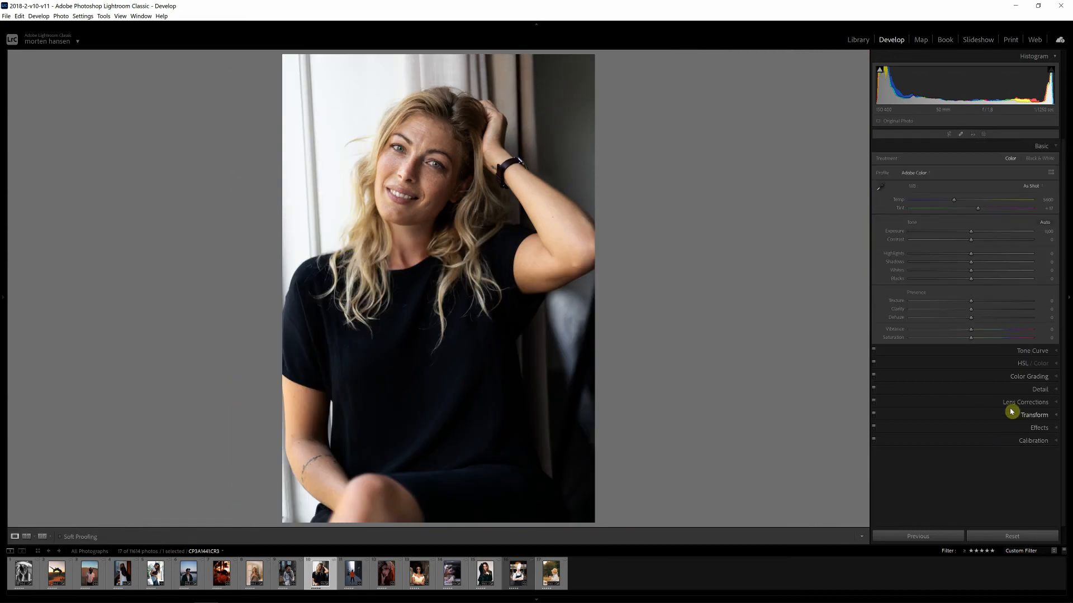
Step: Crop the blonde woman's portrait tighter at its original aspect ratio, trimming the dark area beside her raised elbow
{"action": "left_click", "coordinate": [945, 134]}
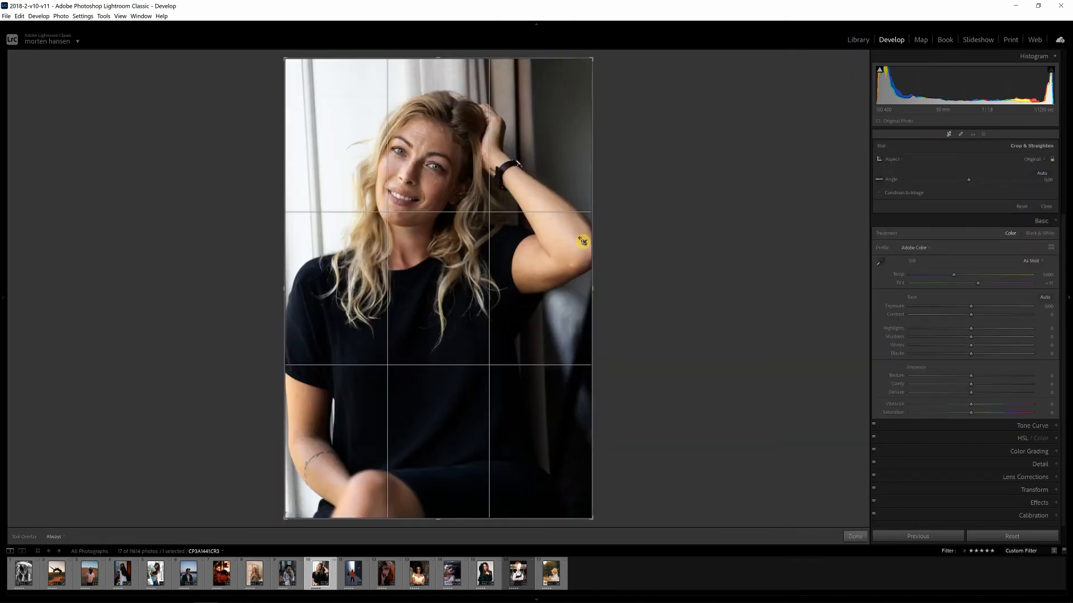
{"action": "left_click_drag", "start_coordinate": [596, 240], "coordinate": [581, 240]}
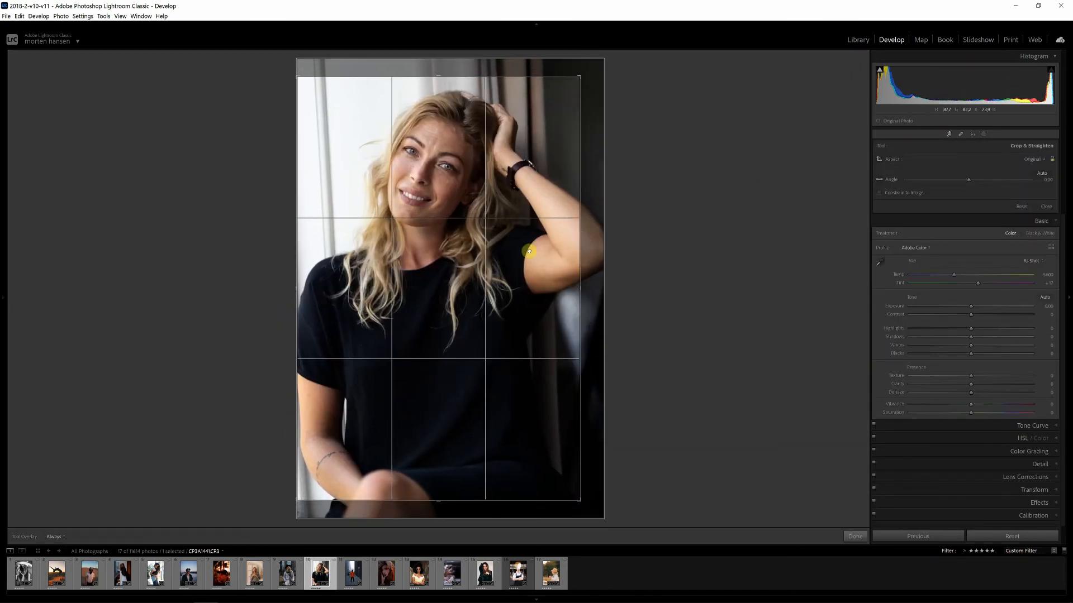
{"action": "key", "text": "Return"}
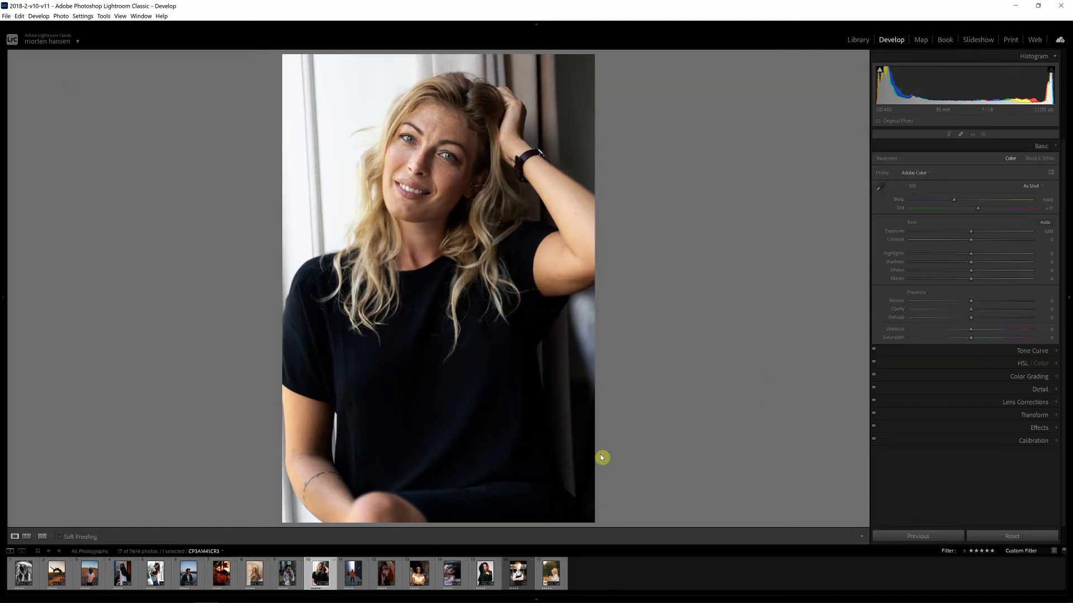
Step: Apply the Level Upright correction to the blonde woman's portrait and shift the photo slightly within the crop frame
{"action": "left_click", "coordinate": [1006, 416]}
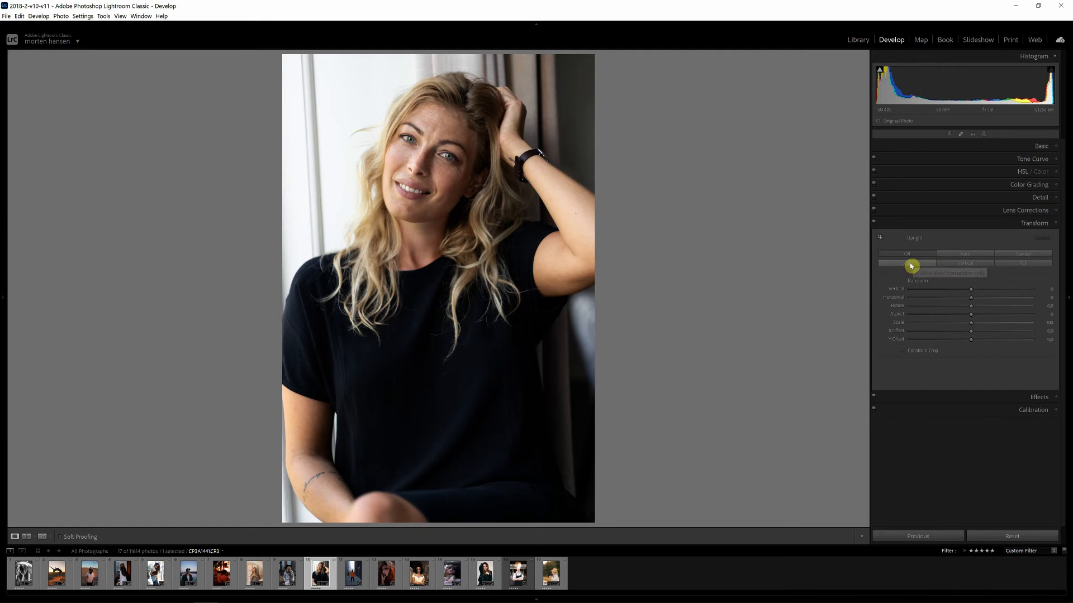
{"action": "left_click", "coordinate": [909, 263]}
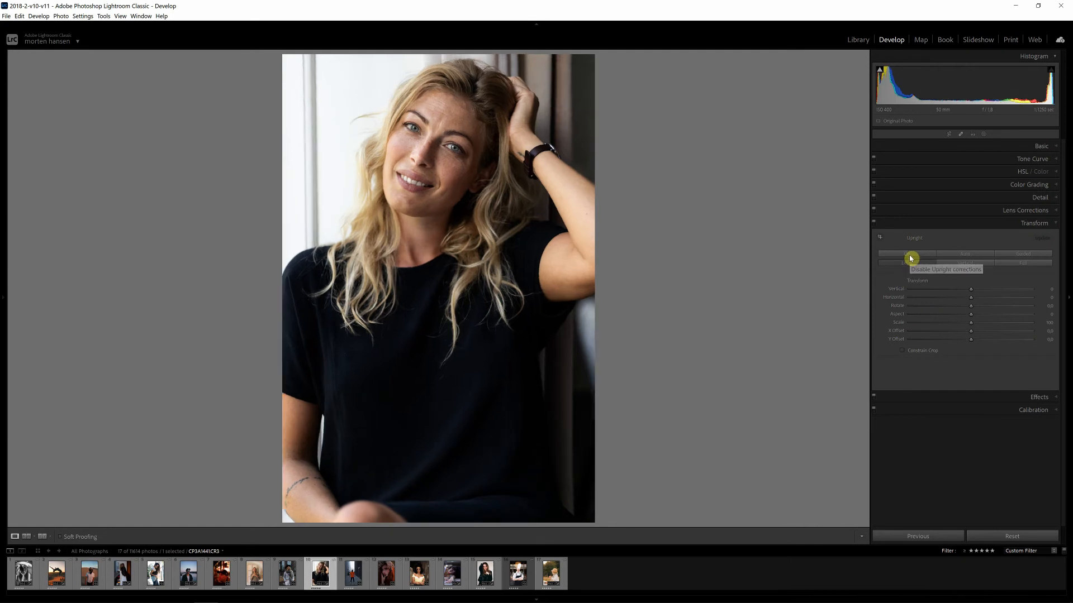
{"action": "left_click", "coordinate": [942, 135]}
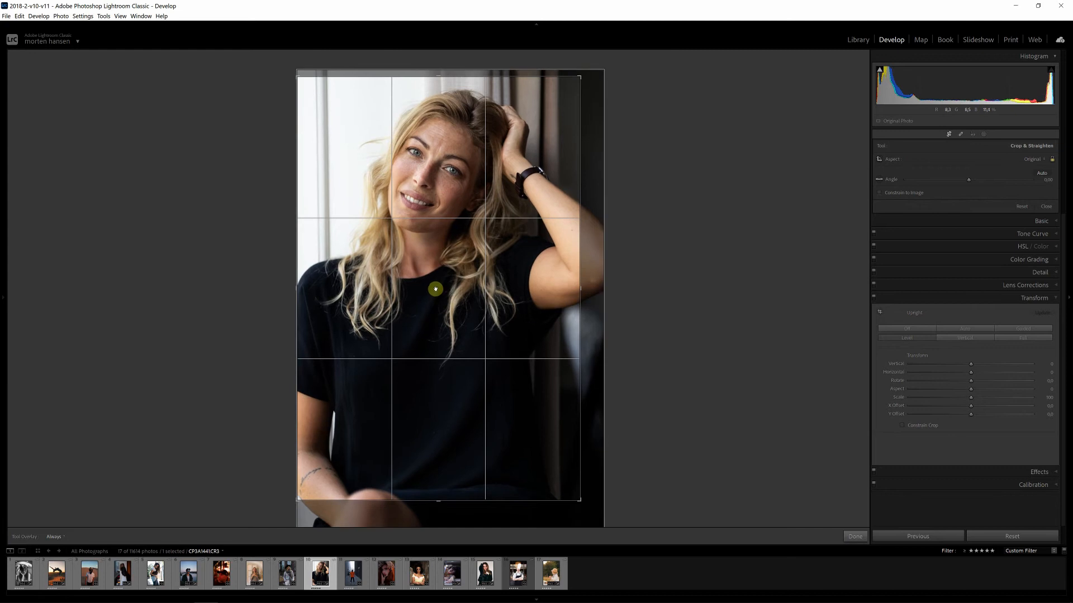
{"action": "left_click_drag", "start_coordinate": [435, 289], "coordinate": [438, 283]}
{"action": "key", "text": "Return"}
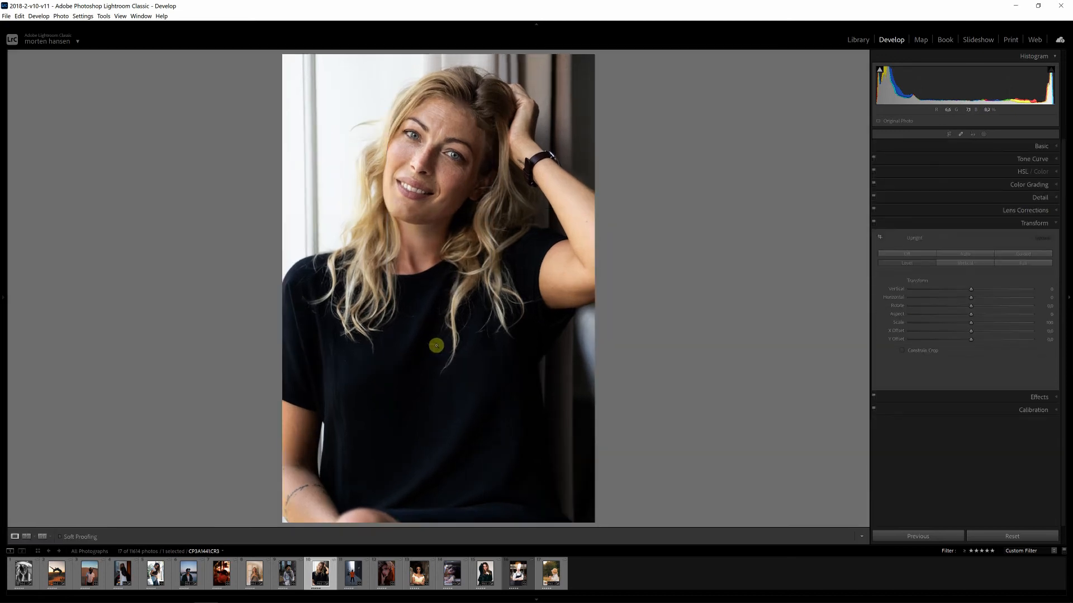
Step: Compare the Portrait Master presets on the blonde woman's portrait and apply People v1
{"action": "mouse_move", "coordinate": [1, 337]}
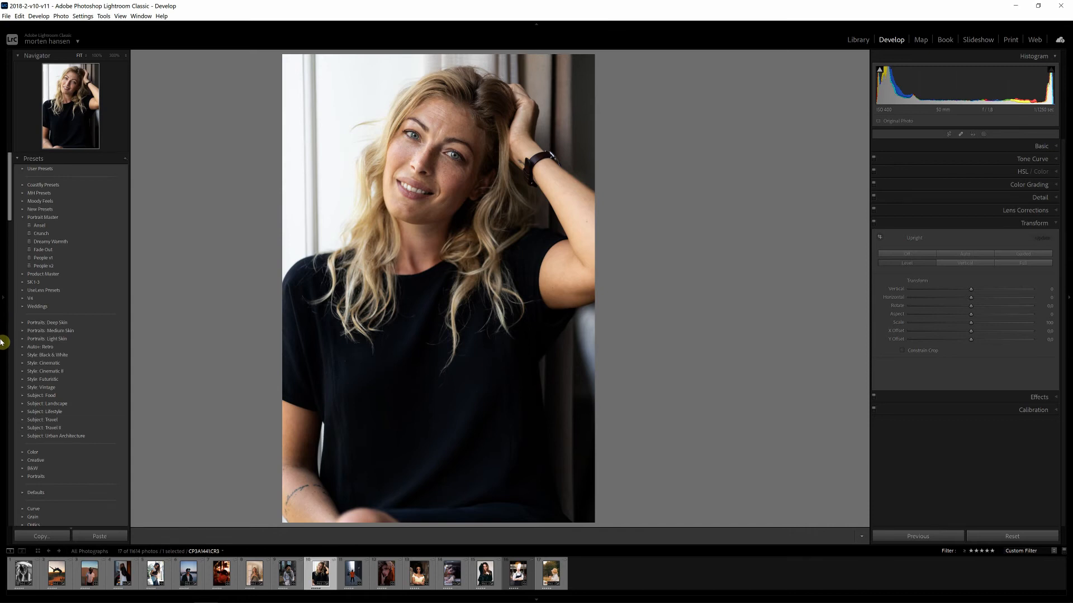
{"action": "left_click", "coordinate": [33, 227]}
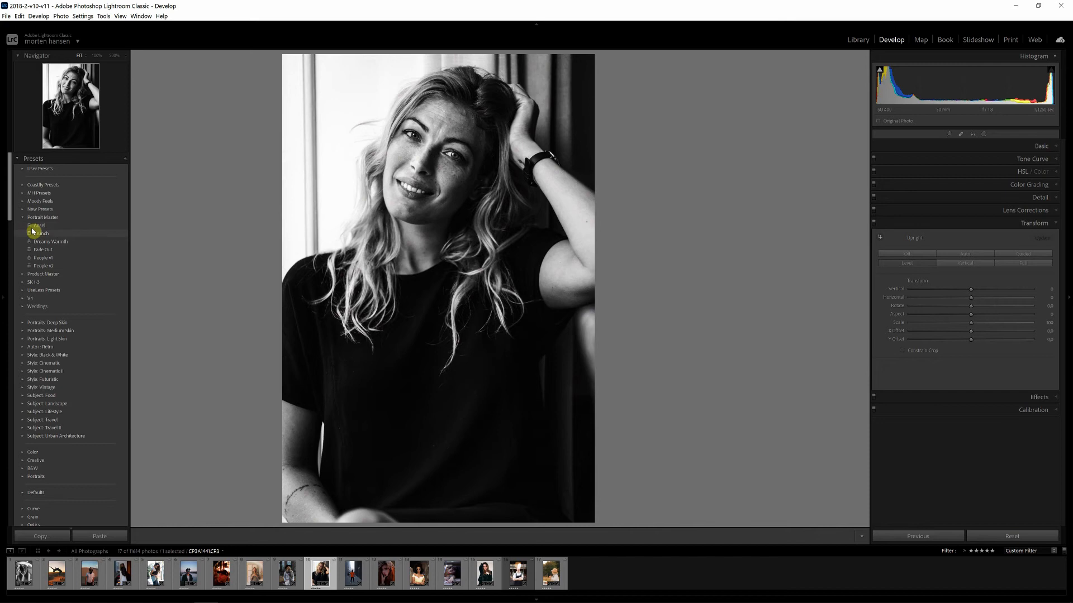
{"action": "left_click", "coordinate": [42, 234]}
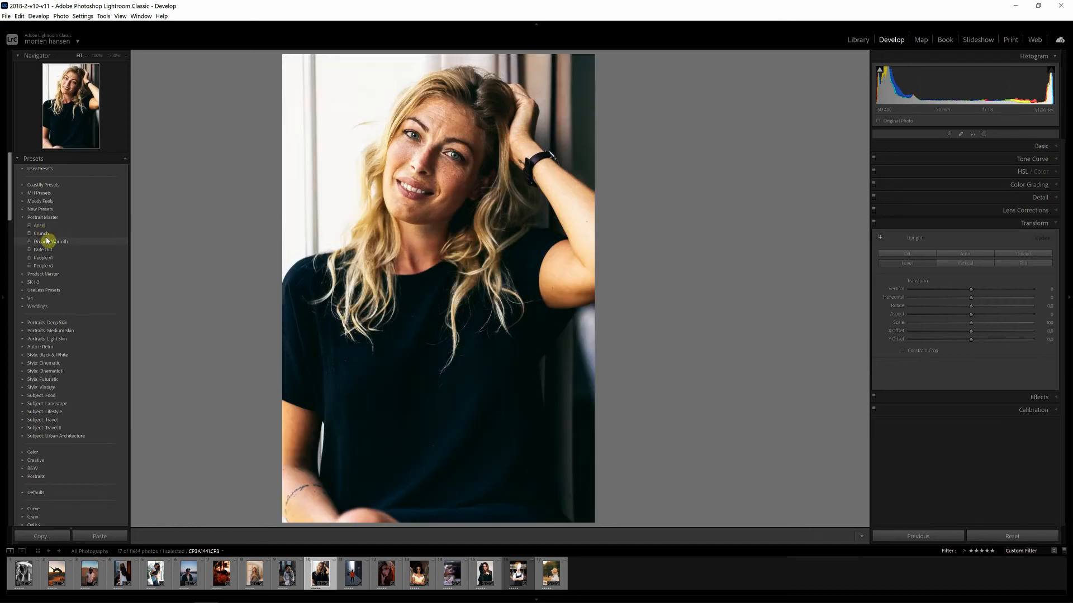
{"action": "left_click", "coordinate": [53, 241]}
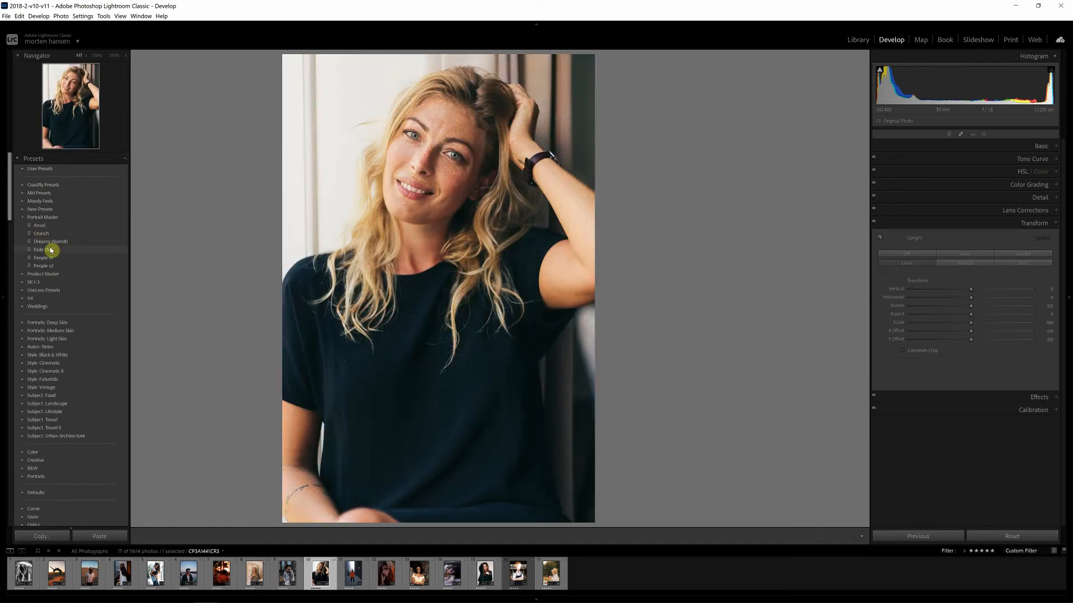
{"action": "left_click", "coordinate": [50, 249]}
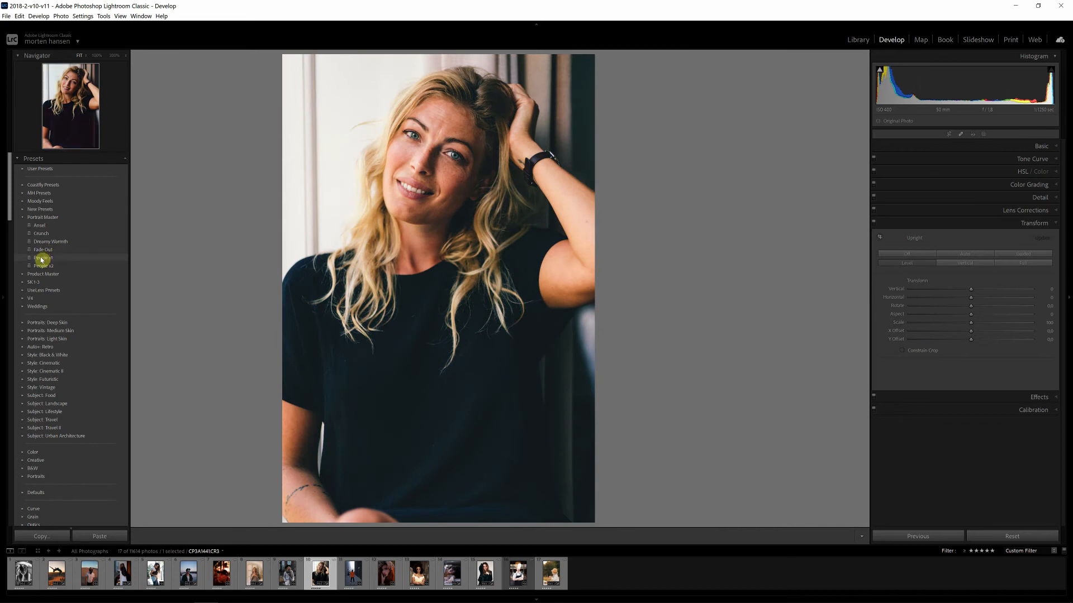
{"action": "left_click", "coordinate": [42, 259]}
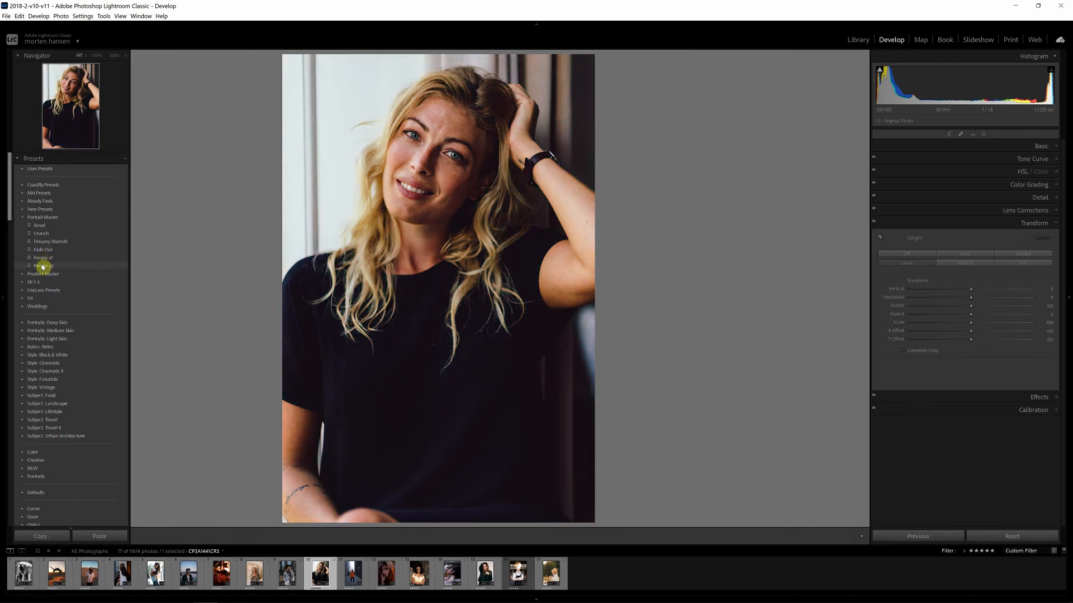
{"action": "left_click", "coordinate": [43, 266]}
{"action": "left_click", "coordinate": [45, 259]}
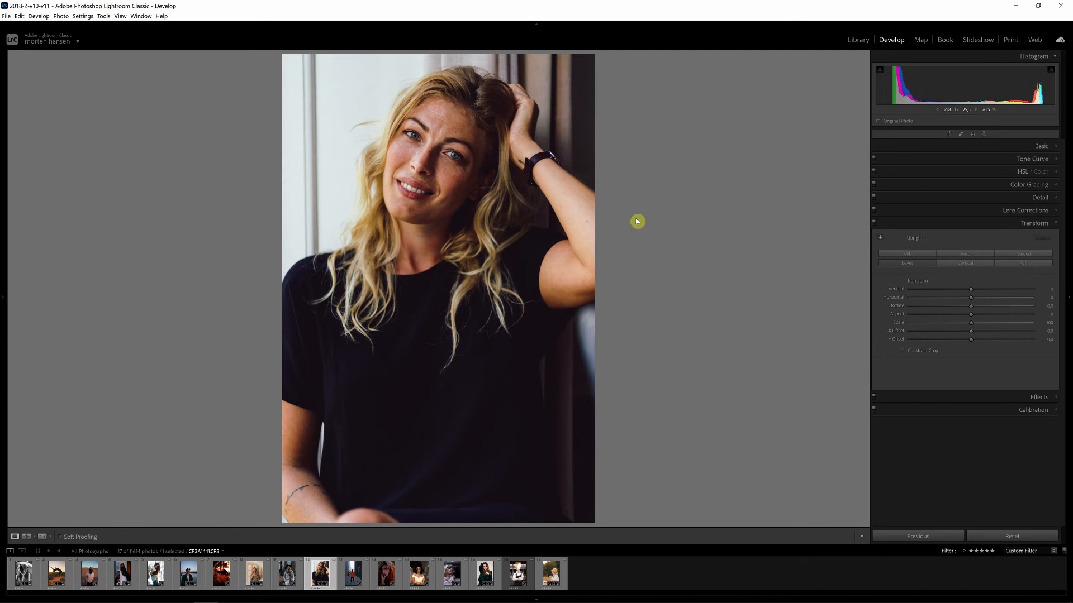
Step: Set Exposure to +0.25 and Temp to 5096 on the blonde woman's portrait, and fine-tune the Shadows
{"action": "left_click", "coordinate": [1024, 147]}
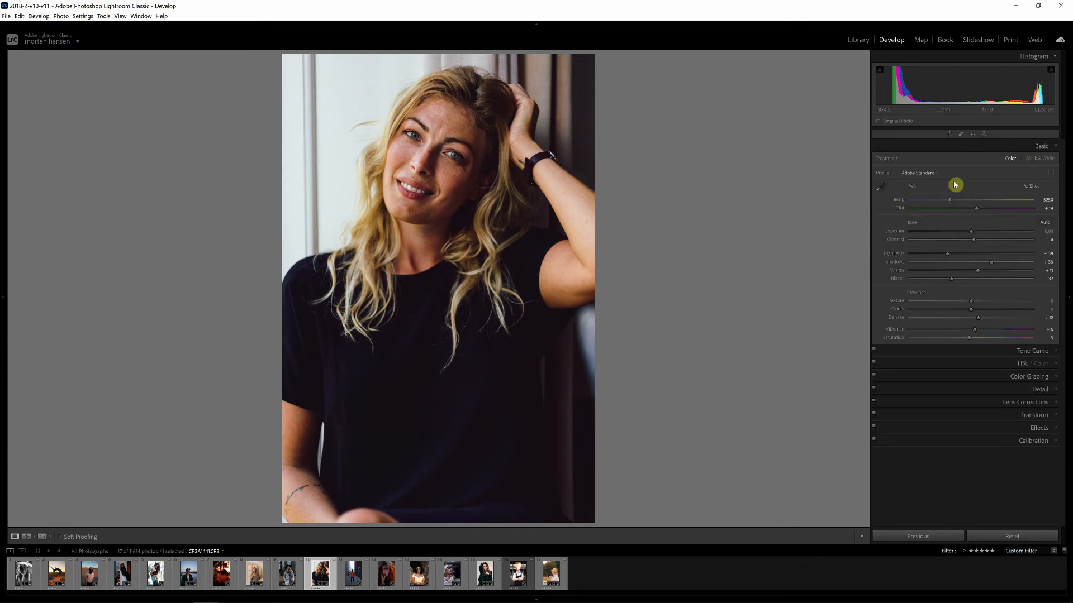
{"action": "left_click_drag", "start_coordinate": [975, 232], "coordinate": [994, 263]}
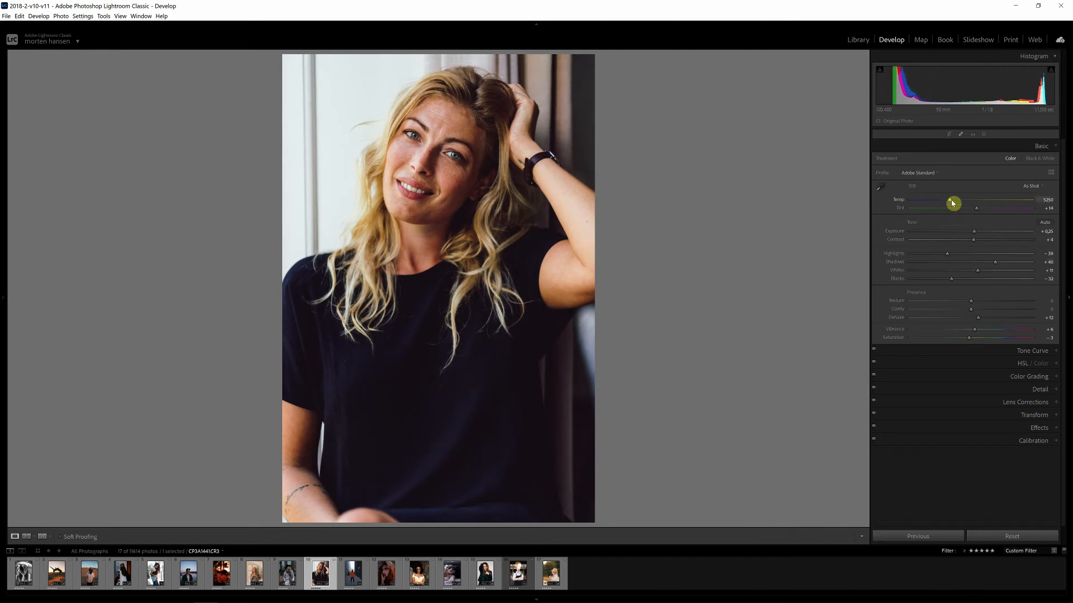
{"action": "left_click_drag", "start_coordinate": [968, 203], "coordinate": [943, 202]}
{"action": "left_click_drag", "start_coordinate": [994, 262], "coordinate": [991, 266]}
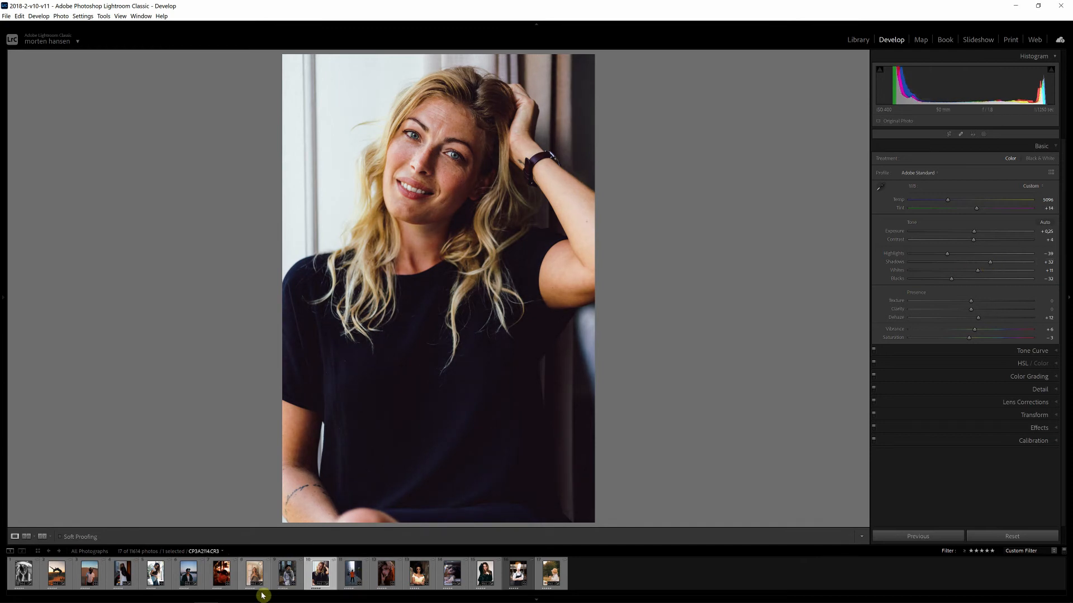
Step: Open the portrait of the woman in a leather jacket leaning on the white ledge and heal small blemishes on her cheek and jaw
{"action": "key", "text": "g"}
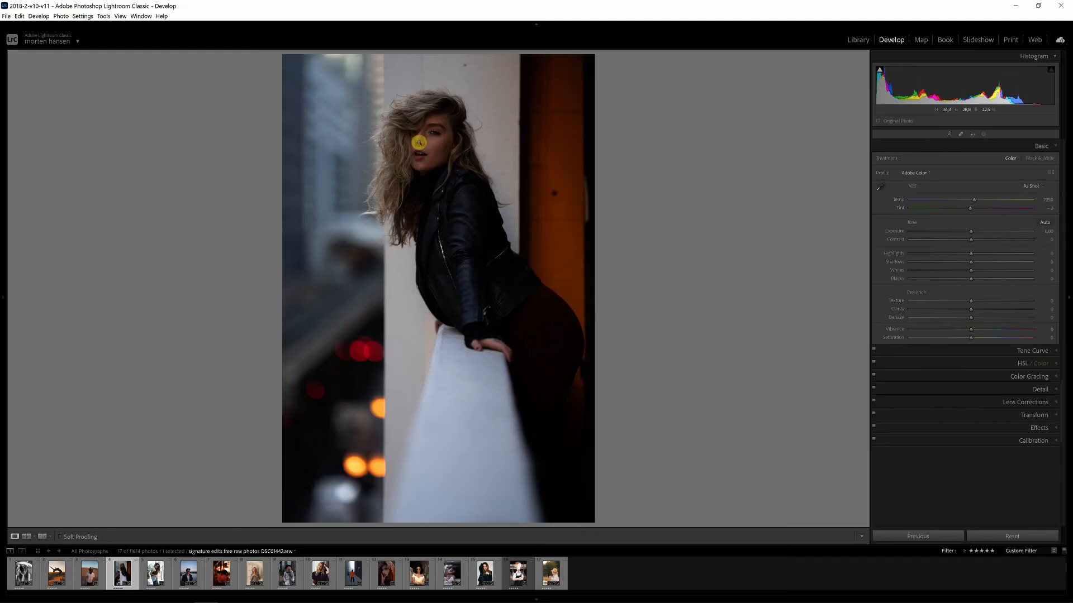
{"action": "left_click", "coordinate": [419, 142]}
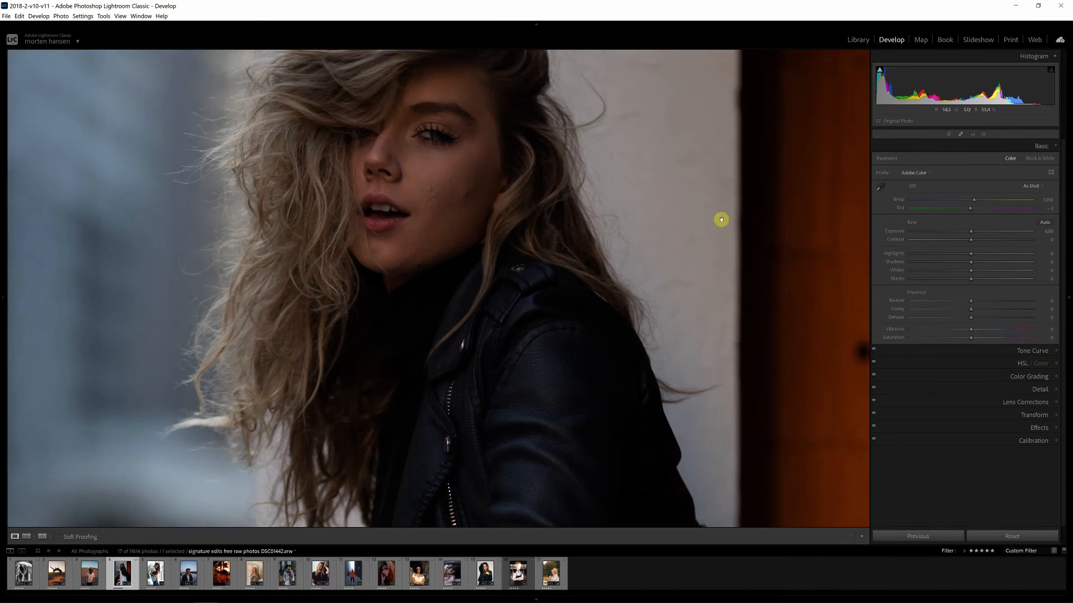
{"action": "left_click", "coordinate": [959, 136]}
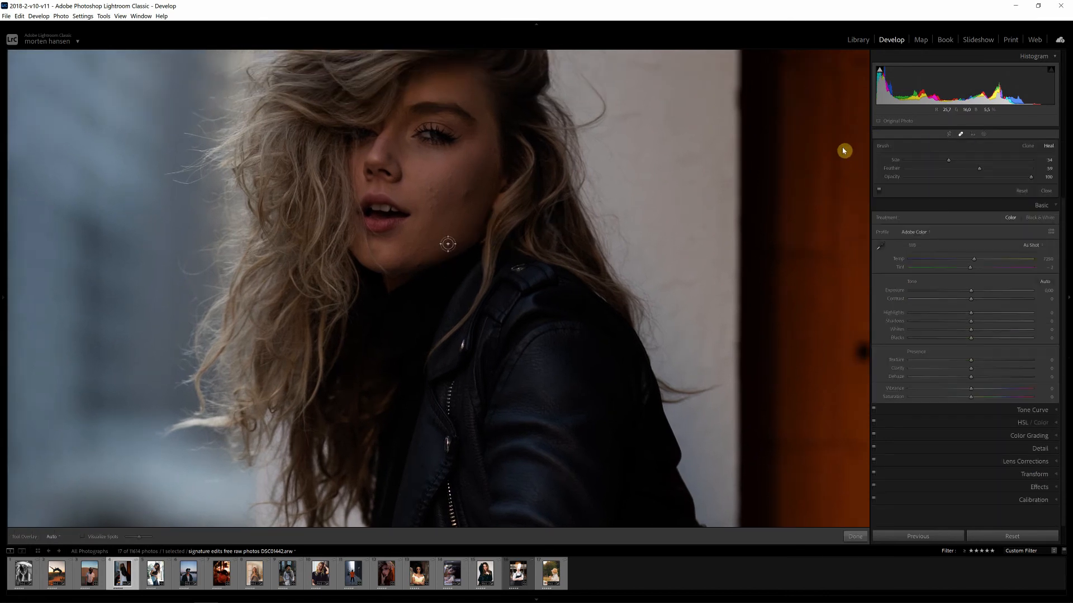
{"action": "left_click", "coordinate": [428, 190]}
{"action": "left_click", "coordinate": [438, 191]}
{"action": "left_click", "coordinate": [451, 214]}
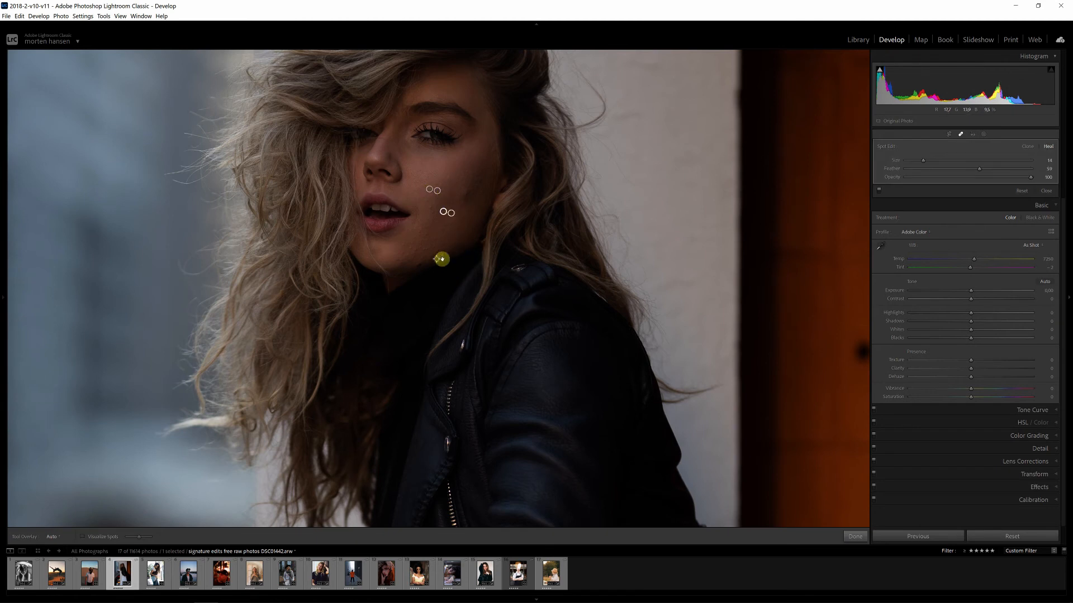
{"action": "left_click", "coordinate": [427, 250]}
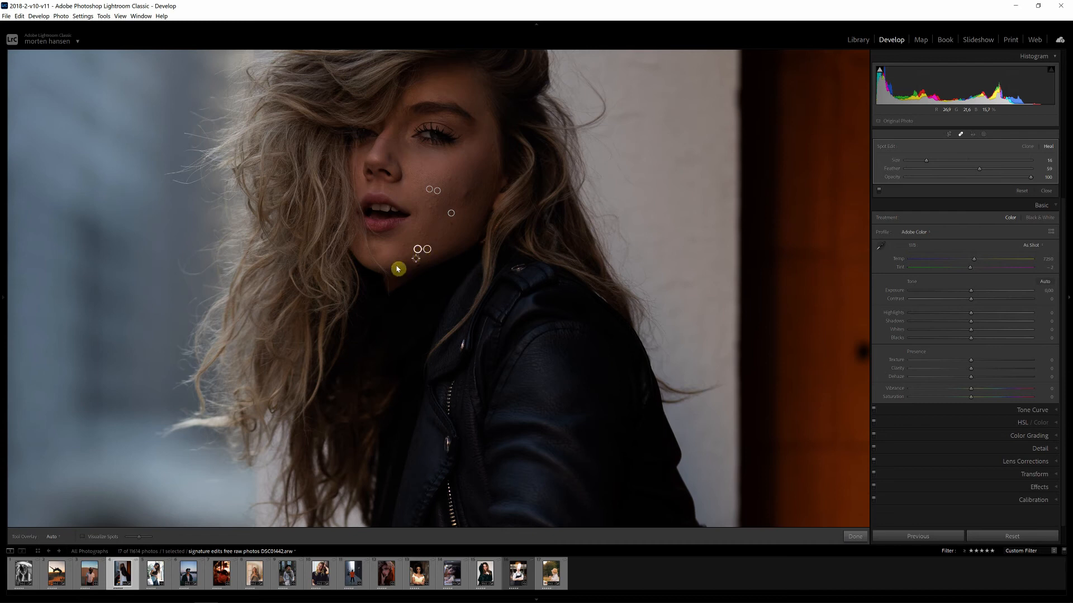
{"action": "left_click", "coordinate": [402, 244]}
{"action": "left_click", "coordinate": [404, 250]}
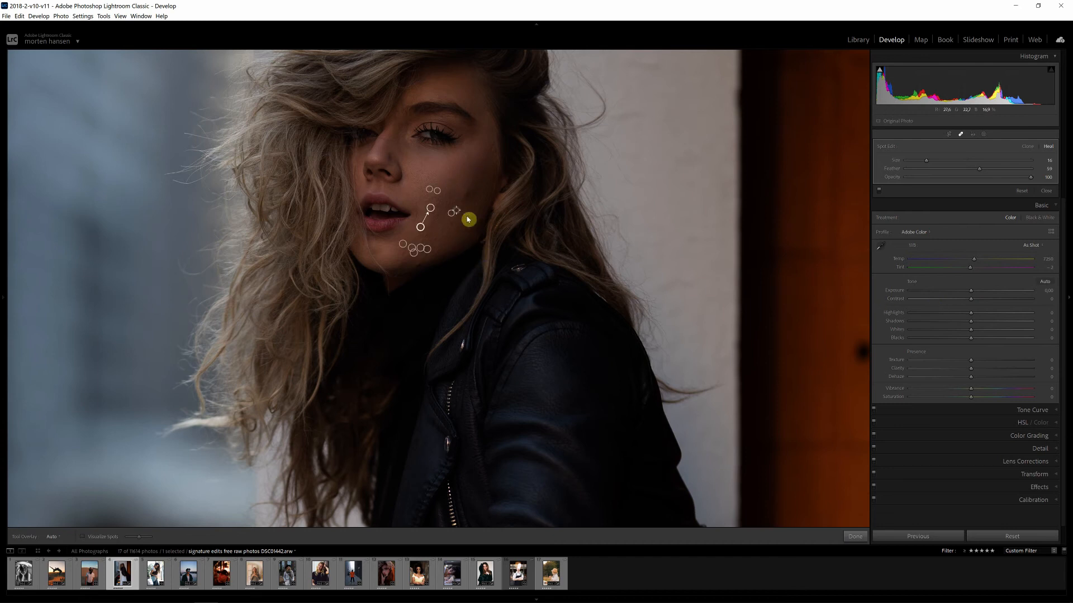
Step: Heal more spots on the leaning woman's upper cheek, jawline and chin, and finish the spot removal
{"action": "left_click", "coordinate": [454, 201]}
{"action": "left_click", "coordinate": [475, 177]}
{"action": "key", "text": "slash"}
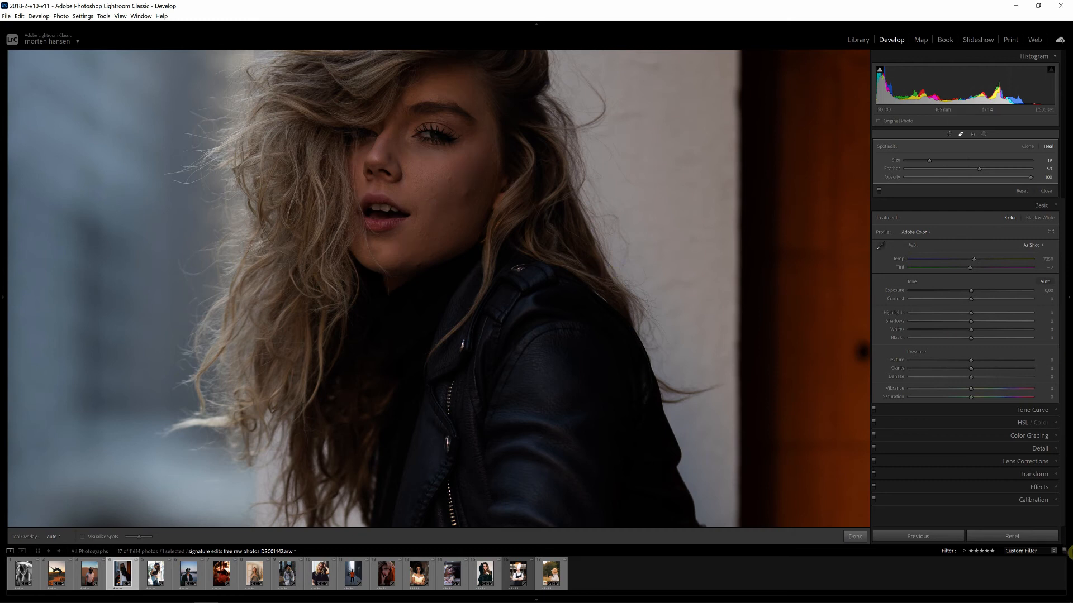
{"action": "left_click", "coordinate": [435, 248]}
{"action": "left_click", "coordinate": [390, 240]}
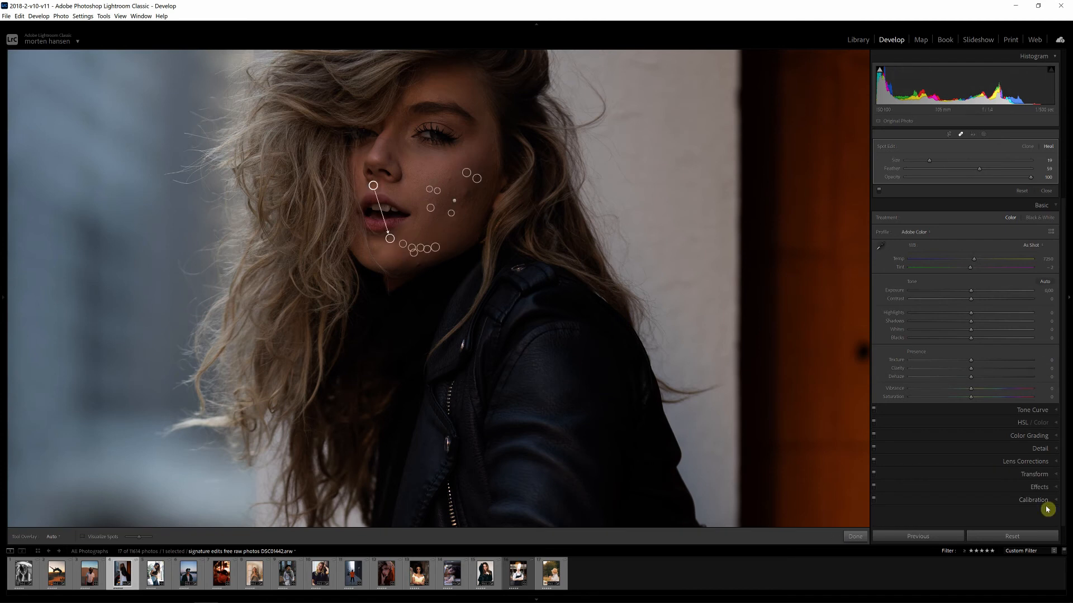
{"action": "left_click", "coordinate": [961, 134]}
{"action": "left_click", "coordinate": [368, 177]}
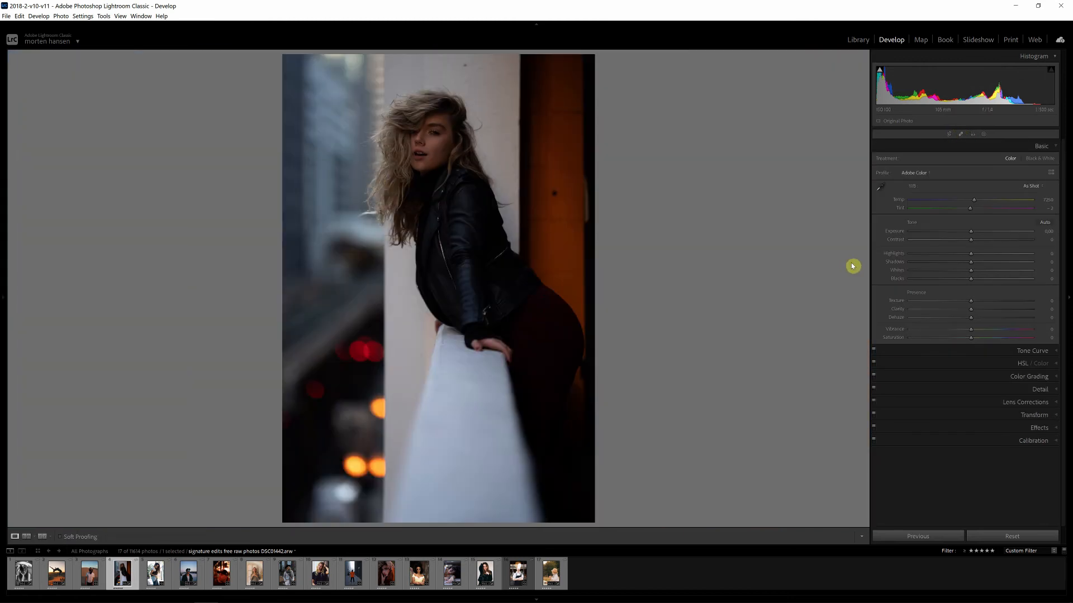
Step: Try an Upright correction with Constrain Crop on the portrait of the woman at the ledge
{"action": "left_click", "coordinate": [1034, 415]}
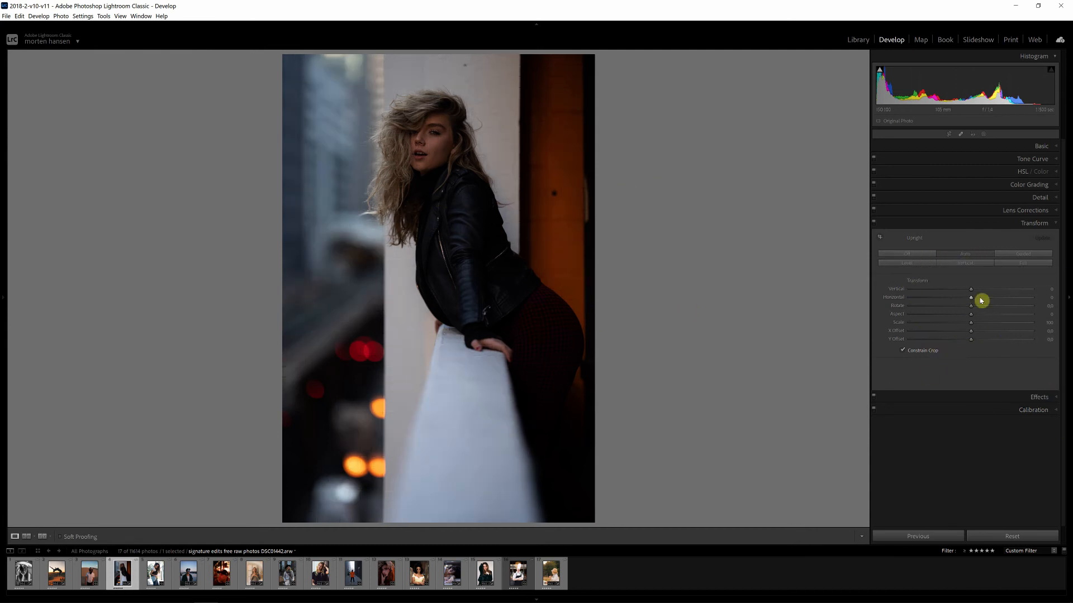
{"action": "left_click", "coordinate": [900, 258]}
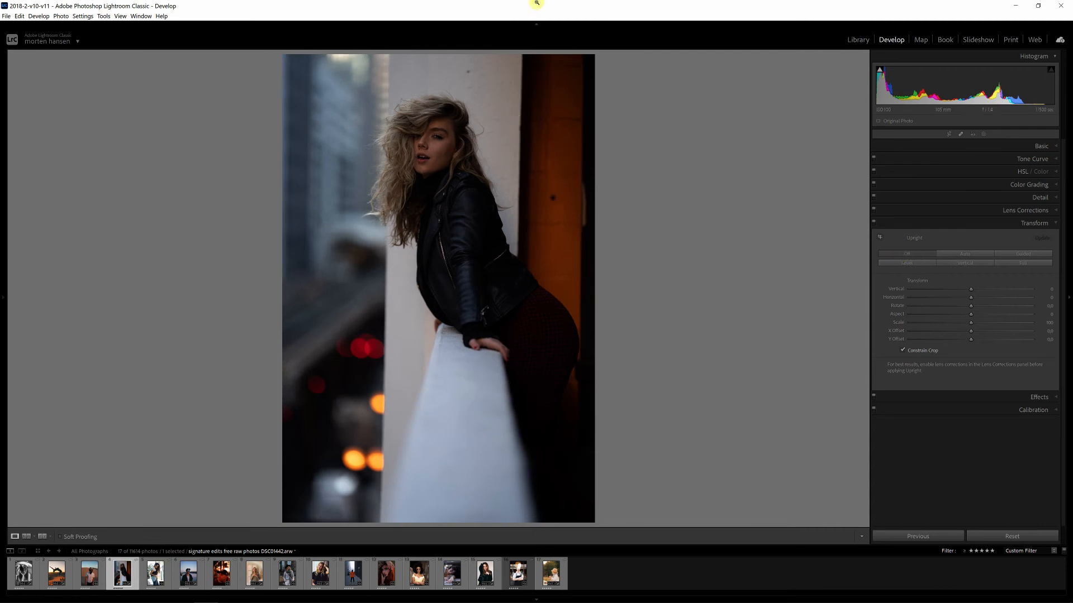
{"action": "left_click", "coordinate": [963, 255]}
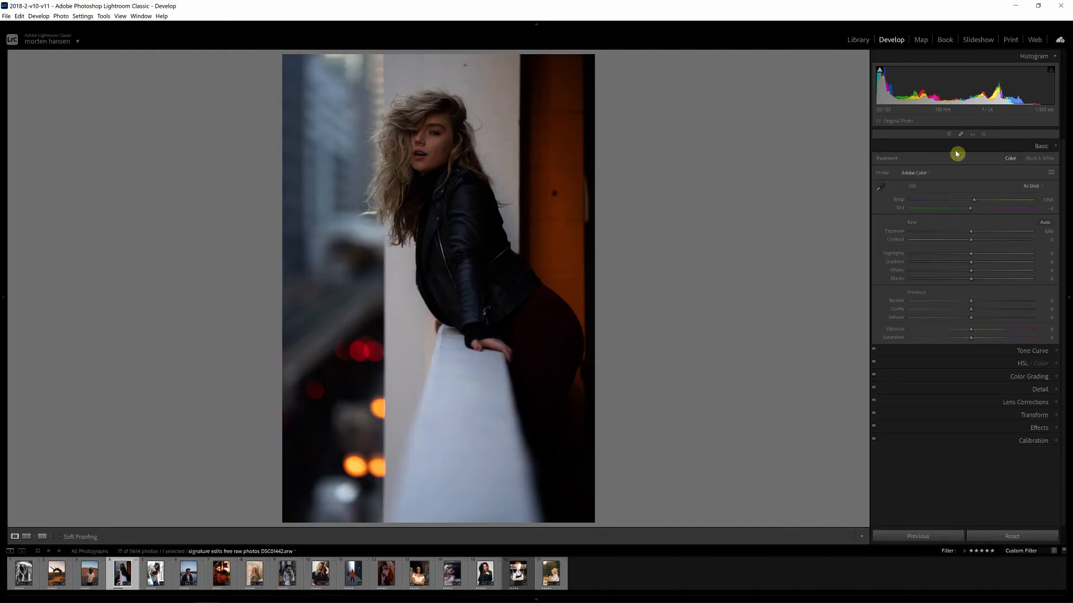
Step: Compare the Portrait Master presets on the portrait of the woman at the ledge and apply Crunch
{"action": "mouse_move", "coordinate": [2, 296]}
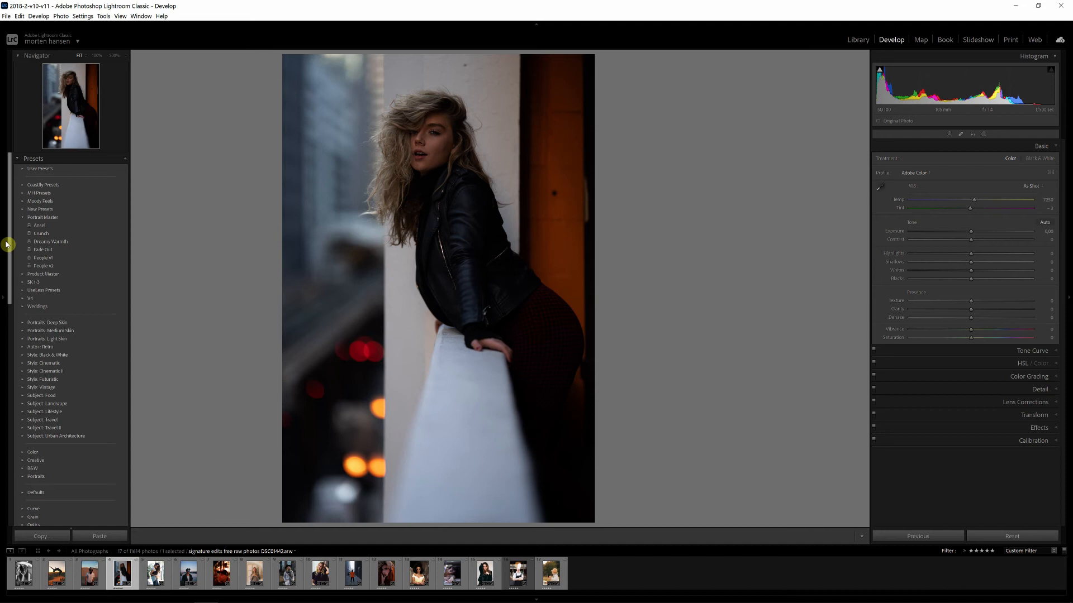
{"action": "left_click", "coordinate": [41, 247]}
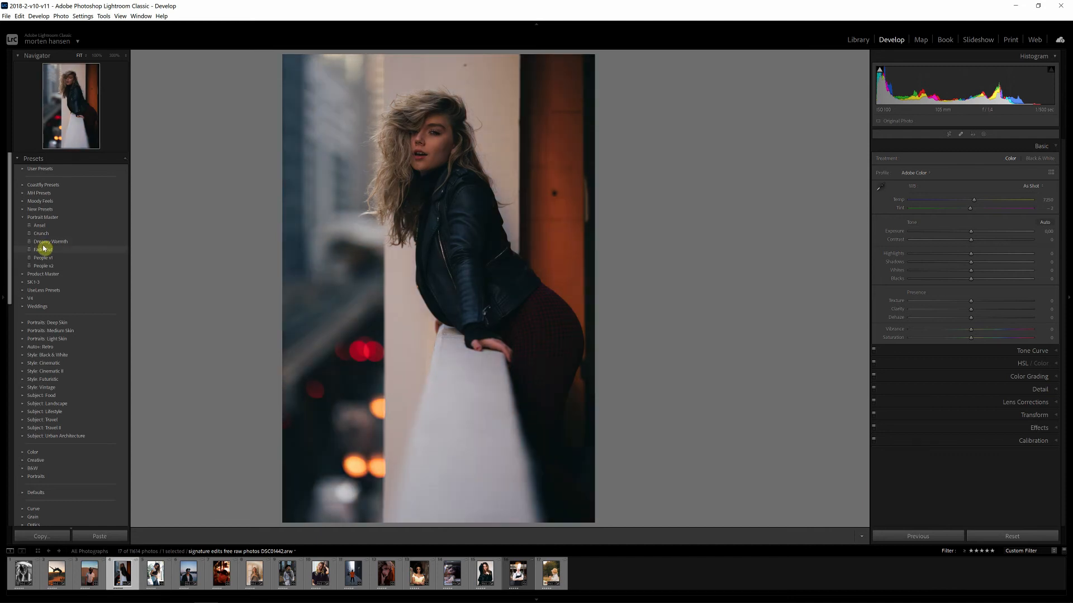
{"action": "left_click", "coordinate": [49, 251]}
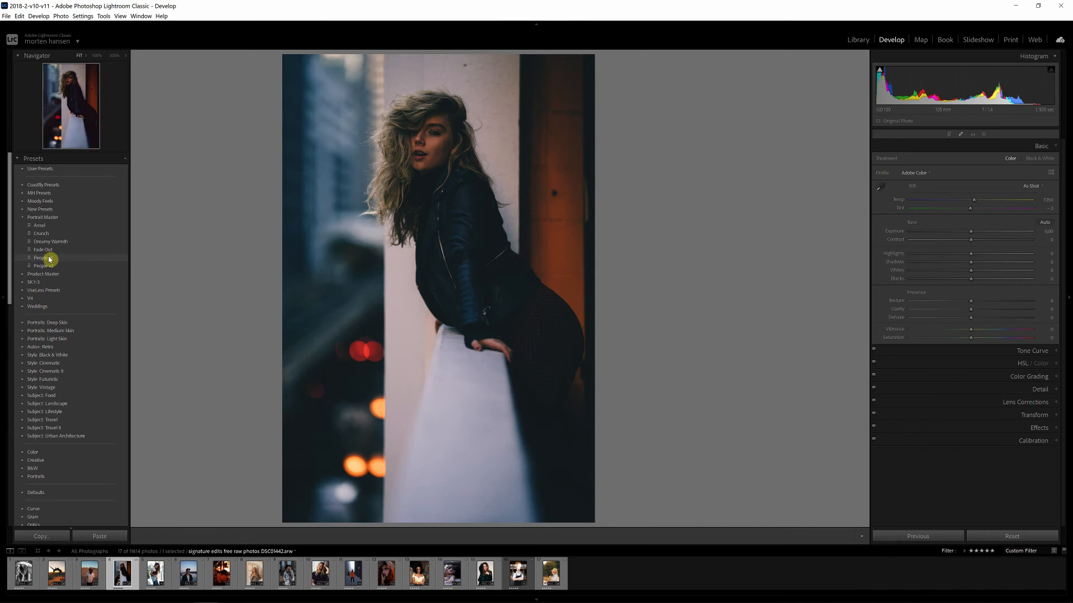
{"action": "left_click", "coordinate": [49, 259]}
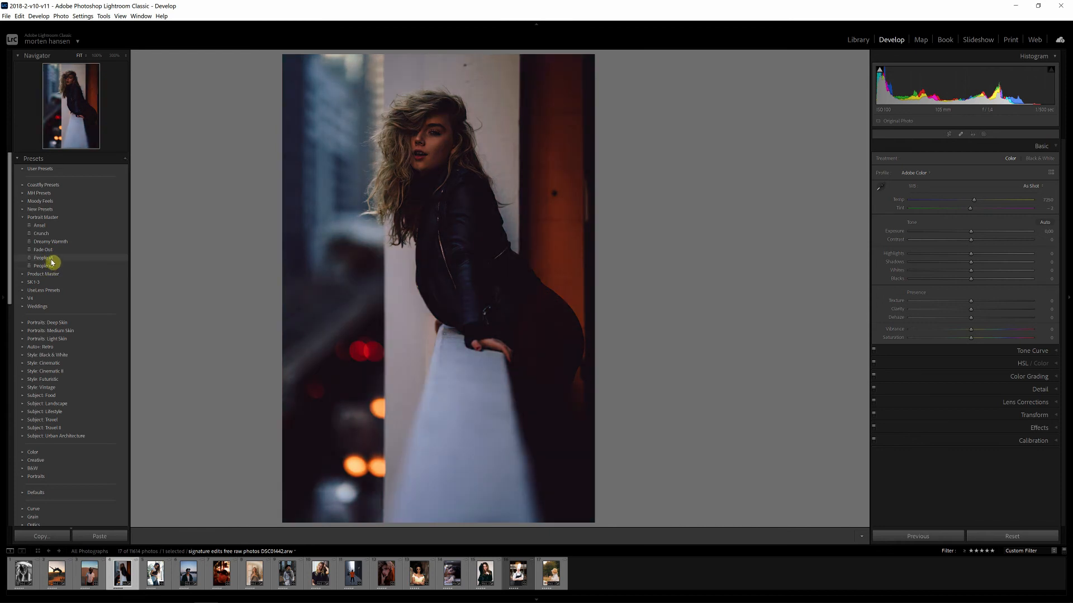
{"action": "left_click", "coordinate": [48, 233]}
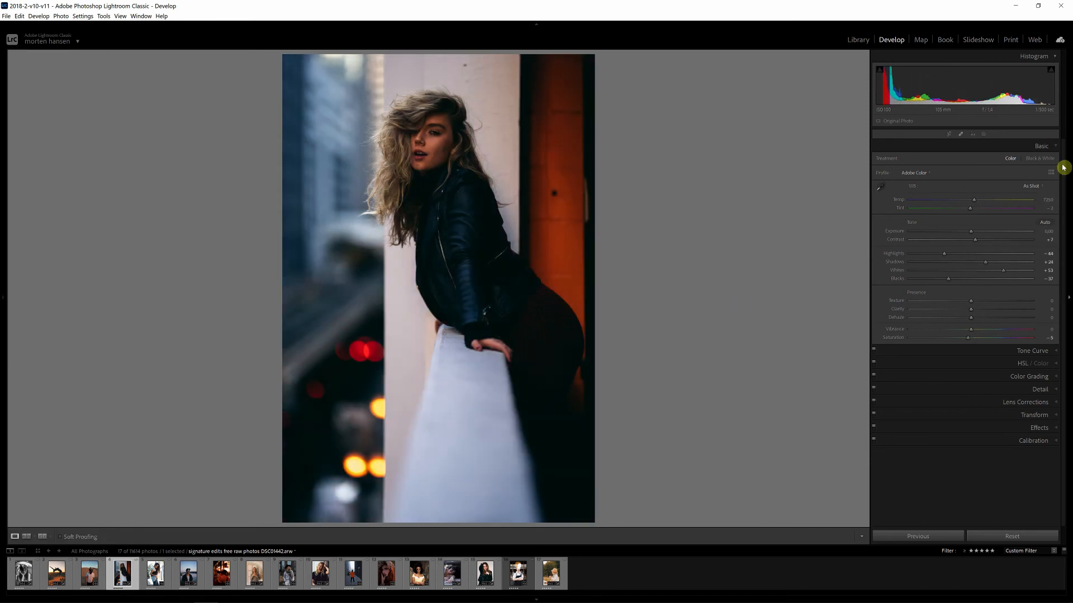
Step: Heal the uneven patches still showing on the leaning woman's cheek with a larger healing brush
{"action": "left_click", "coordinate": [469, 156]}
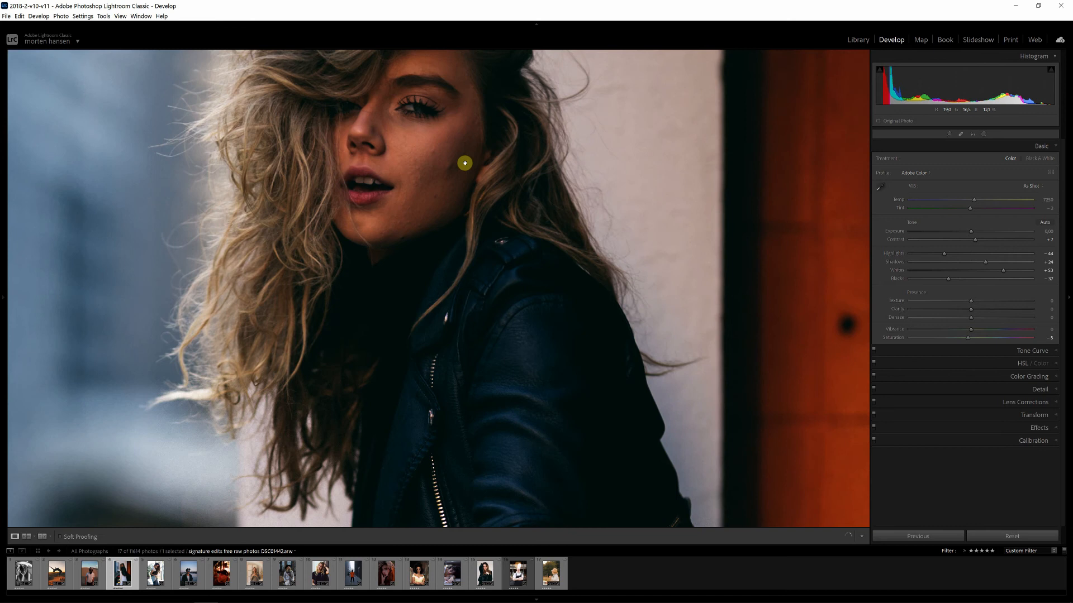
{"action": "left_click_drag", "start_coordinate": [464, 163], "coordinate": [460, 179]}
{"action": "left_click", "coordinate": [960, 135]}
{"action": "scroll", "coordinate": [451, 181], "scroll_direction": "up", "scroll_amount": 3}
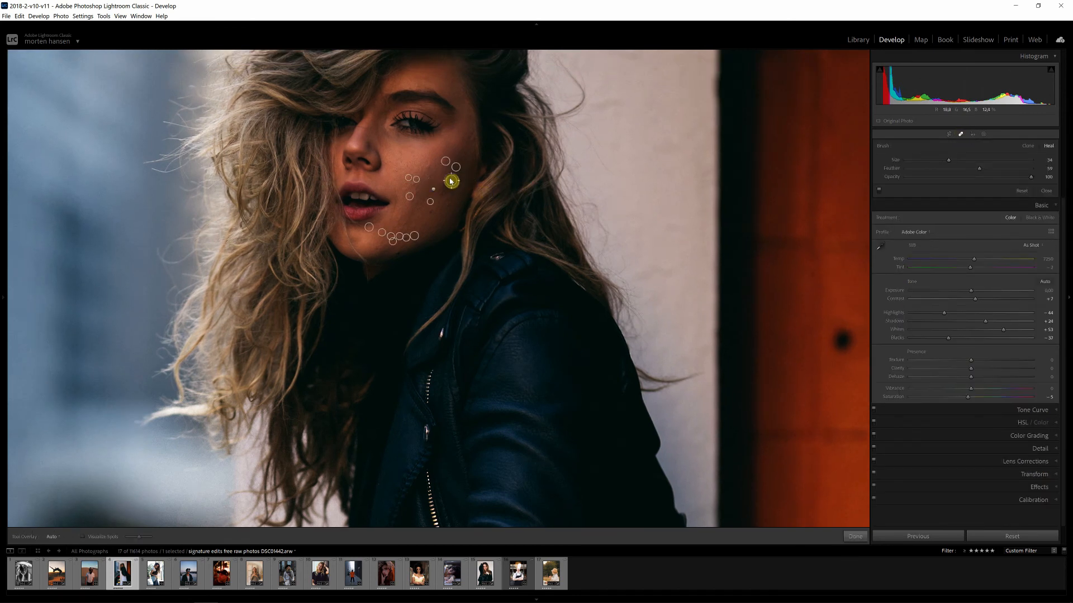
{"action": "scroll", "coordinate": [423, 168], "scroll_direction": "down", "scroll_amount": 1}
{"action": "left_click", "coordinate": [443, 186]}
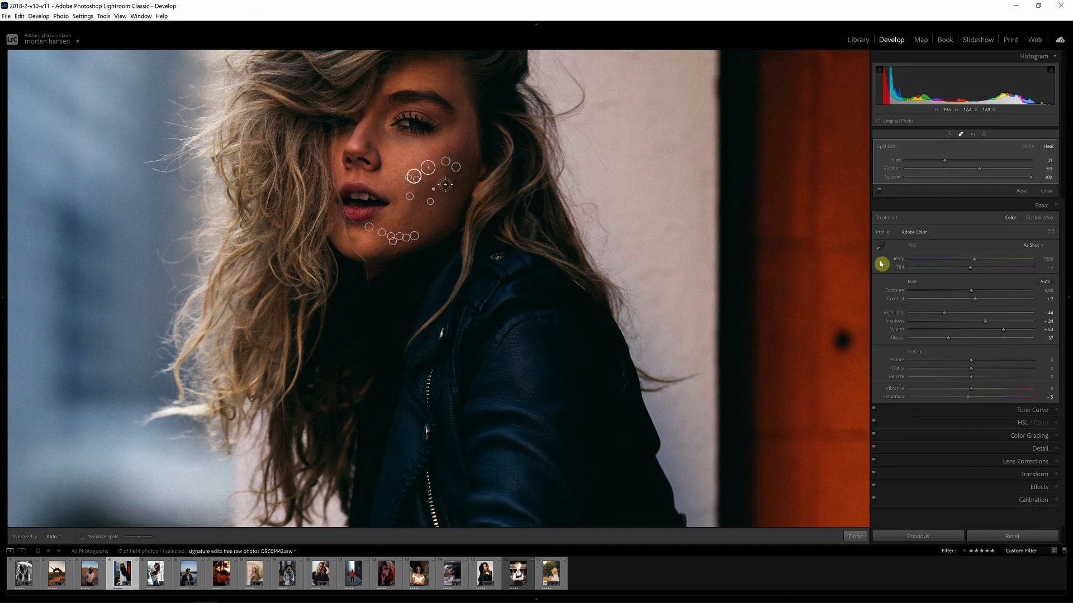
{"action": "left_click", "coordinate": [469, 216]}
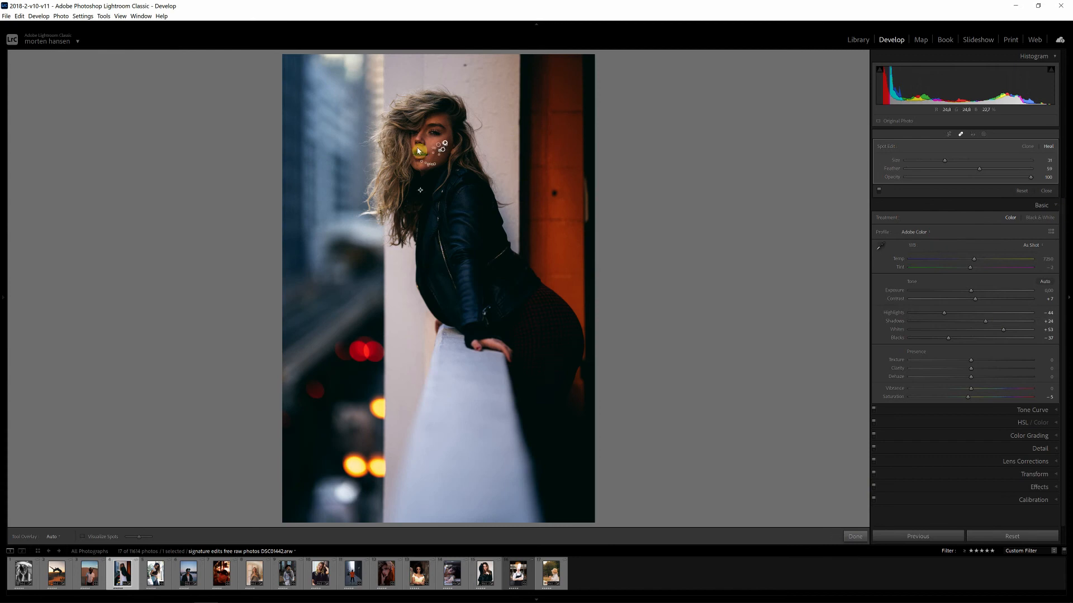
{"action": "left_click", "coordinate": [961, 135]}
Step: Set Exposure to +0.57 and Temp to 7344 on the portrait of the woman at the ledge
{"action": "left_click_drag", "start_coordinate": [972, 235], "coordinate": [977, 233]}
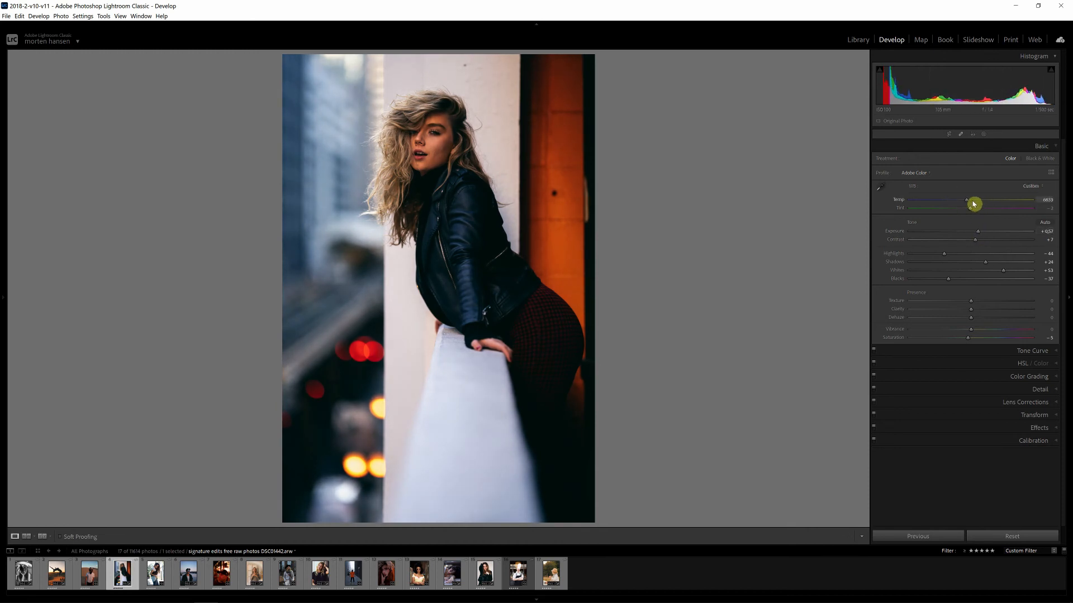
{"action": "left_click_drag", "start_coordinate": [973, 204], "coordinate": [979, 204]}
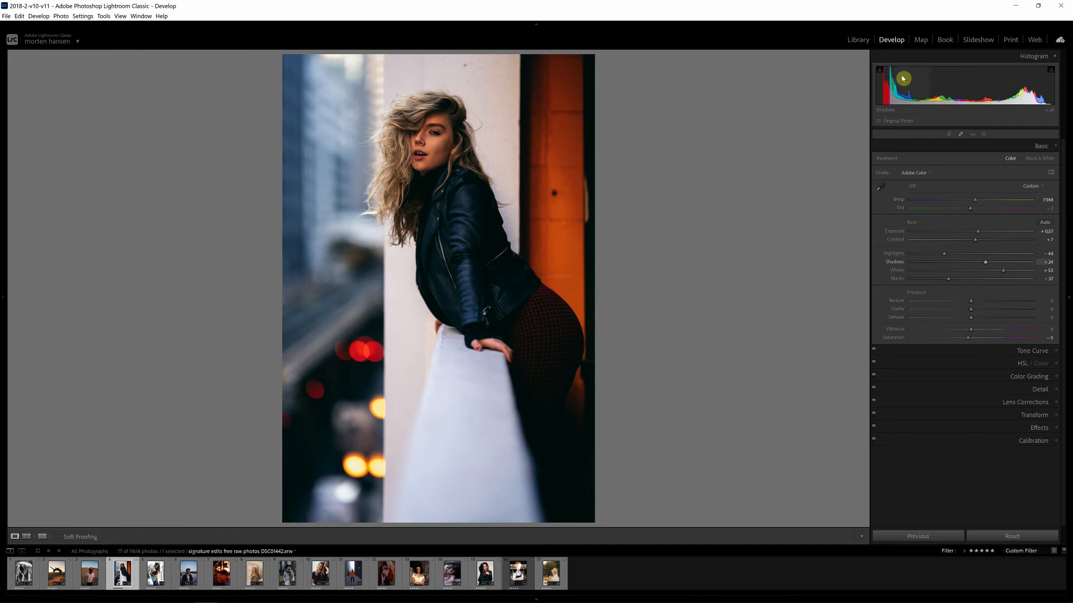
Step: Heal the dark spot on the orange wall behind the woman with a larger healing brush
{"action": "left_click", "coordinate": [960, 134]}
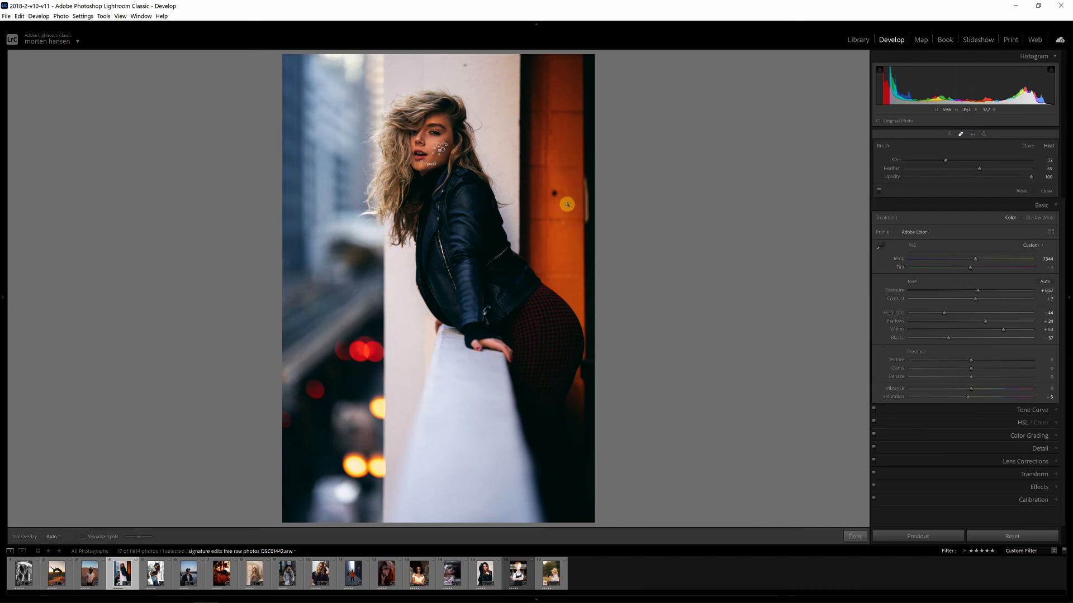
{"action": "left_click", "coordinate": [554, 194]}
{"action": "left_click_drag", "start_coordinate": [554, 194], "coordinate": [538, 354]}
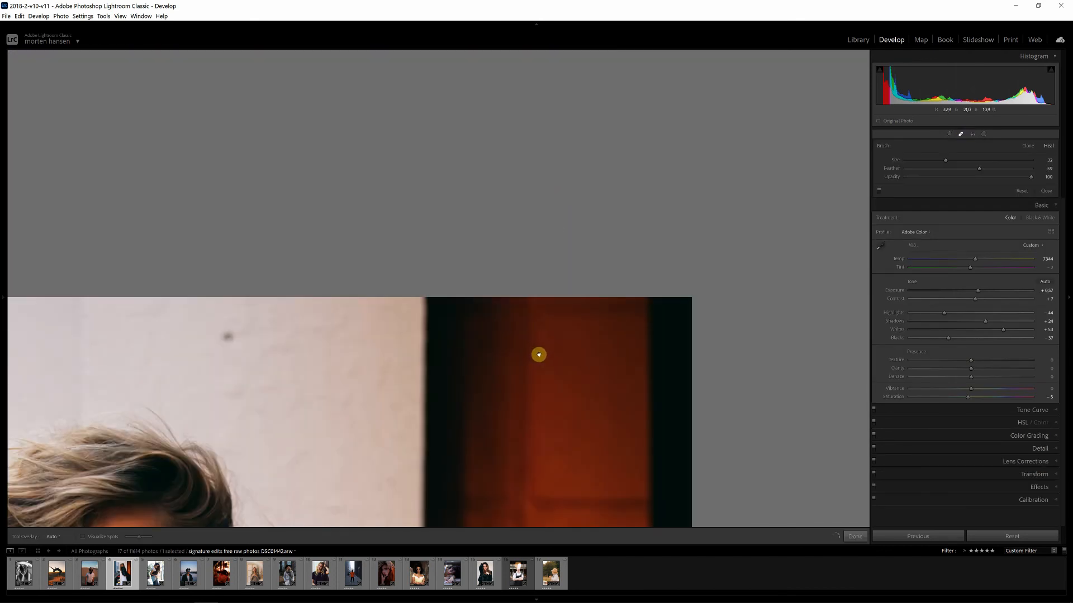
{"action": "scroll", "coordinate": [538, 352], "scroll_direction": "down", "scroll_amount": 15}
{"action": "scroll", "coordinate": [539, 350], "scroll_direction": "up", "scroll_amount": 8}
{"action": "scroll", "coordinate": [539, 347], "scroll_direction": "down", "scroll_amount": 3}
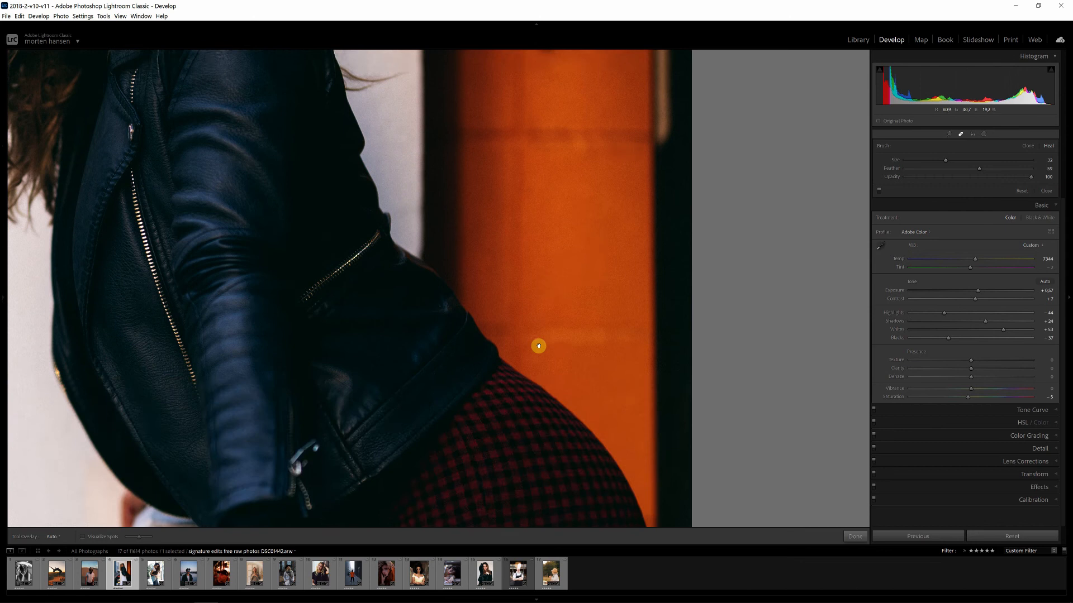
{"action": "scroll", "coordinate": [539, 346], "scroll_direction": "up", "scroll_amount": 6}
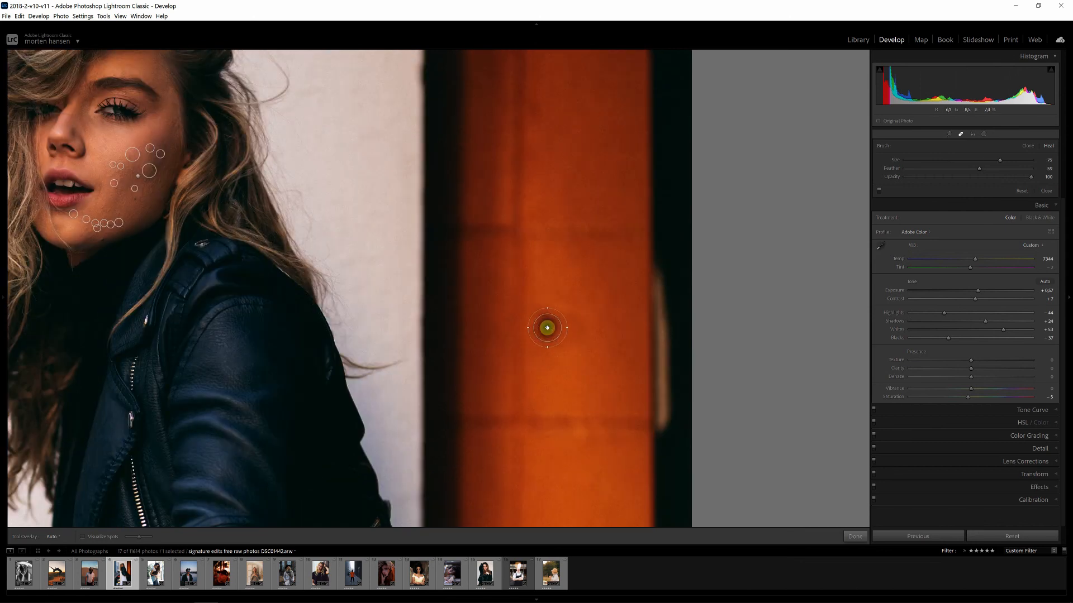
{"action": "left_click", "coordinate": [547, 328]}
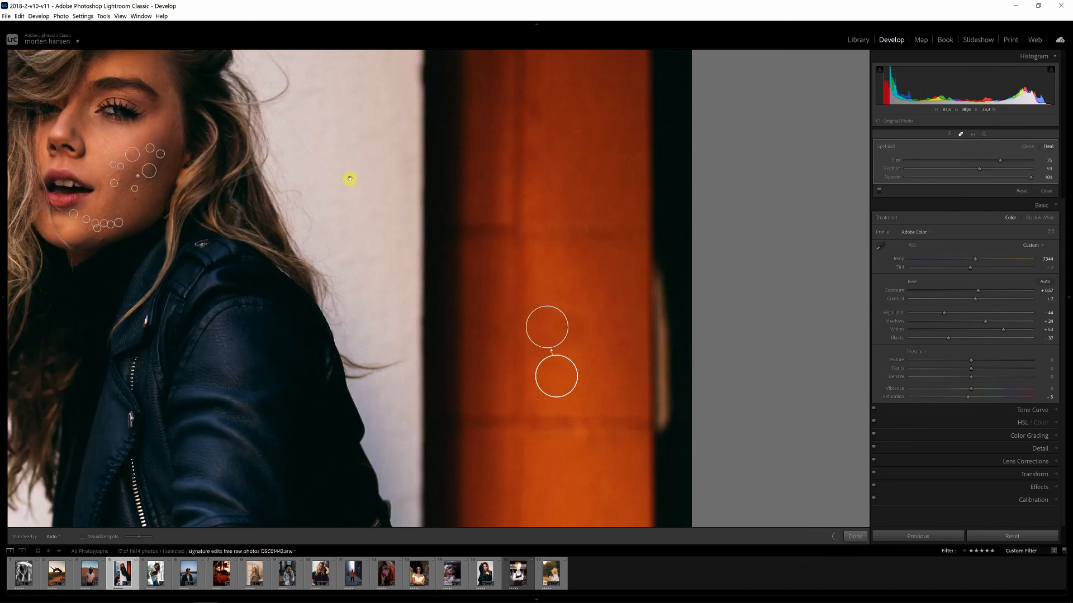
Step: Heal the small dark mark on the pale wall above the woman's head and close the healing tool
{"action": "scroll", "coordinate": [353, 235], "scroll_direction": "up", "scroll_amount": 5}
{"action": "left_click_drag", "start_coordinate": [357, 339], "coordinate": [290, 455]}
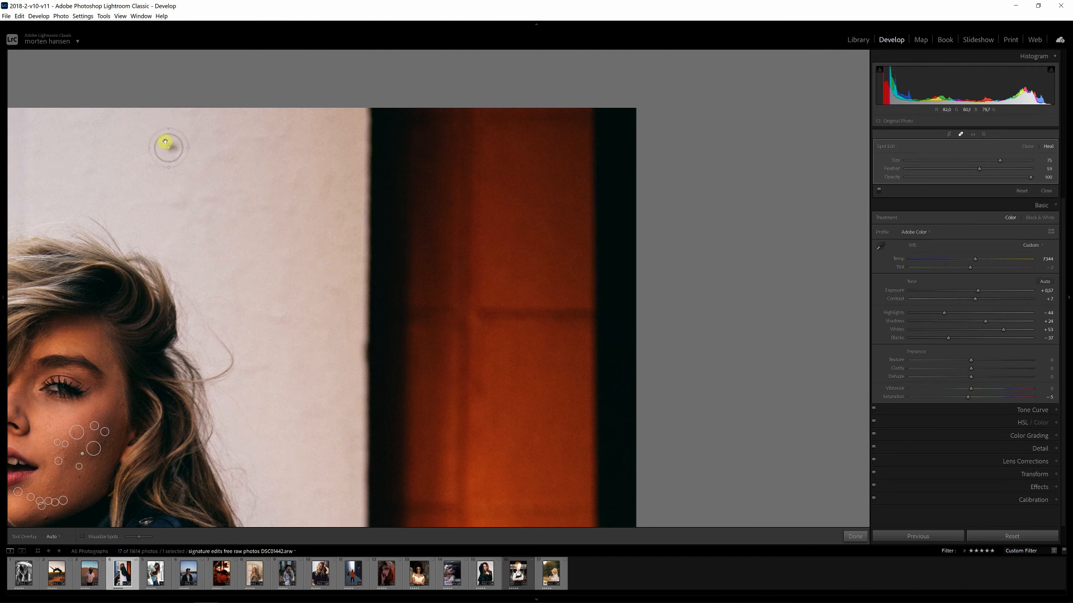
{"action": "key", "text": "z"}
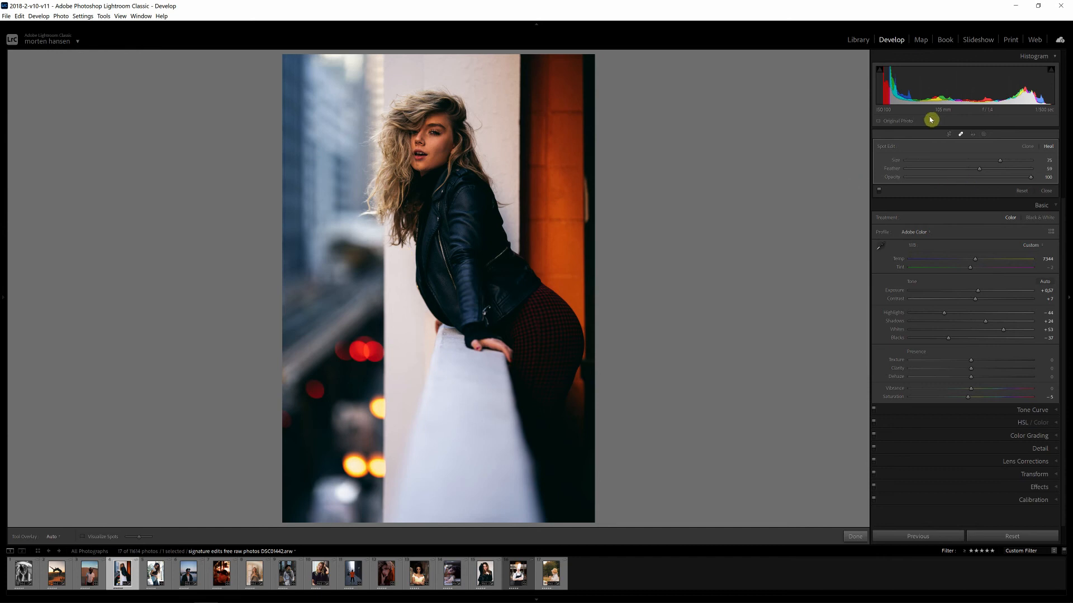
{"action": "left_click", "coordinate": [961, 133]}
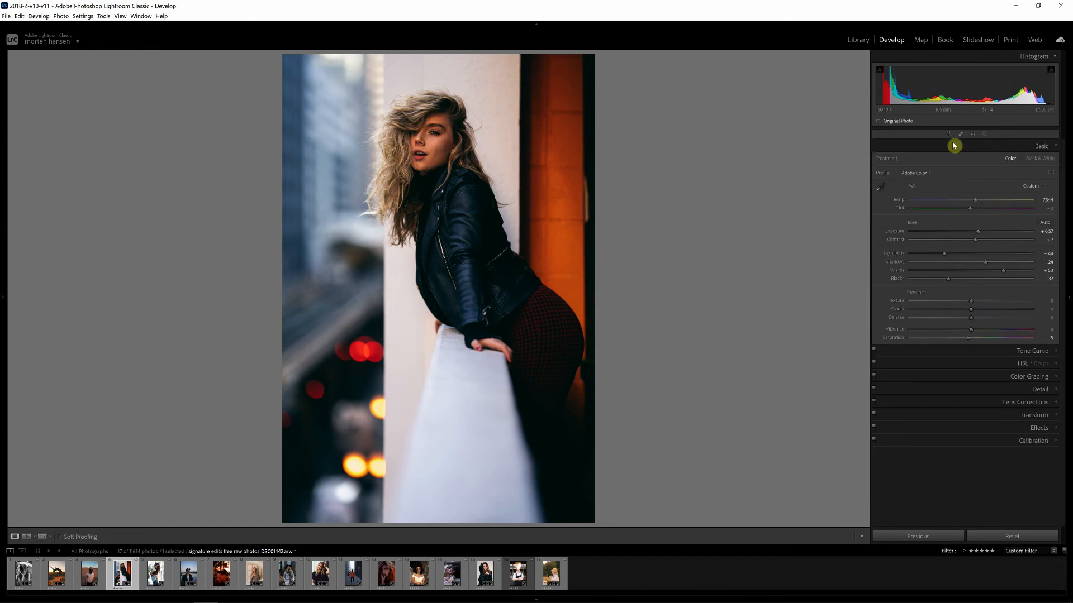
Step: Paint a brush mask with the Soften Skin (Lite) effect over the woman's facial skin, leaving out her eyes and lips
{"action": "left_click", "coordinate": [985, 134]}
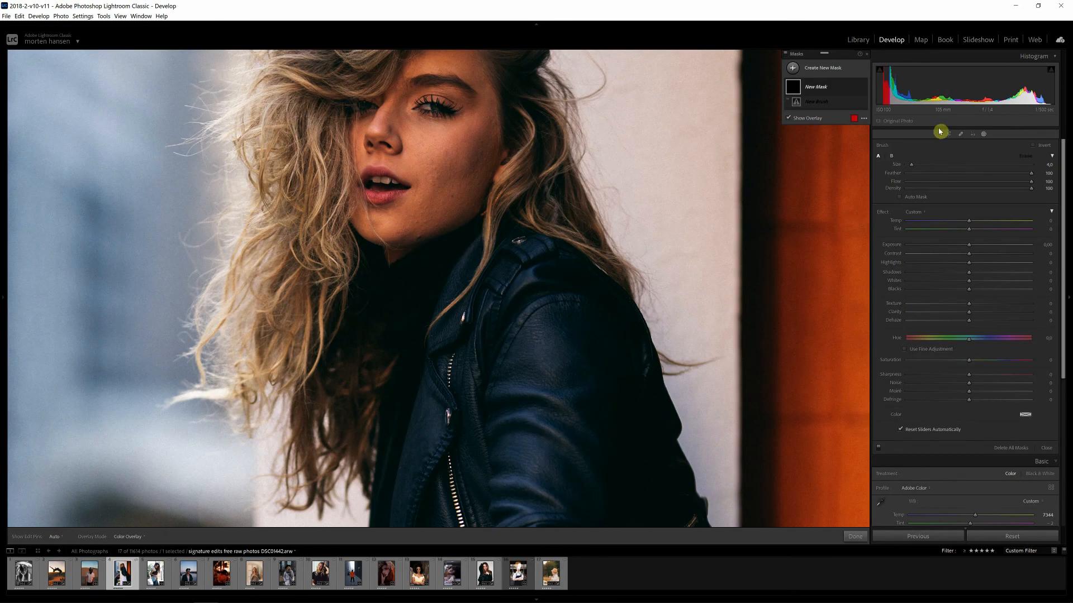
{"action": "left_click", "coordinate": [922, 212]}
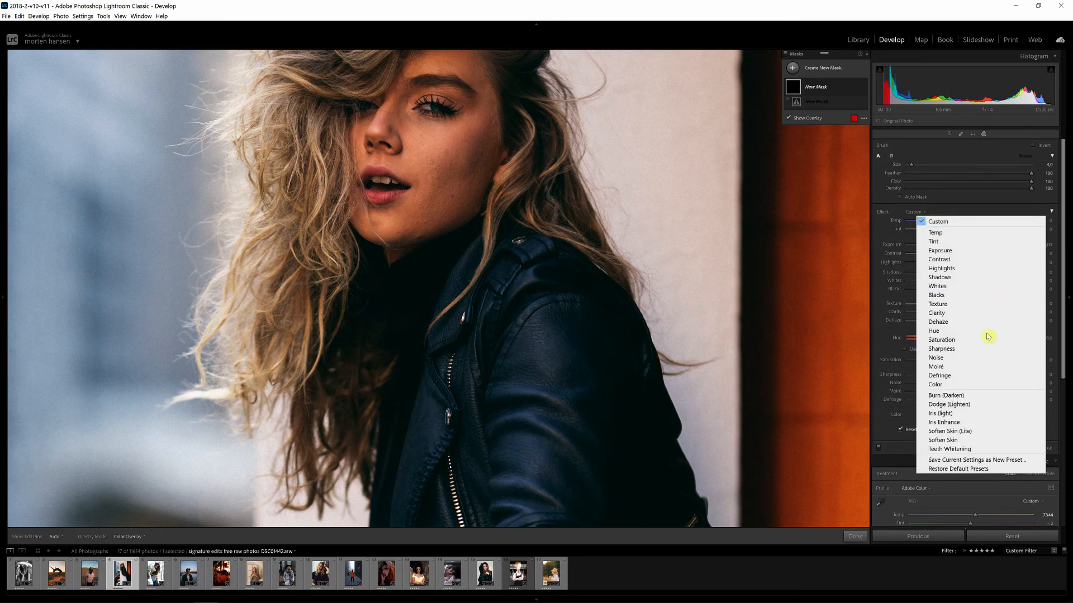
{"action": "left_click", "coordinate": [959, 436]}
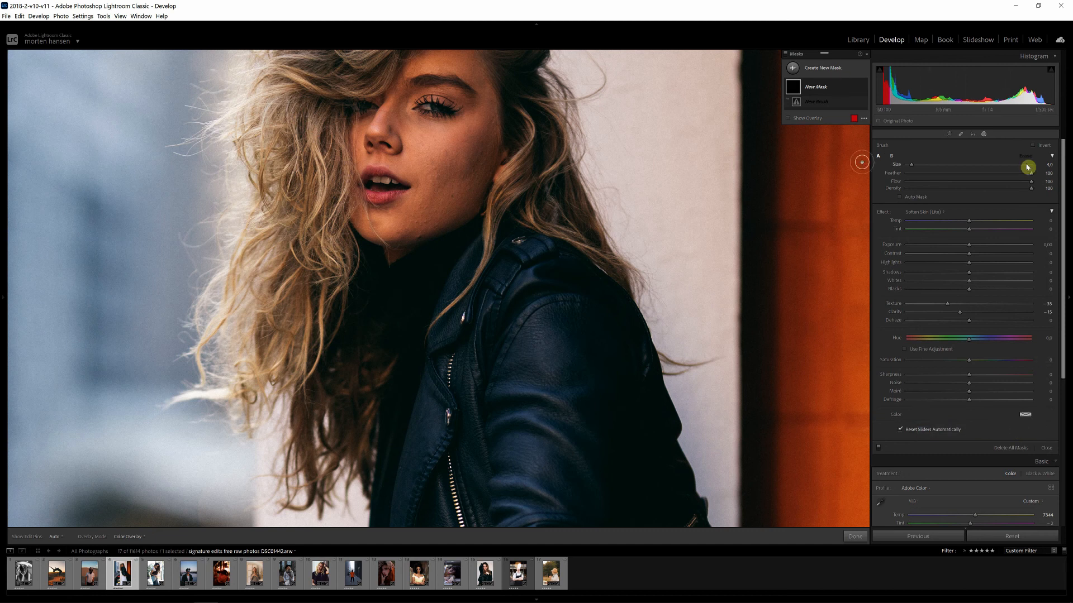
{"action": "key", "text": "h"}
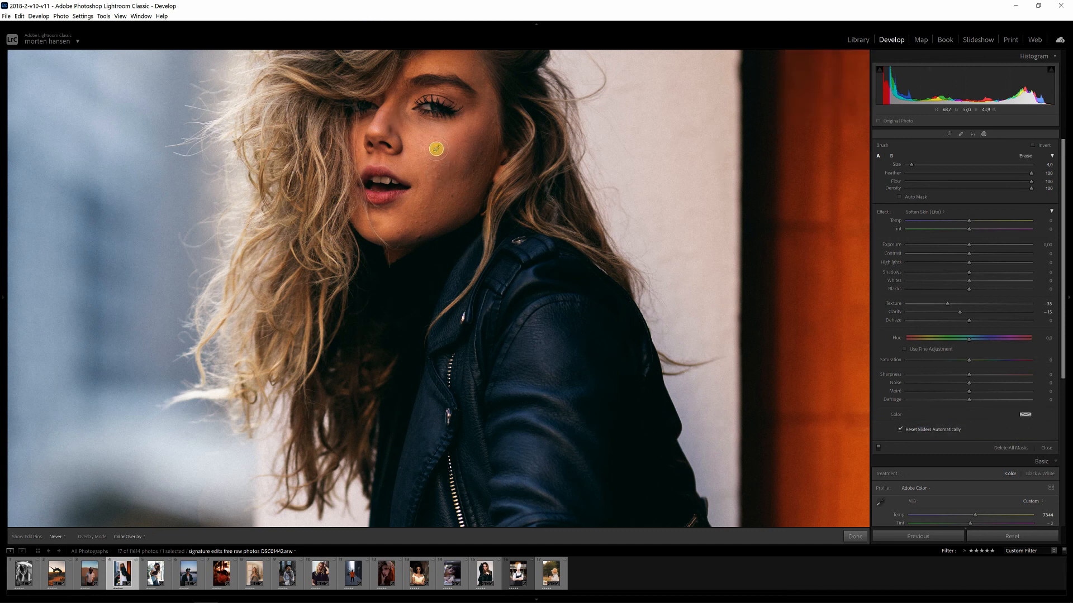
{"action": "mouse_move", "coordinate": [438, 156]}
{"action": "left_mouse_down"}
{"action": "mouse_move", "coordinate": [446, 204]}
{"action": "mouse_move", "coordinate": [434, 205]}
{"action": "mouse_move", "coordinate": [432, 177]}
{"action": "mouse_move", "coordinate": [461, 167]}
{"action": "mouse_move", "coordinate": [461, 187]}
{"action": "mouse_move", "coordinate": [484, 143]}
{"action": "mouse_move", "coordinate": [479, 202]}
{"action": "mouse_move", "coordinate": [483, 187]}
{"action": "mouse_move", "coordinate": [467, 210]}
{"action": "mouse_move", "coordinate": [382, 243]}
{"action": "mouse_move", "coordinate": [375, 229]}
{"action": "mouse_move", "coordinate": [392, 227]}
{"action": "mouse_move", "coordinate": [373, 220]}
{"action": "mouse_move", "coordinate": [431, 205]}
{"action": "mouse_move", "coordinate": [384, 218]}
{"action": "mouse_move", "coordinate": [435, 182]}
{"action": "mouse_move", "coordinate": [389, 157]}
{"action": "mouse_move", "coordinate": [362, 163]}
{"action": "mouse_move", "coordinate": [379, 156]}
{"action": "mouse_move", "coordinate": [419, 170]}
{"action": "mouse_move", "coordinate": [391, 120]}
{"action": "mouse_move", "coordinate": [370, 130]}
{"action": "mouse_move", "coordinate": [369, 141]}
{"action": "mouse_move", "coordinate": [405, 157]}
{"action": "mouse_move", "coordinate": [393, 133]}
{"action": "mouse_move", "coordinate": [426, 168]}
{"action": "mouse_move", "coordinate": [406, 141]}
{"action": "mouse_move", "coordinate": [445, 156]}
{"action": "mouse_move", "coordinate": [402, 129]}
{"action": "mouse_move", "coordinate": [446, 143]}
{"action": "mouse_move", "coordinate": [396, 126]}
{"action": "mouse_move", "coordinate": [453, 133]}
{"action": "mouse_move", "coordinate": [482, 111]}
{"action": "mouse_move", "coordinate": [484, 143]}
{"action": "mouse_move", "coordinate": [464, 180]}
{"action": "mouse_move", "coordinate": [427, 206]}
{"action": "mouse_move", "coordinate": [486, 103]}
{"action": "mouse_move", "coordinate": [479, 74]}
{"action": "mouse_move", "coordinate": [457, 62]}
{"action": "mouse_move", "coordinate": [412, 65]}
{"action": "mouse_move", "coordinate": [475, 64]}
{"action": "mouse_move", "coordinate": [438, 55]}
{"action": "left_mouse_up"}
{"action": "key", "text": "o"}
{"action": "scroll", "coordinate": [498, 197], "scroll_direction": "up", "scroll_amount": 5}
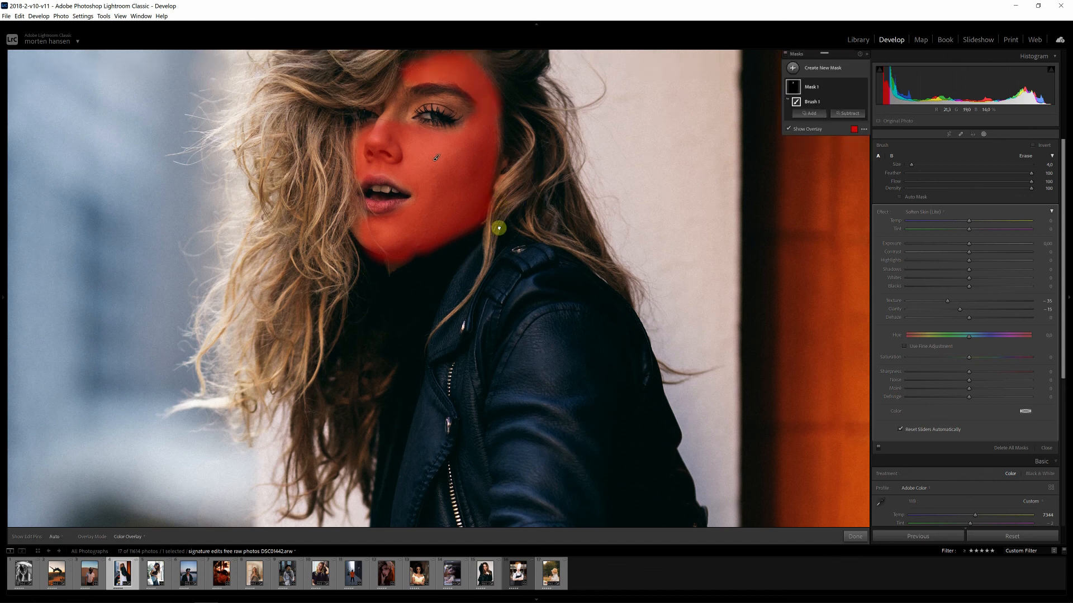
{"action": "mouse_move", "coordinate": [411, 196]}
{"action": "left_mouse_down"}
{"action": "mouse_move", "coordinate": [396, 241]}
{"action": "mouse_move", "coordinate": [406, 215]}
{"action": "mouse_move", "coordinate": [413, 239]}
{"action": "left_mouse_up"}
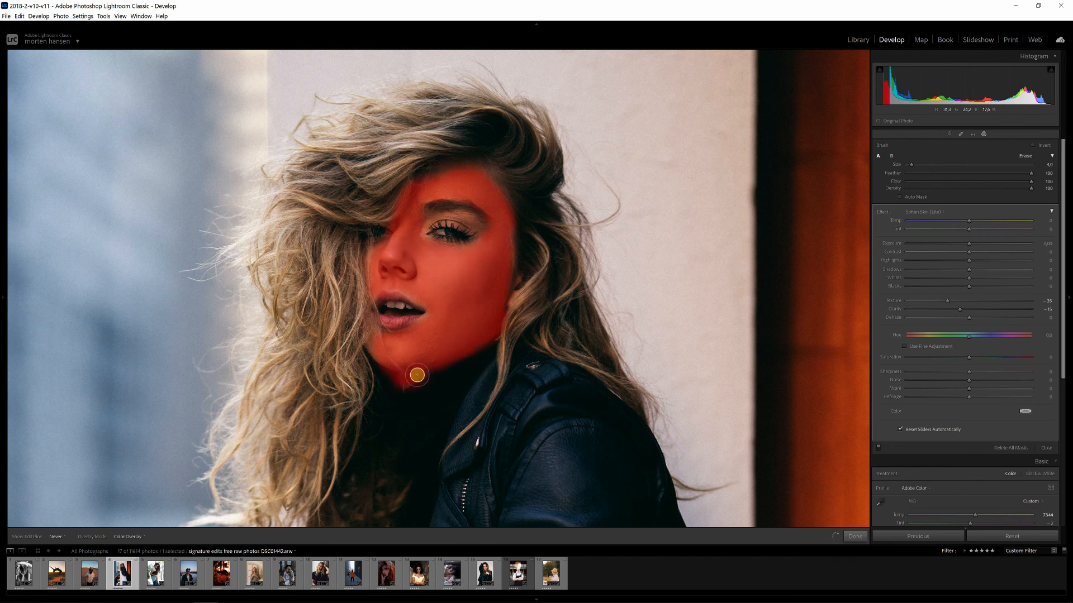
Step: Check the softened face without the mask overlay, compare the portrait with the mask effect switched off and on, and close masking
{"action": "key", "text": "h"}
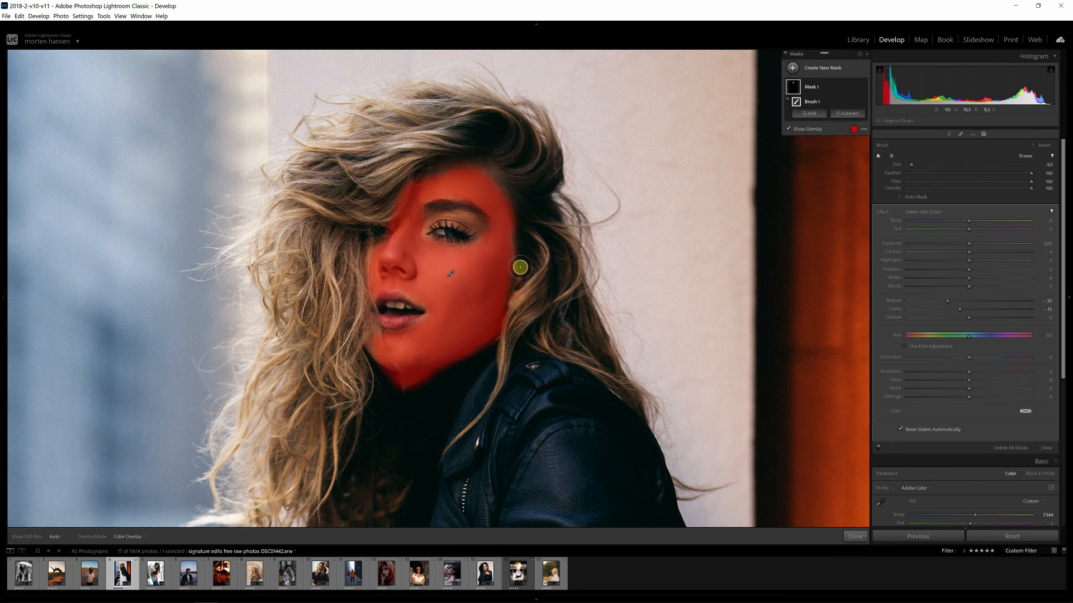
{"action": "key", "text": "o"}
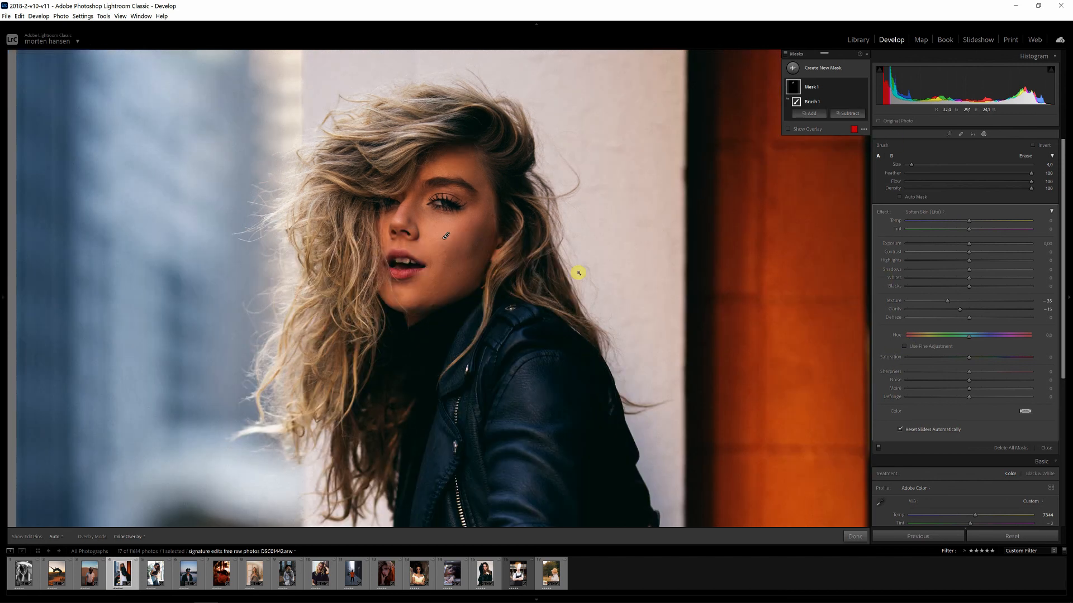
{"action": "left_click", "coordinate": [578, 272]}
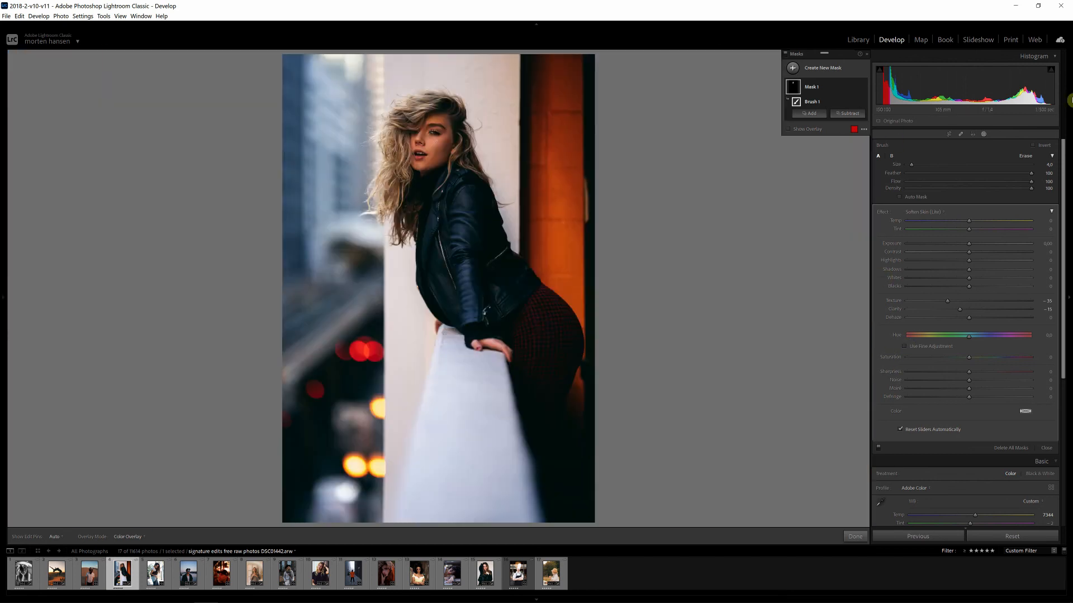
{"action": "left_click", "coordinate": [877, 449]}
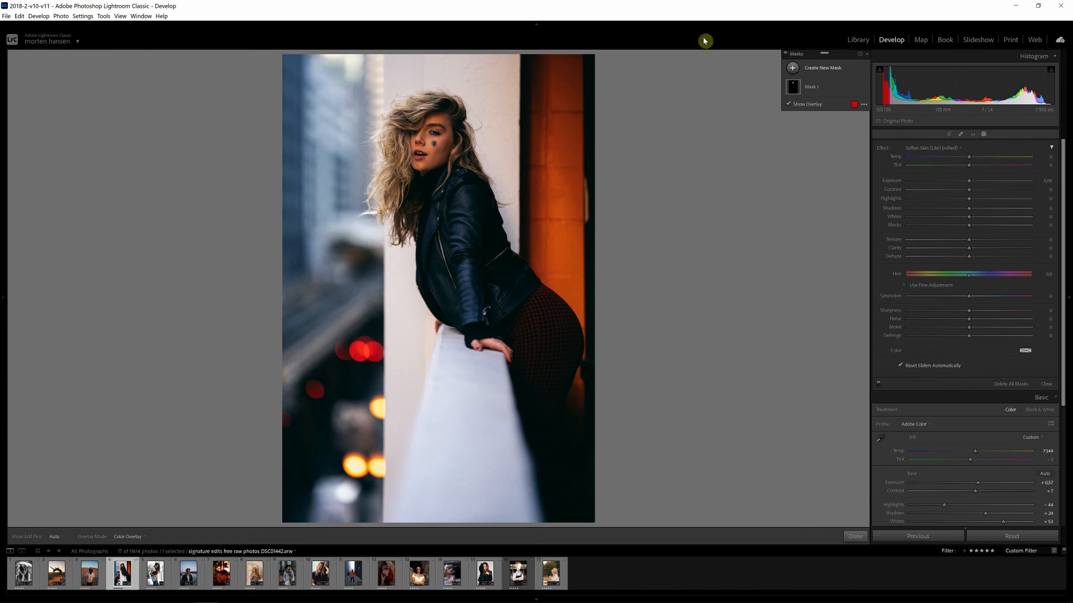
{"action": "left_click", "coordinate": [985, 135]}
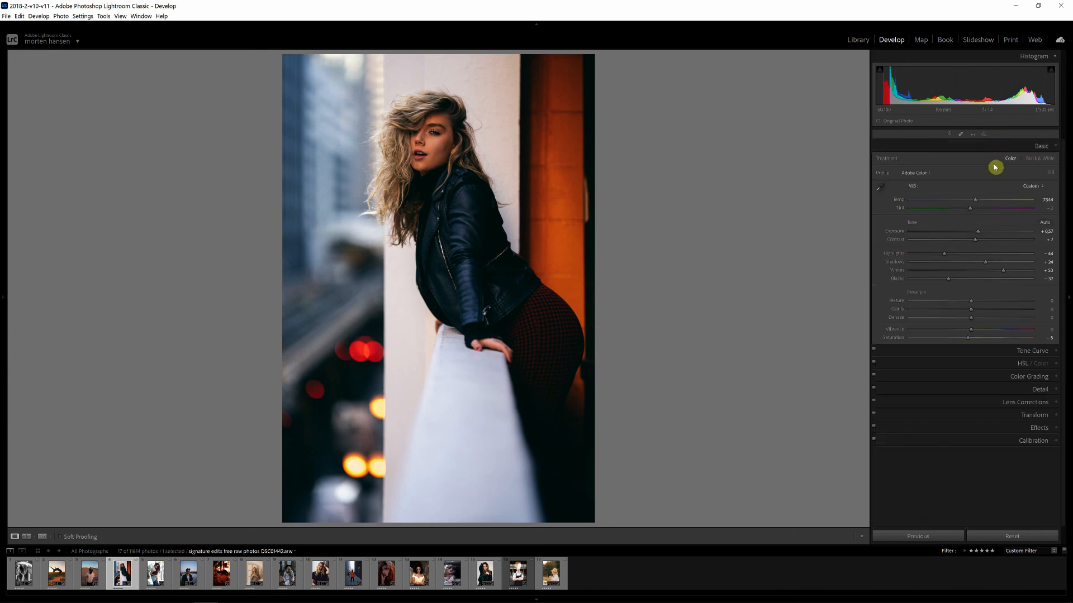
Step: Raise Exposure slightly on the portrait of the woman at the ledge and return to the photo grid
{"action": "left_click_drag", "start_coordinate": [978, 233], "coordinate": [981, 232]}
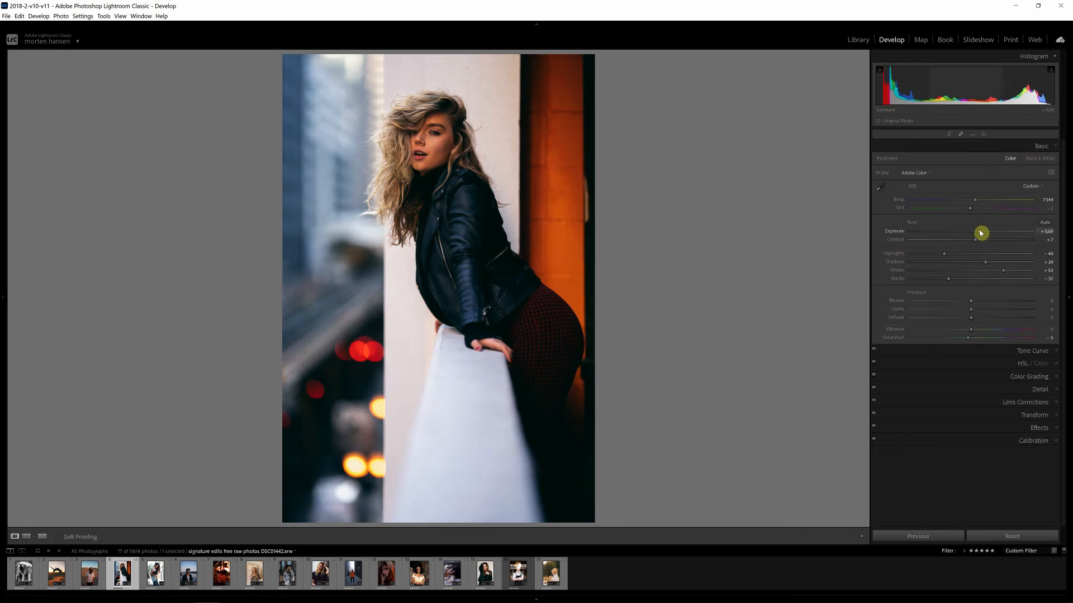
{"action": "key", "text": "g"}
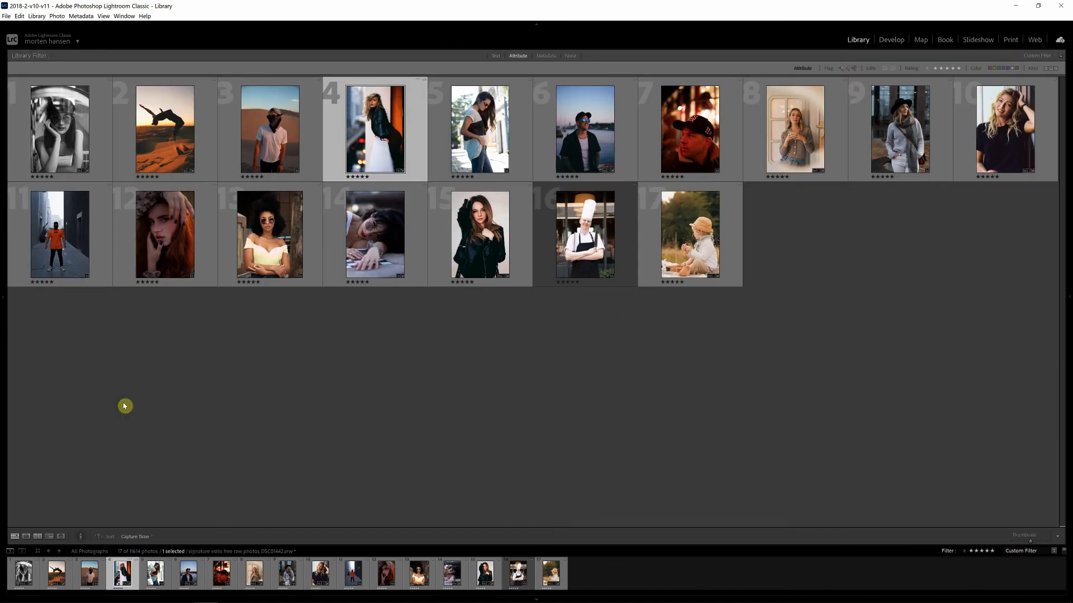